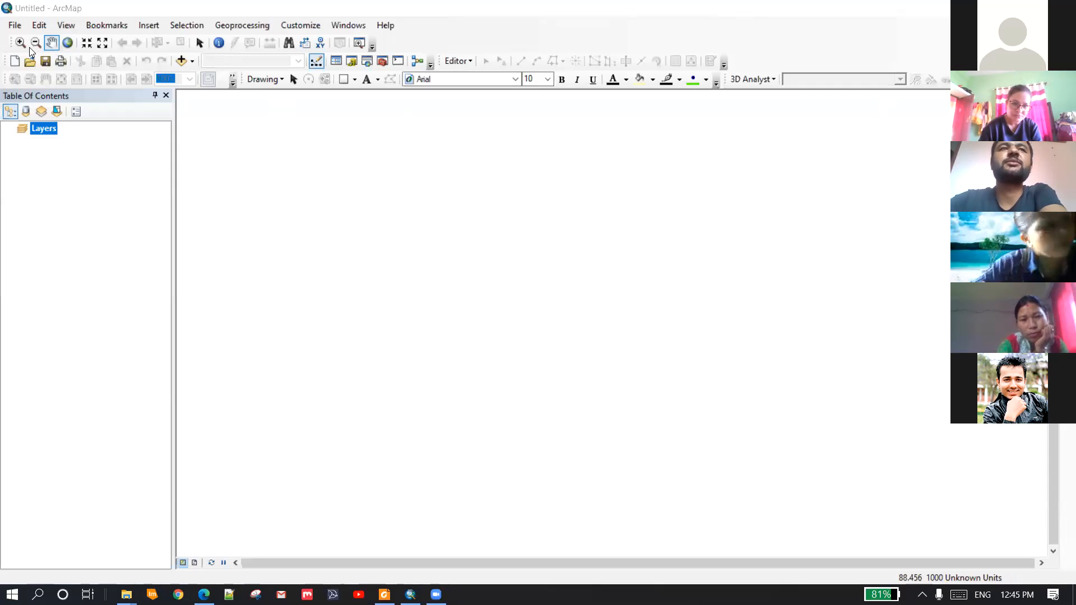
# Undock the Standard toolbar and dock it again in the same row, directly after the Editor toolbar
pyautogui.moveTo(7, 62); pyautogui.dragTo(251, 193)
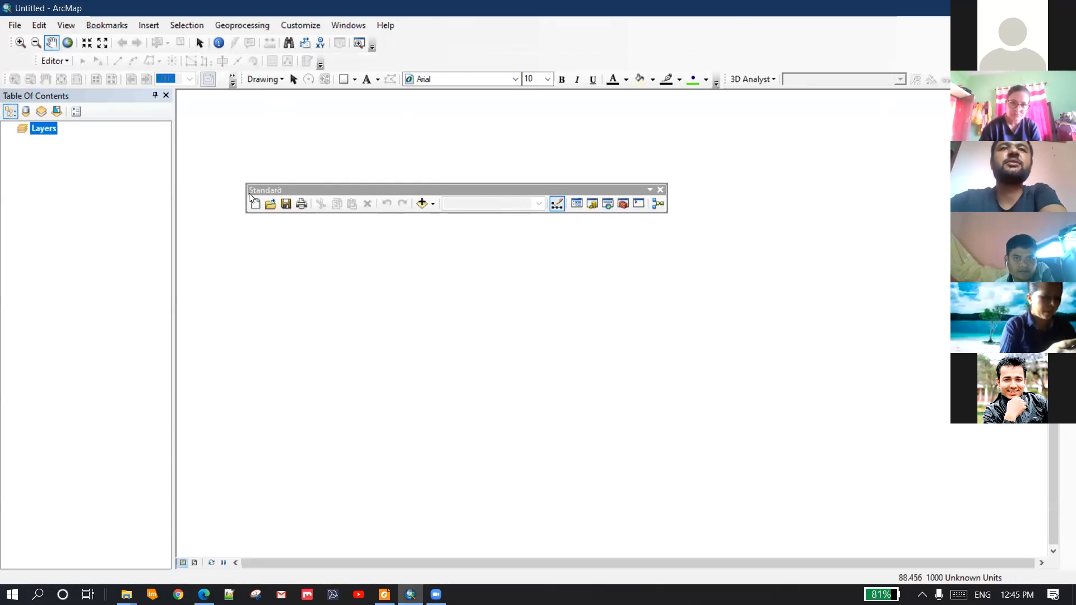
pyautogui.moveTo(379, 196); pyautogui.dragTo(400, 63)
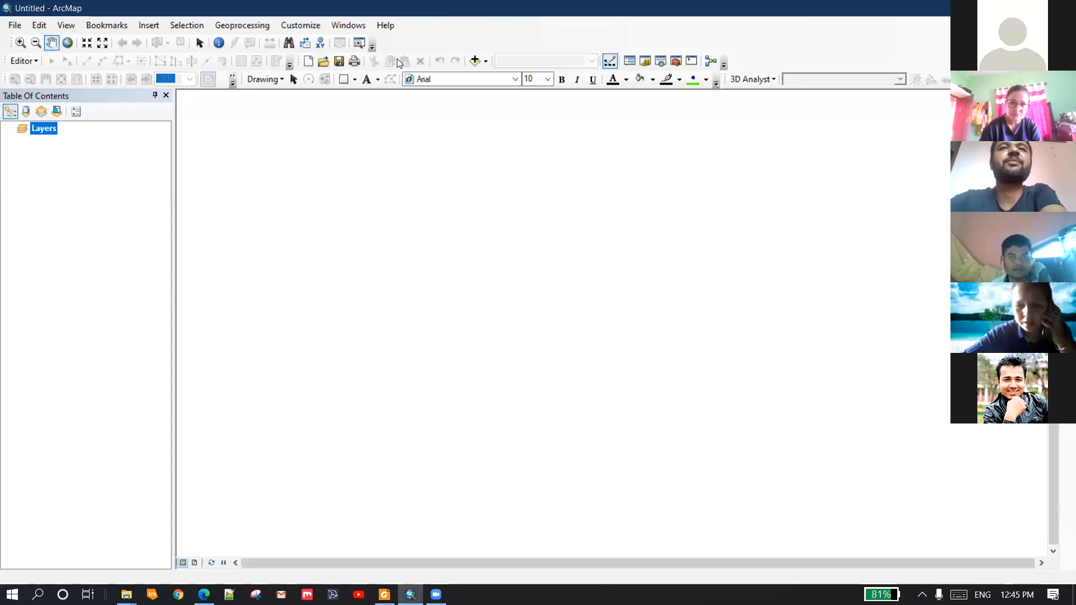
pyautogui.click(712, 61)
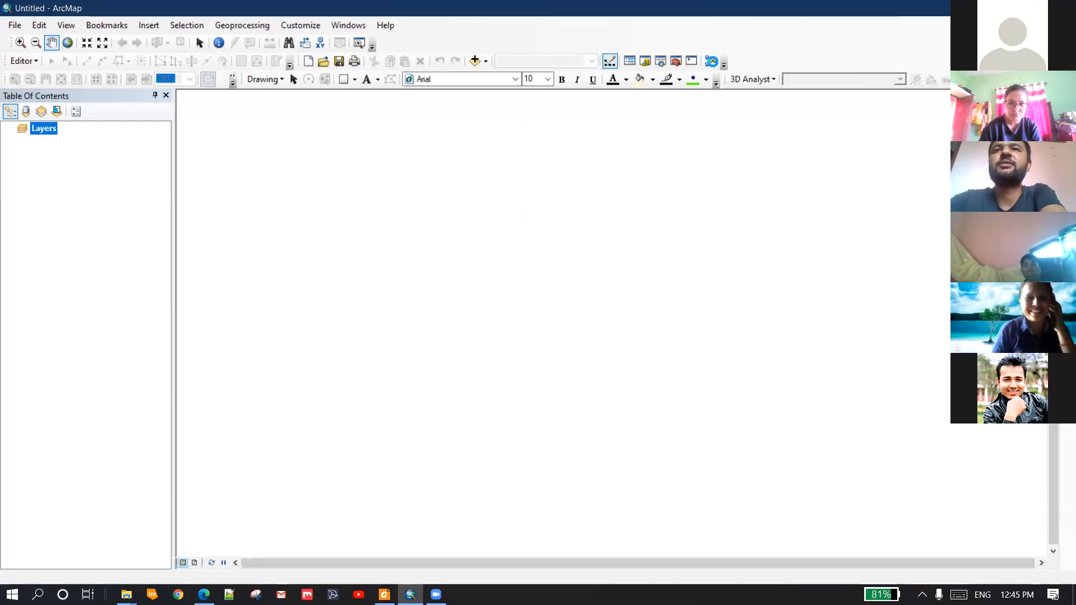
pyautogui.moveTo(498, 149); pyautogui.dragTo(736, 140)
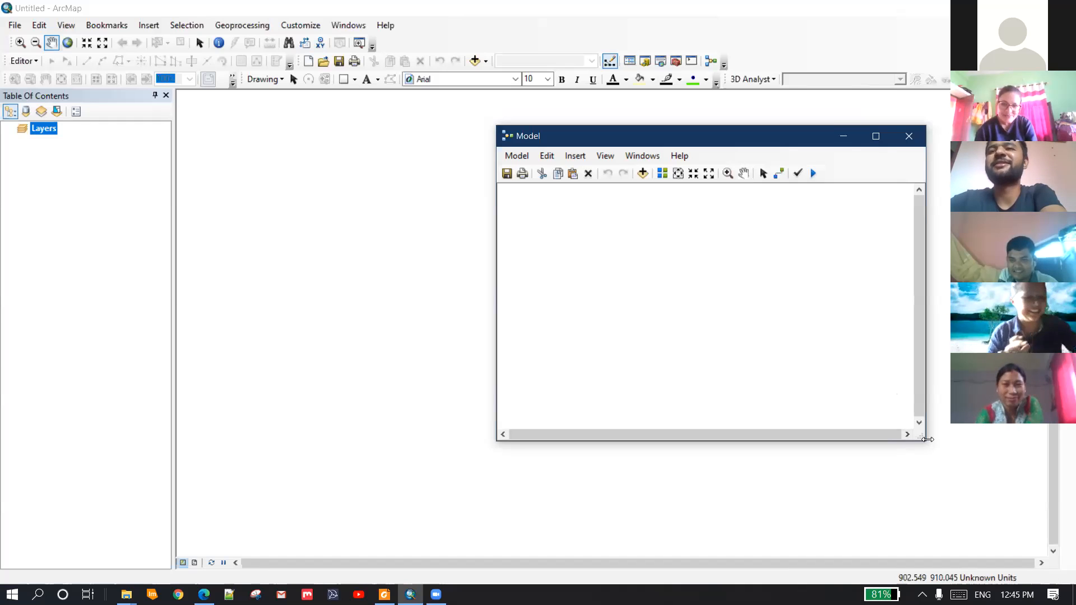
pyautogui.moveTo(921, 436); pyautogui.dragTo(1006, 437)
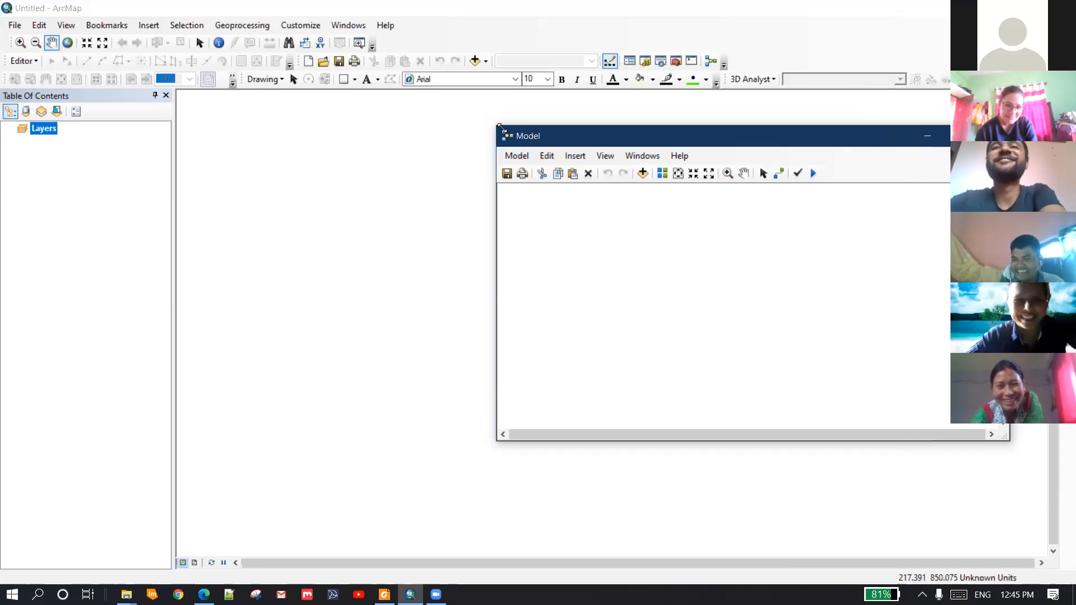
pyautogui.moveTo(497, 123); pyautogui.dragTo(455, 111)
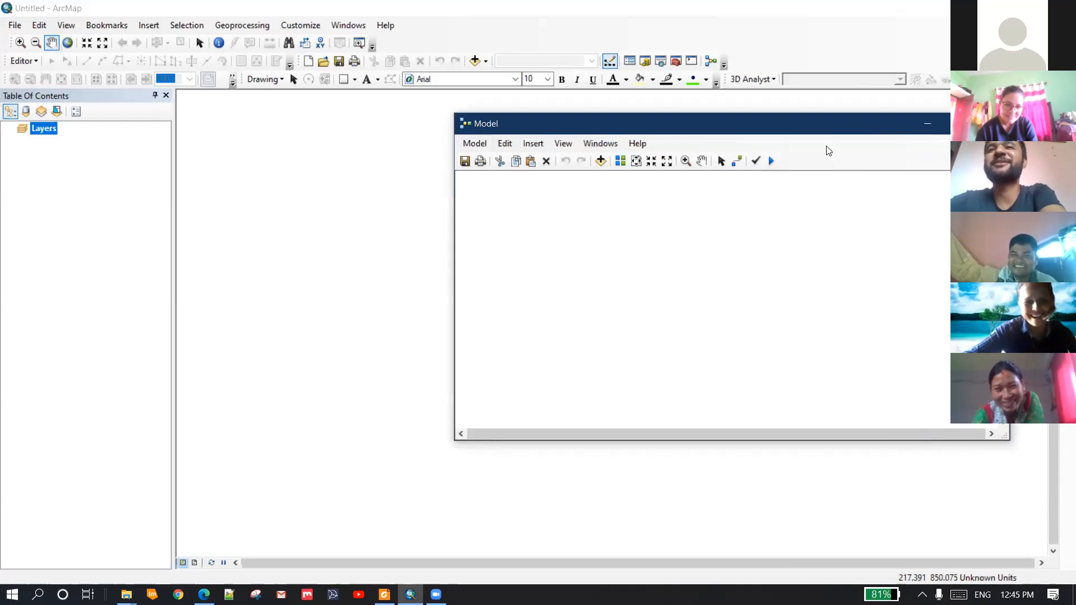
pyautogui.moveTo(828, 135); pyautogui.dragTo(864, 192)
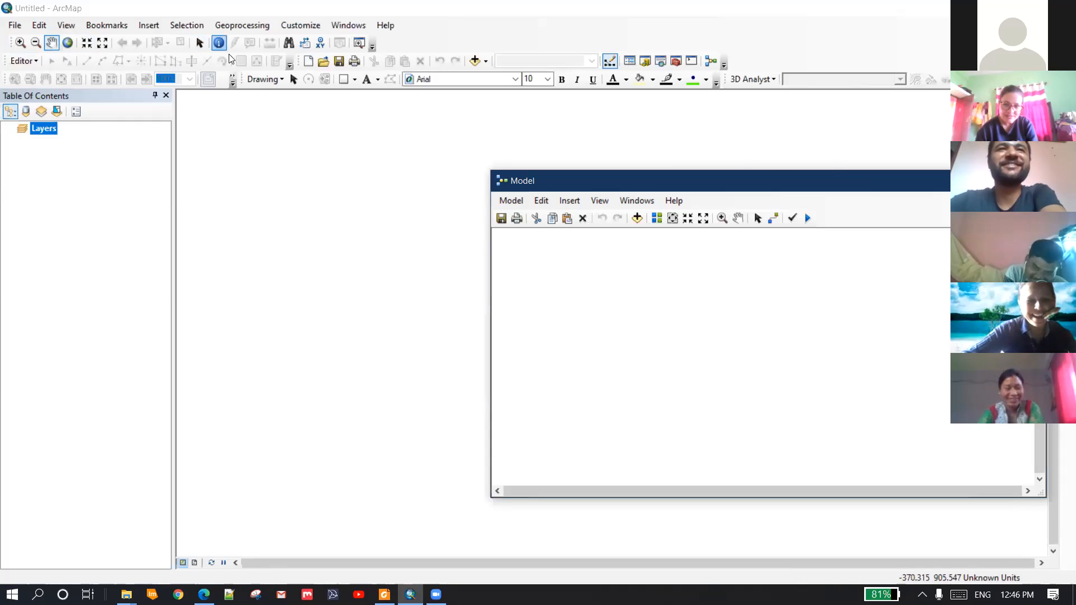
pyautogui.moveTo(778, 171); pyautogui.dragTo(874, 136)
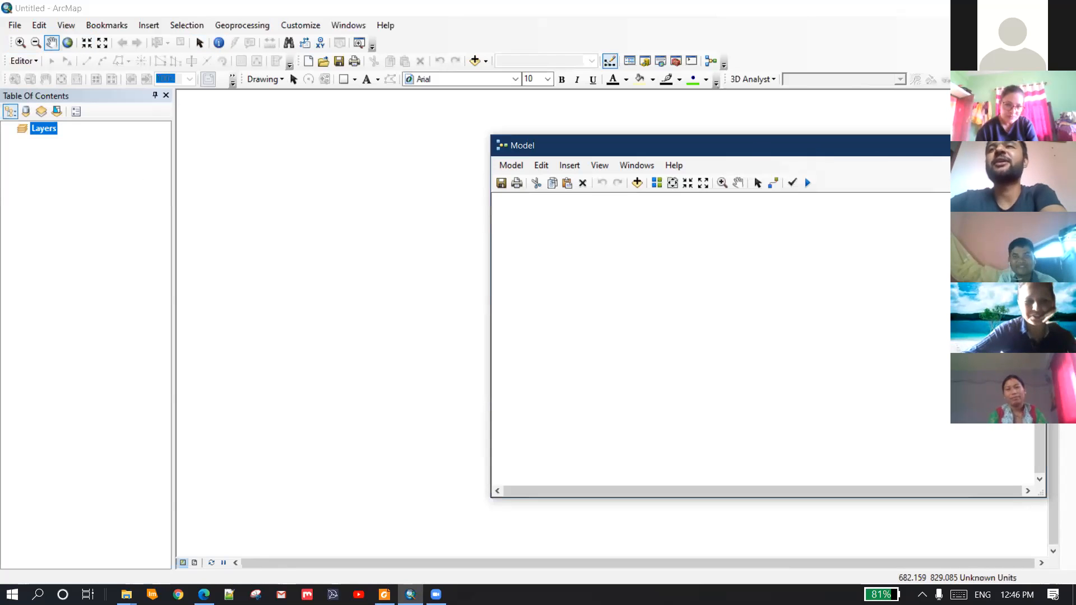
pyautogui.click(532, 58)
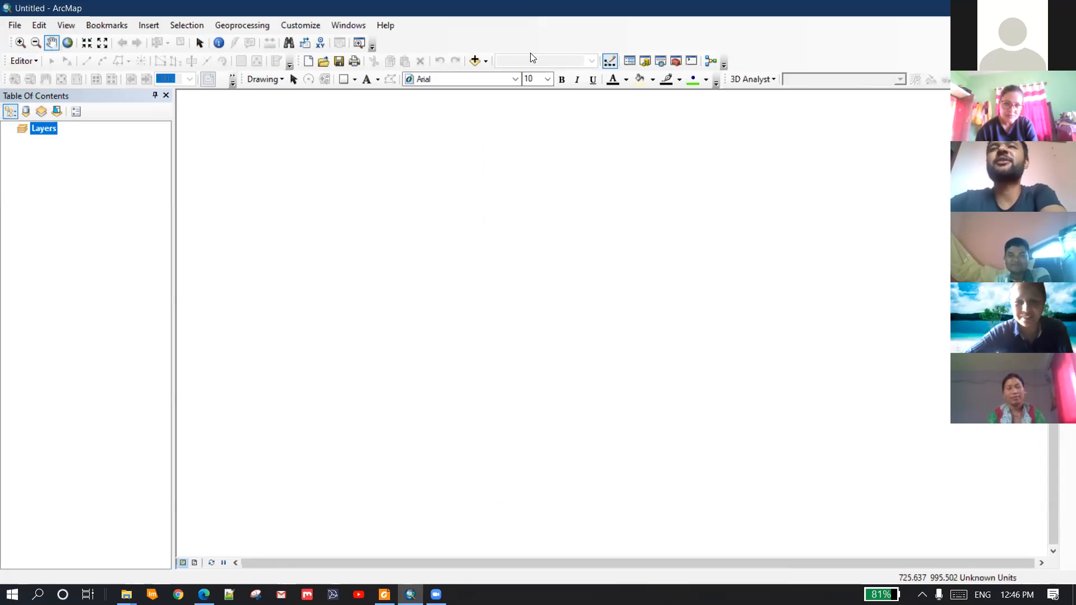
# Start adding data to the map and browse to the Model_builder folder on drive D:
pyautogui.click(474, 61)
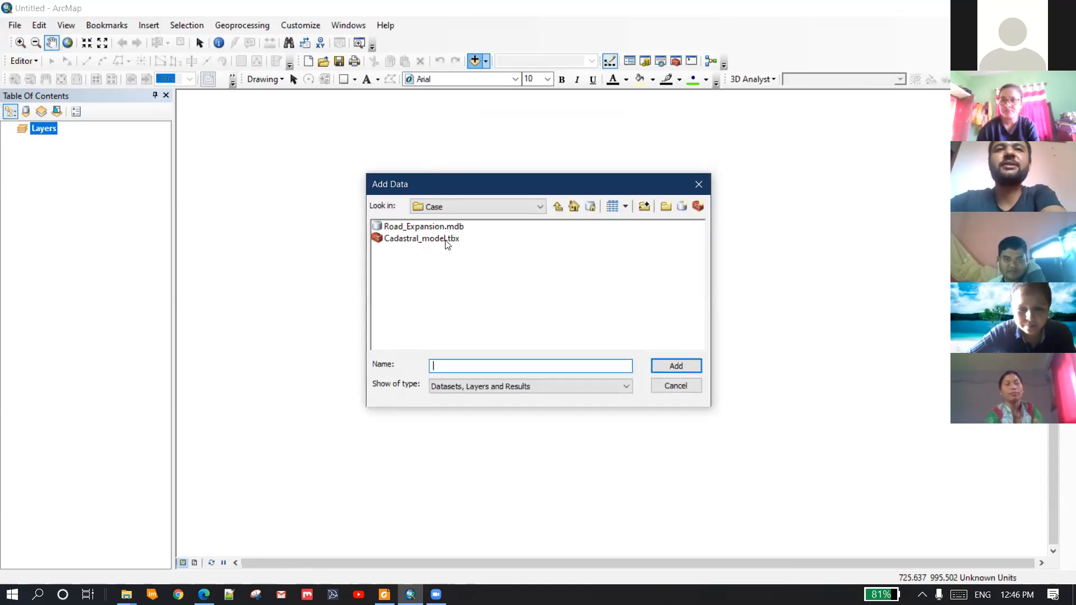
pyautogui.click(539, 206)
pyautogui.scroll(1, 541, 212)
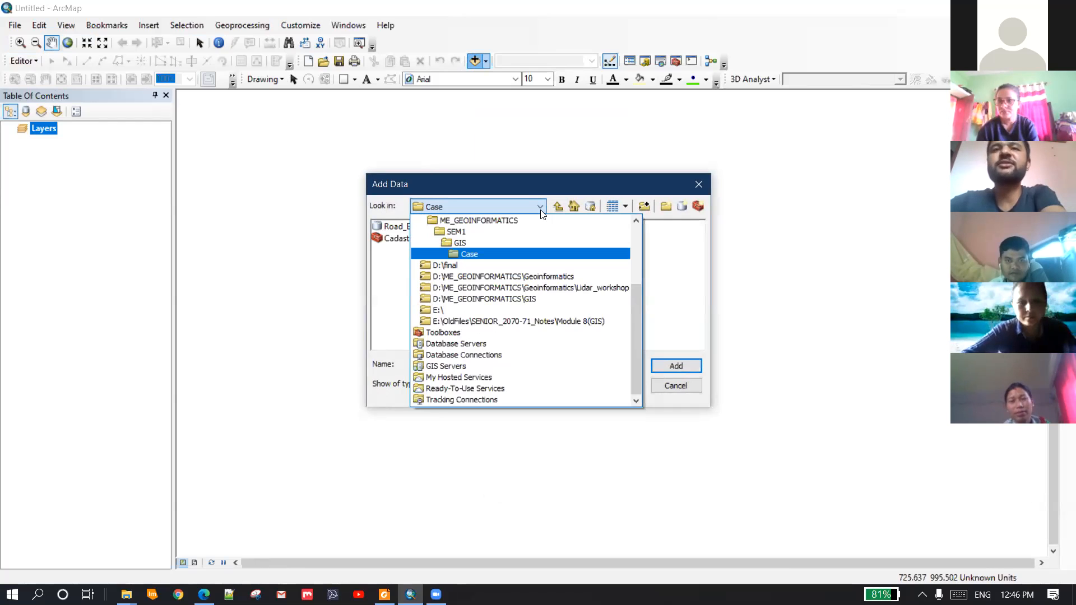
pyautogui.click(539, 202)
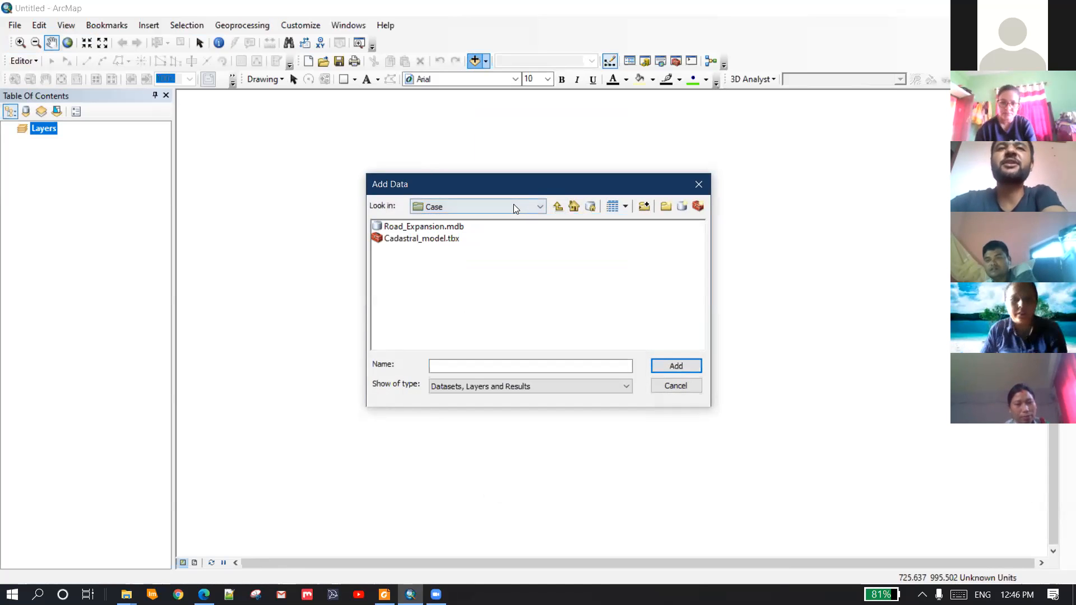
pyautogui.click(533, 205)
pyautogui.scroll(3, 533, 205)
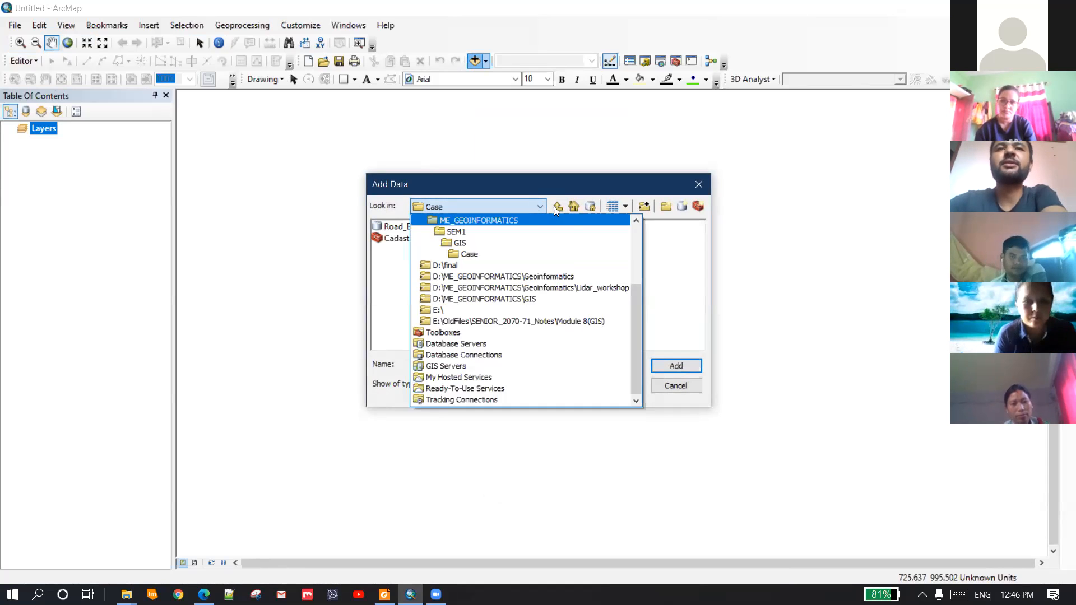
pyautogui.click(559, 207)
pyautogui.click(559, 207)
pyautogui.click(559, 207)
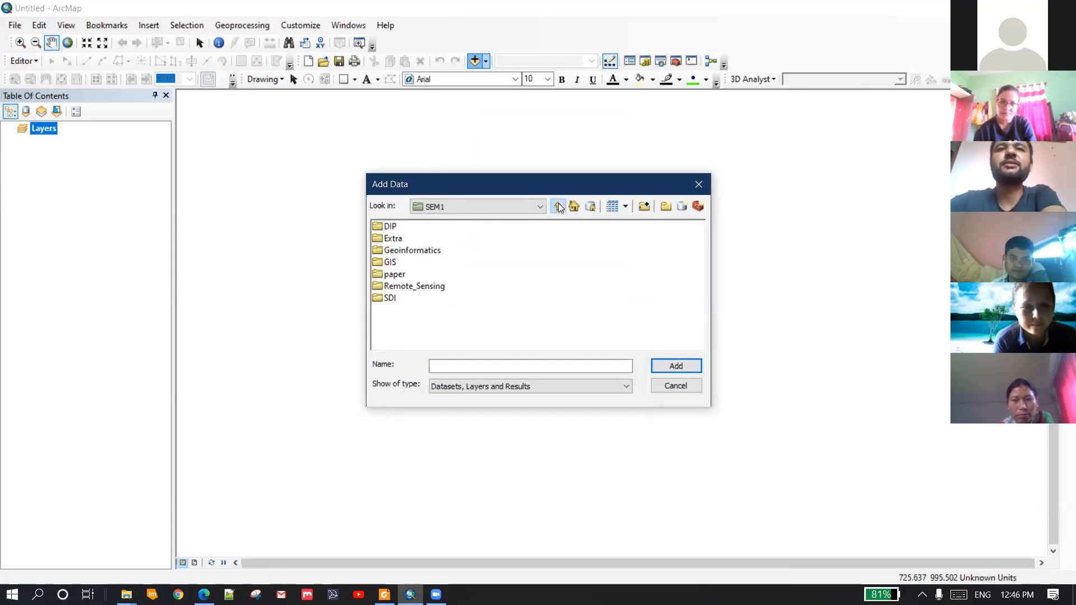
pyautogui.click(559, 207)
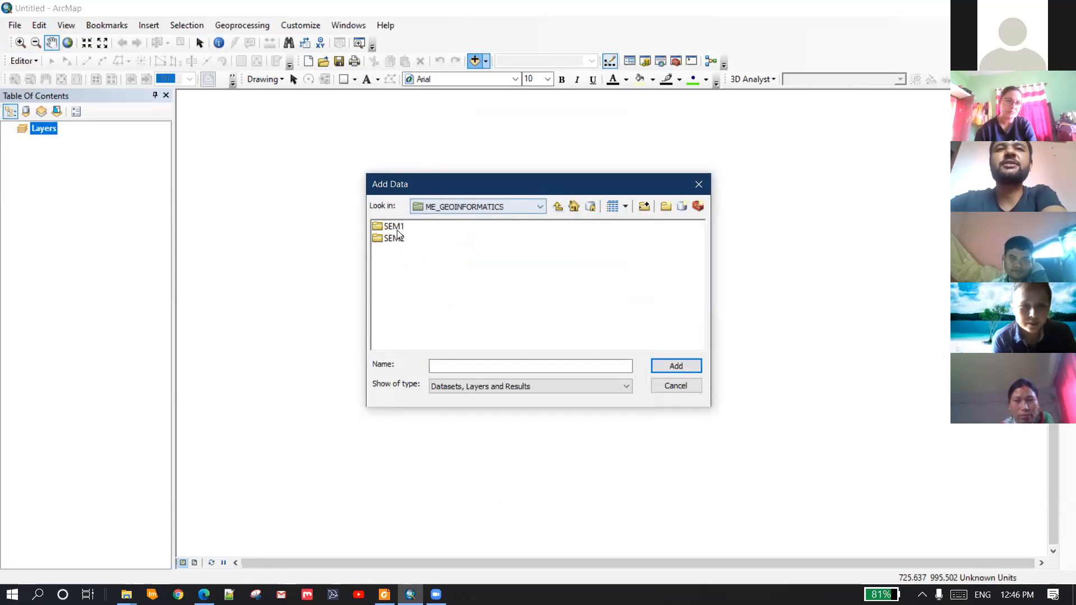
pyautogui.click(559, 208)
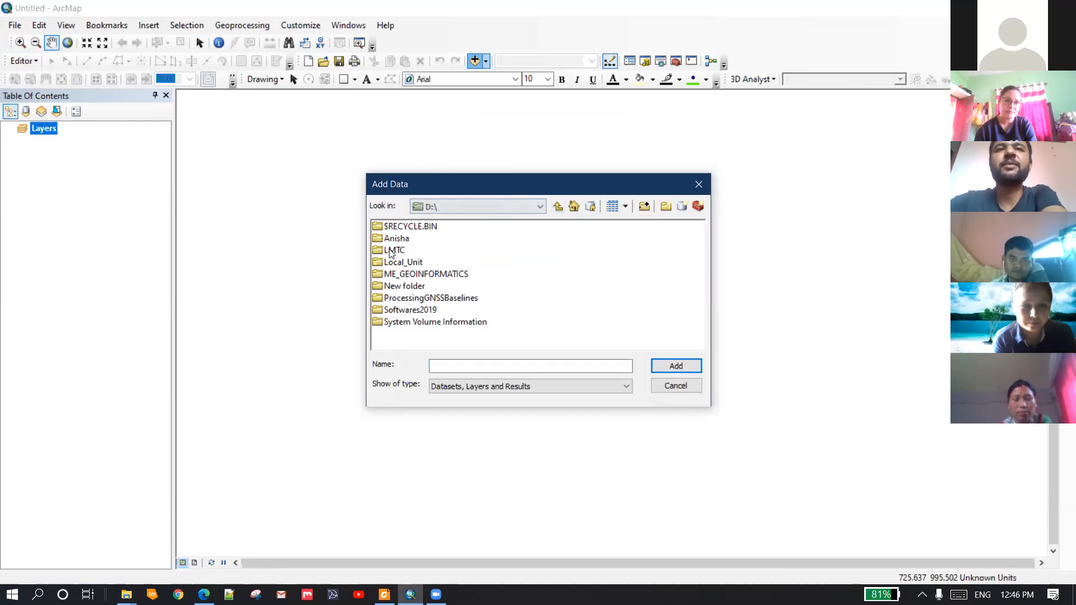
pyautogui.doubleClick(426, 251)
pyautogui.doubleClick(408, 310)
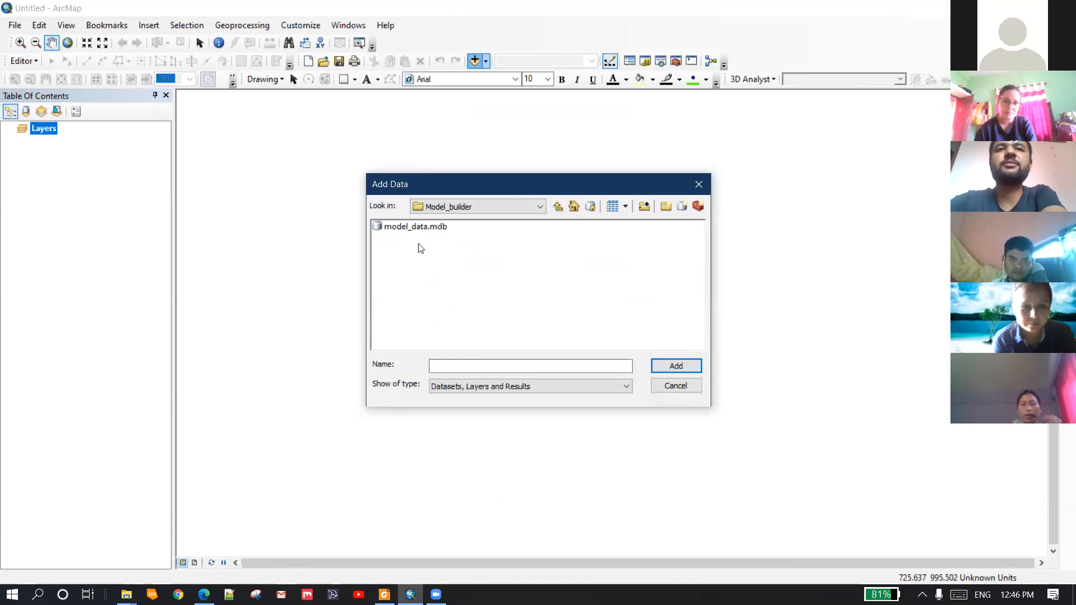
# Add the building, parcel and road_line feature classes from the data dataset in model_data.mdb to the map
pyautogui.click(434, 227)
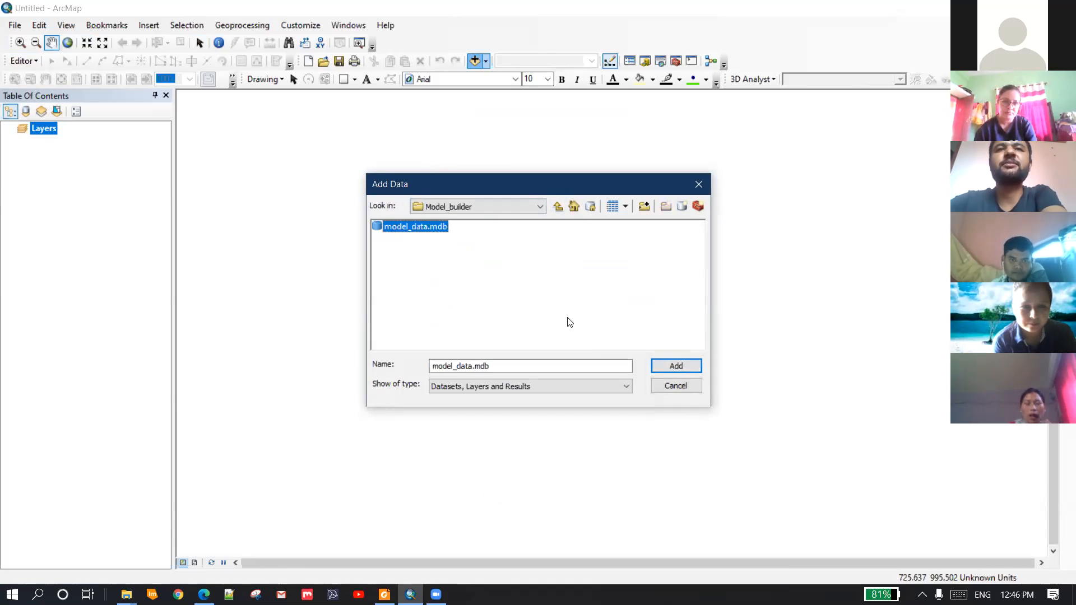
pyautogui.doubleClick(397, 223)
pyautogui.click(393, 230)
pyautogui.doubleClick(393, 229)
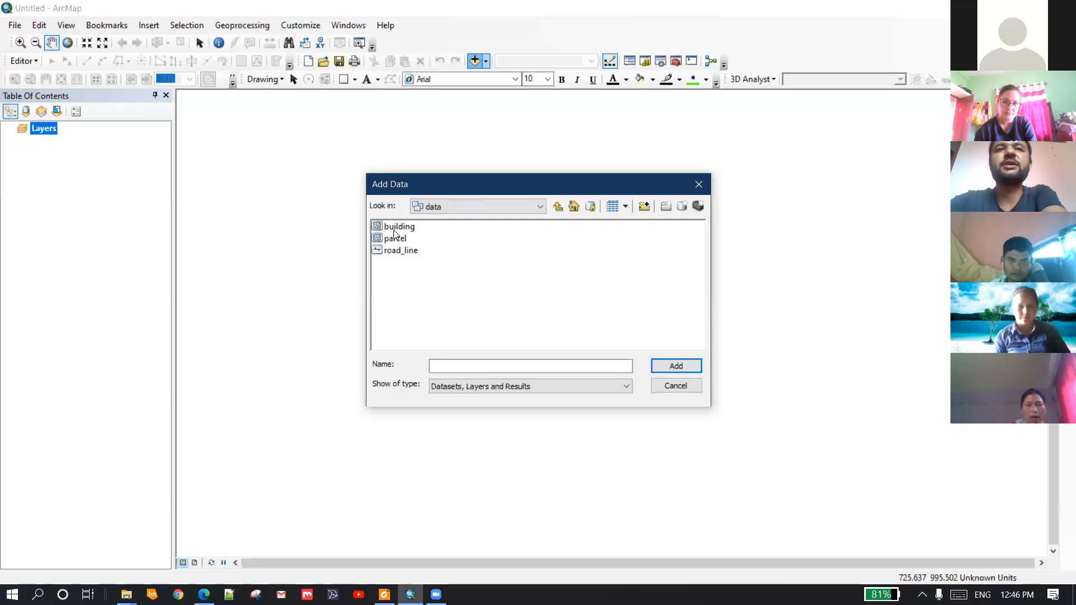
pyautogui.click(395, 241)
pyautogui.click(399, 225)
pyautogui.keyDown('ctrl'); pyautogui.click(402, 250); pyautogui.keyUp('ctrl')
pyautogui.keyDown('ctrl'); pyautogui.click(392, 240); pyautogui.keyUp('ctrl')
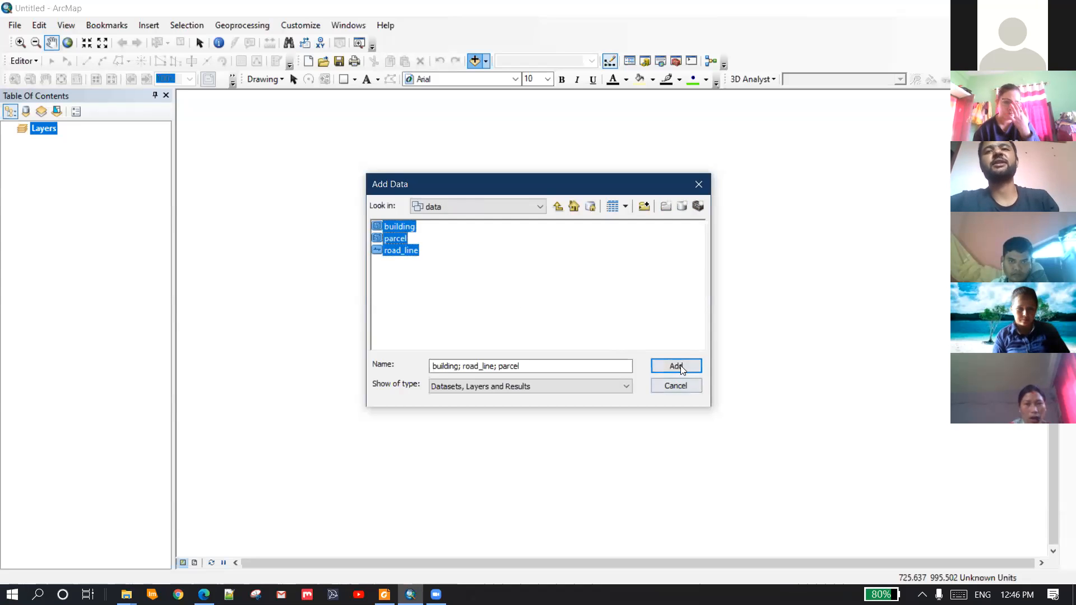
pyautogui.click(662, 365)
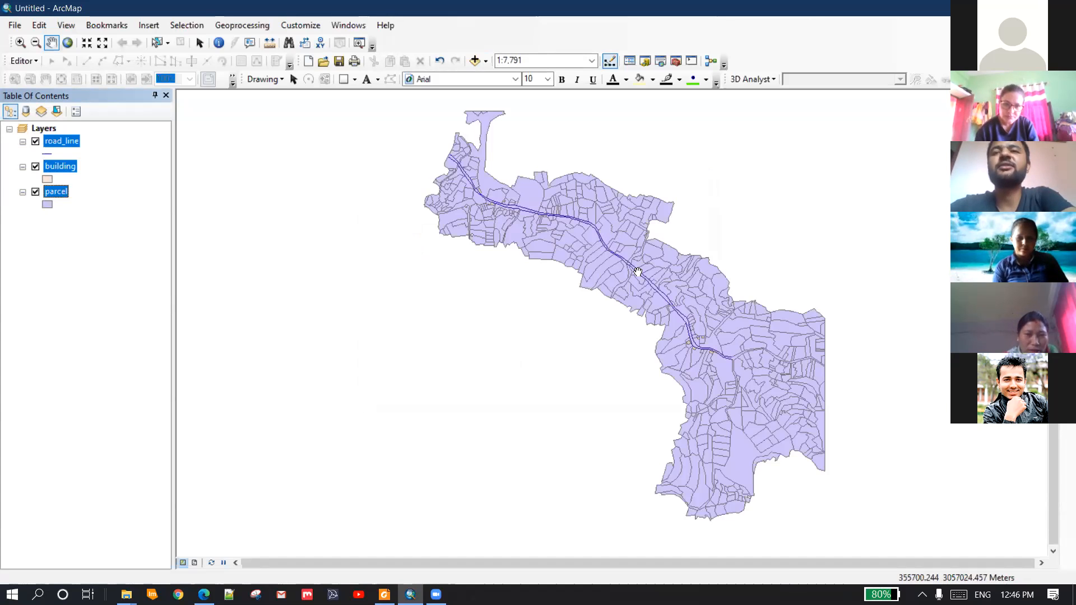
# Open a new ModelBuilder window, enlarge it and place it over the map beside the table of contents
pyautogui.scroll(1, 507, 238)
pyautogui.scroll(-2, 507, 238)
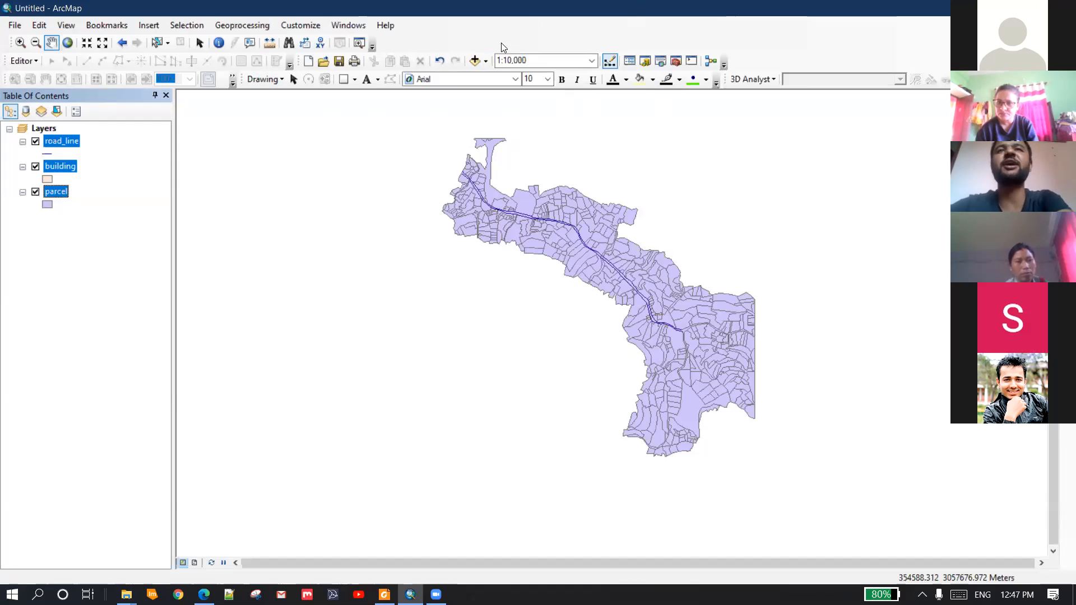
pyautogui.click(710, 60)
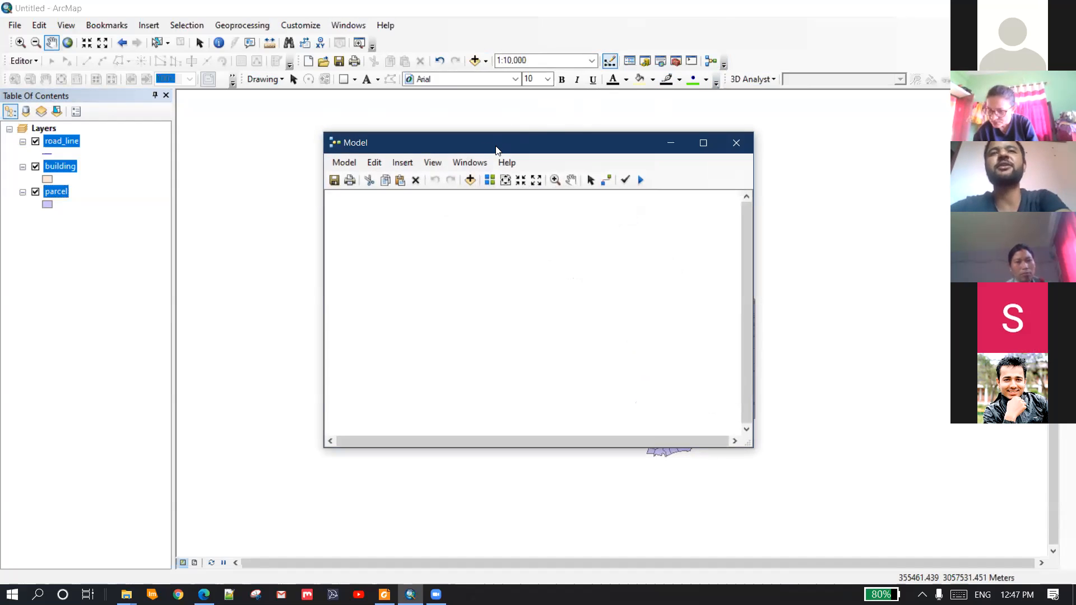
pyautogui.moveTo(496, 149); pyautogui.dragTo(570, 122)
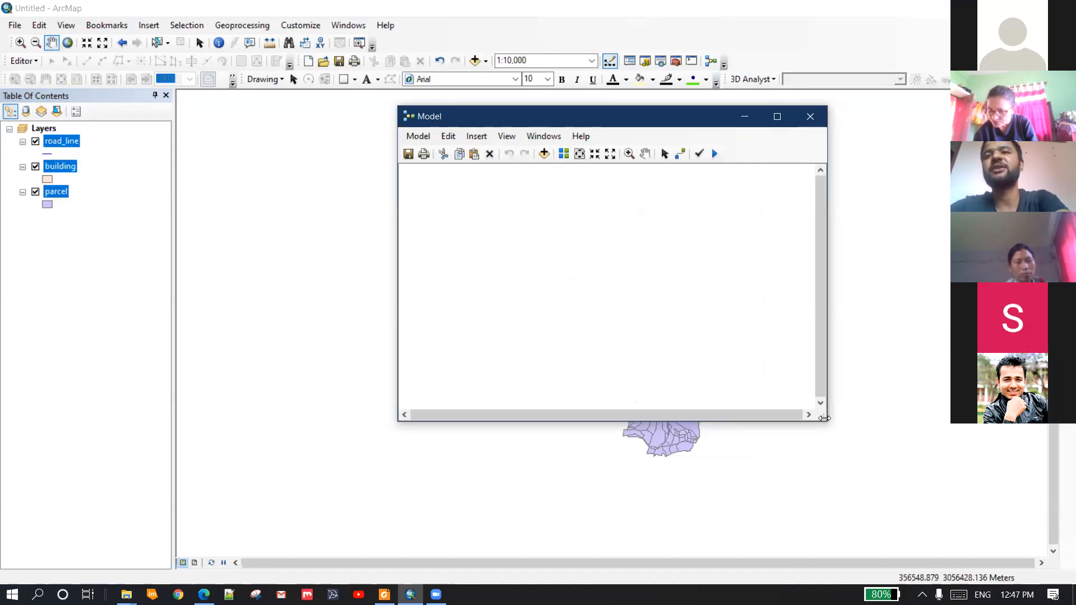
pyautogui.moveTo(824, 418); pyautogui.dragTo(1000, 419)
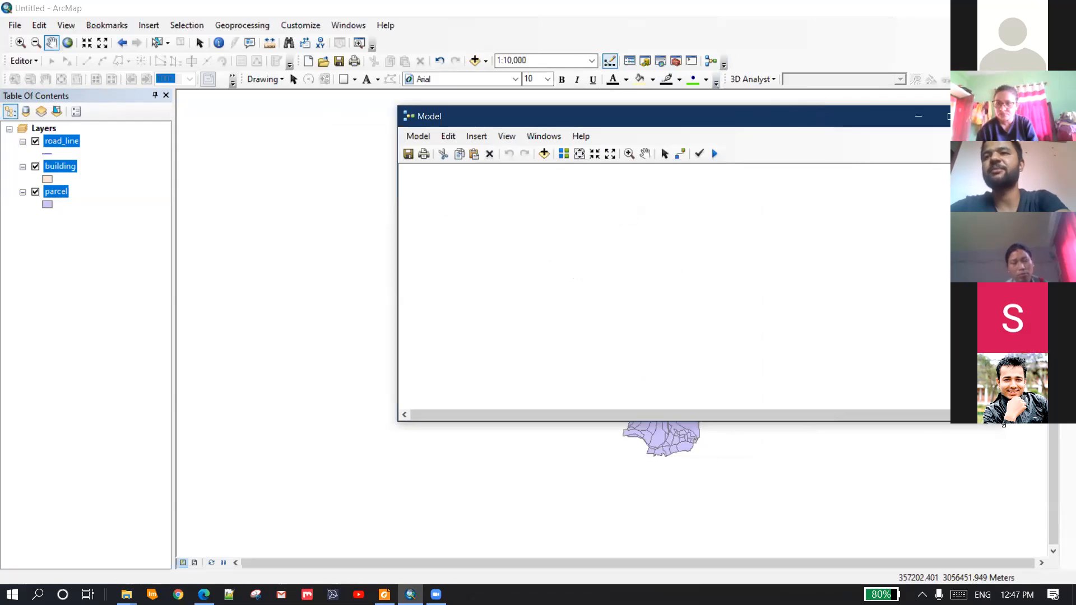
pyautogui.moveTo(1003, 424); pyautogui.dragTo(1002, 517)
pyautogui.moveTo(689, 106); pyautogui.dragTo(607, 115)
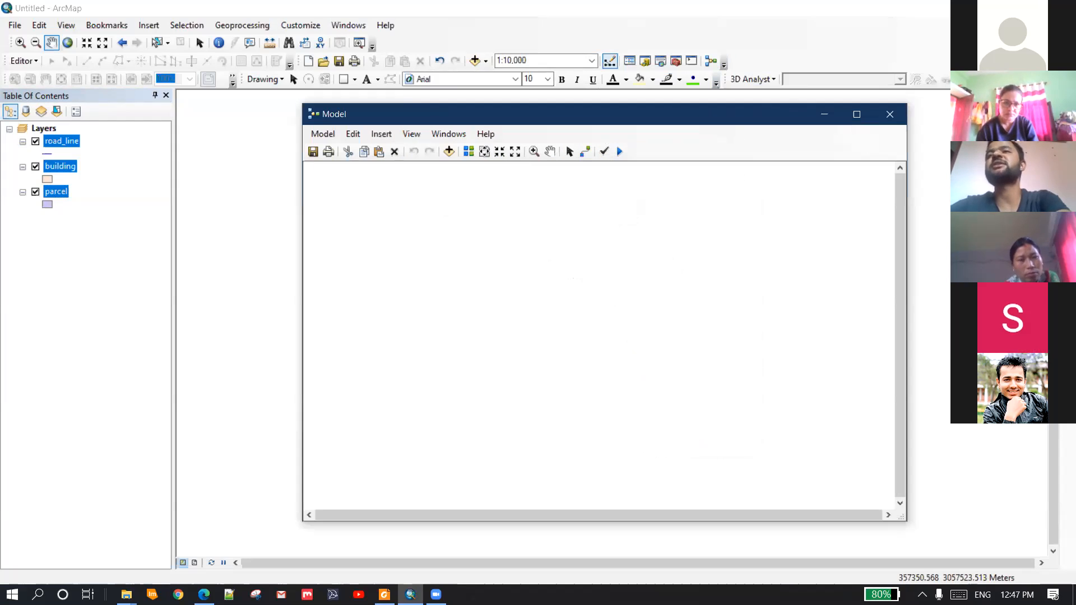
pyautogui.moveTo(530, 111); pyautogui.dragTo(564, 114)
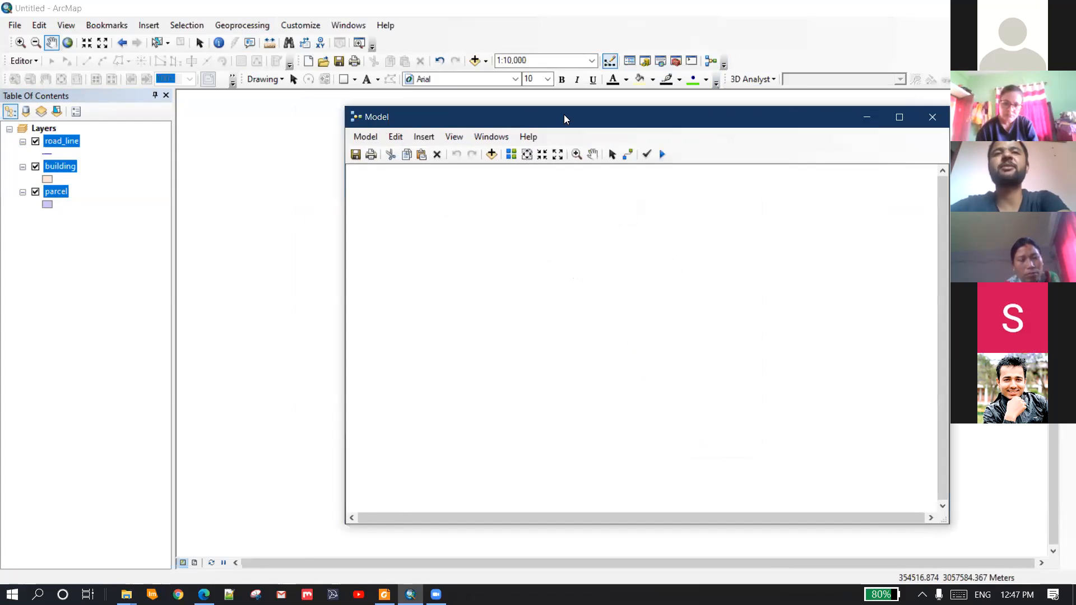
pyautogui.click(167, 236)
pyautogui.click(507, 222)
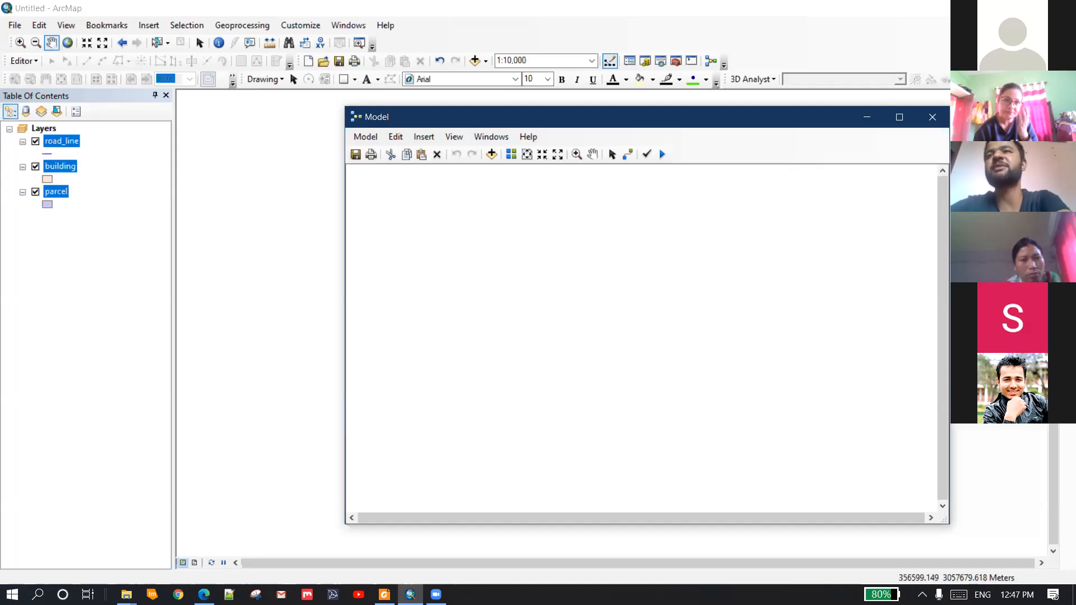
# Make room beside the Model window for ArcToolbox, collapse its Cadastral_model toolbox and narrow the toolbox list
pyautogui.moveTo(765, 118); pyautogui.dragTo(592, 120)
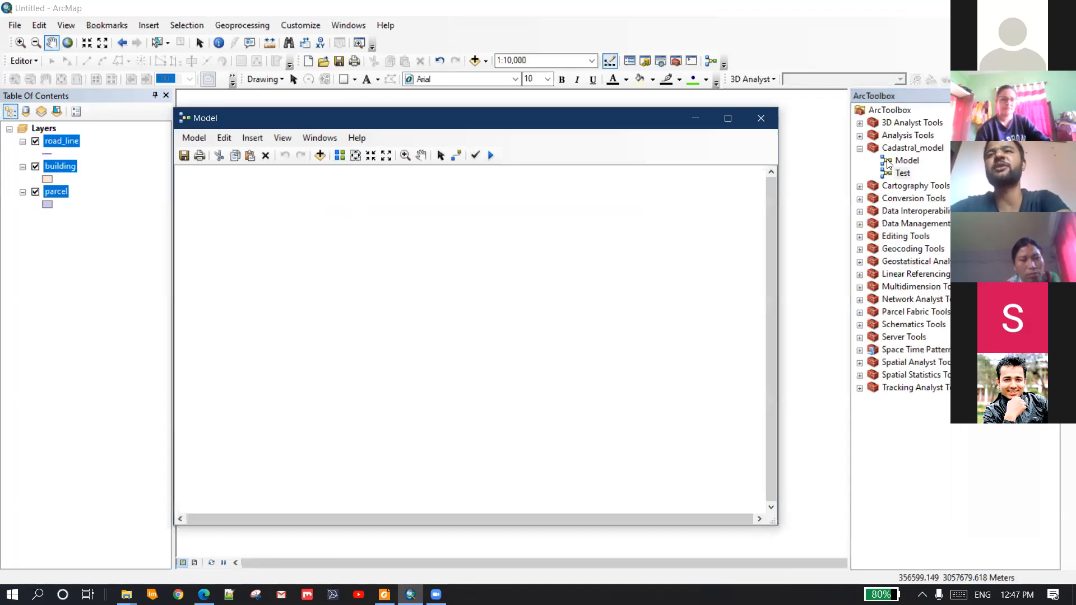
pyautogui.click(860, 149)
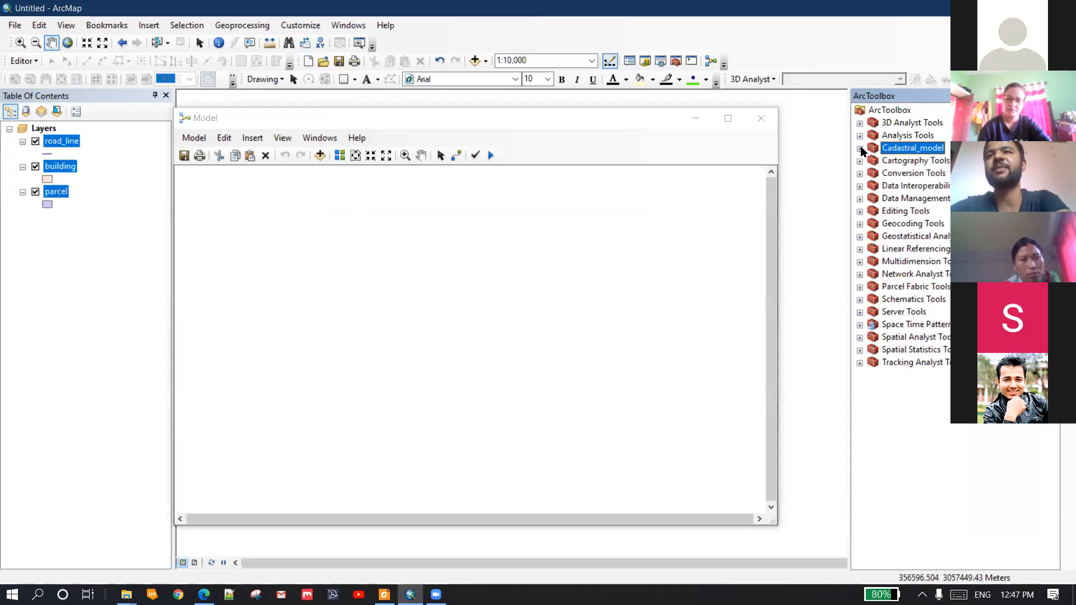
pyautogui.click(860, 173)
pyautogui.click(859, 172)
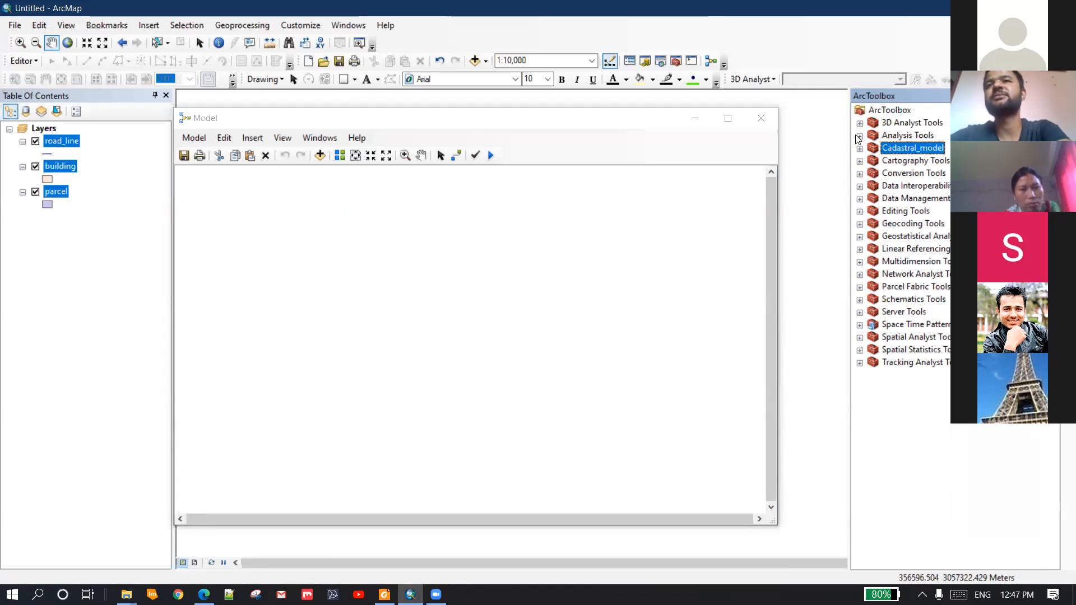
pyautogui.moveTo(847, 136); pyautogui.dragTo(883, 142)
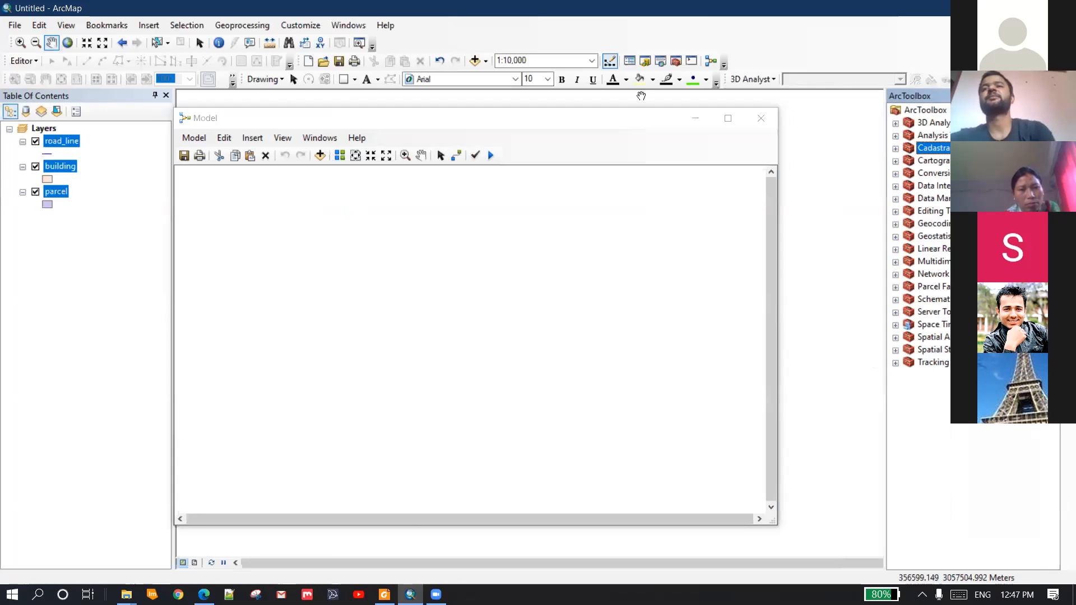
# Reposition the Model window, place the road_line layer in the model as an input element and delete that element
pyautogui.moveTo(431, 129); pyautogui.dragTo(592, 117)
pyautogui.click(77, 218)
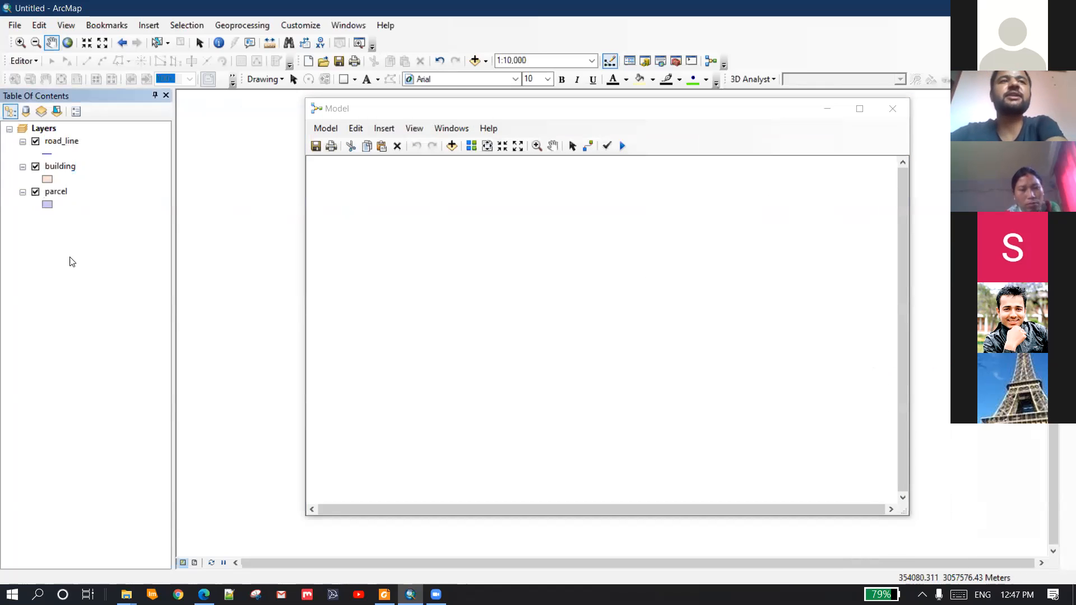
pyautogui.moveTo(68, 144); pyautogui.dragTo(421, 255)
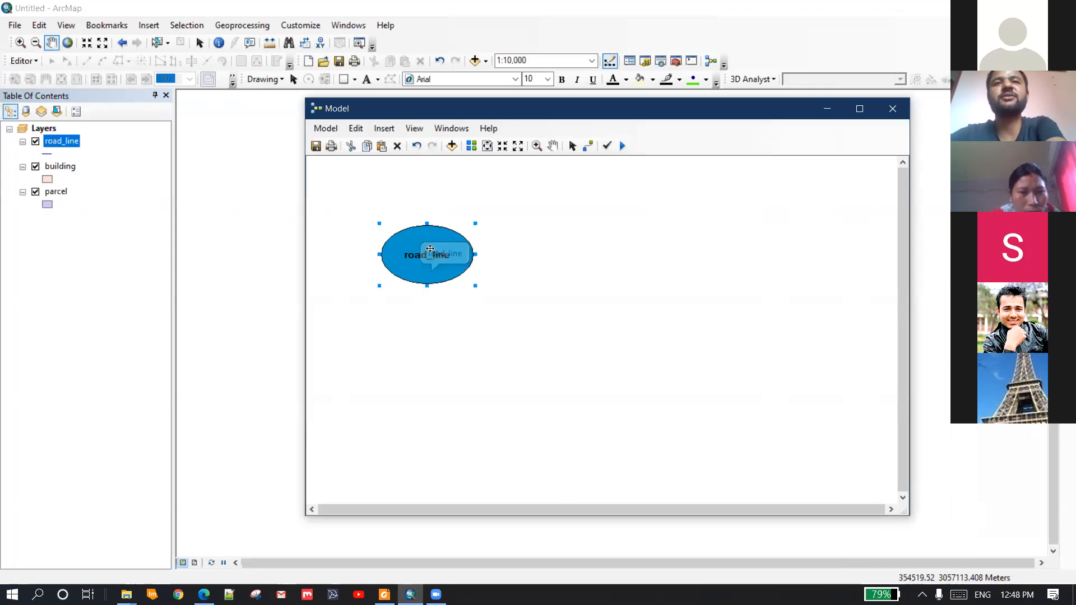
pyautogui.press('Delete')
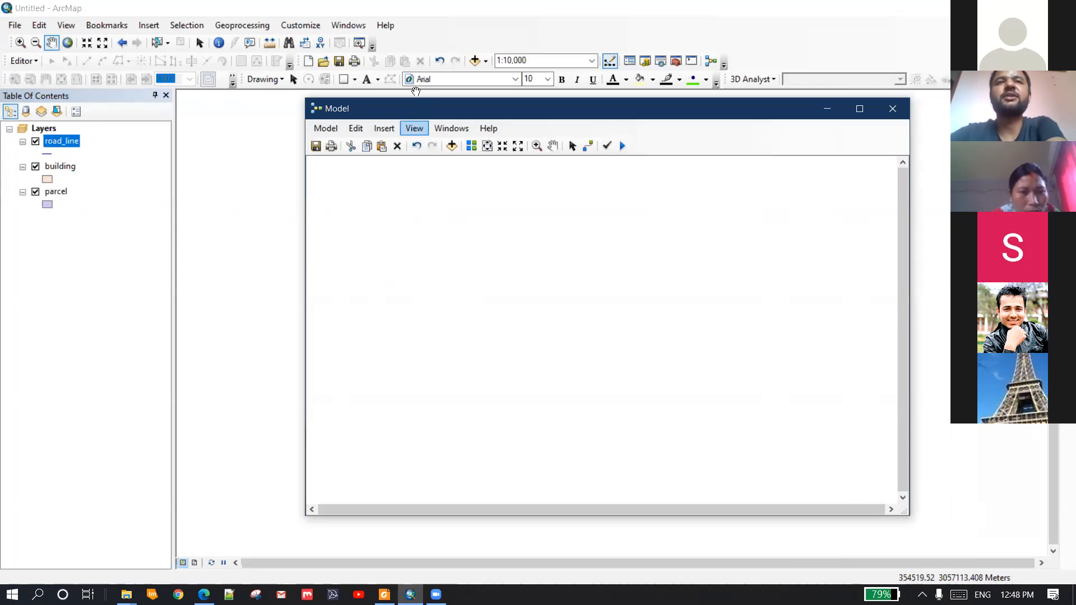
# Add road_line to the model as an input data element and place it at the canvas's left side
pyautogui.click(451, 145)
pyautogui.click(466, 268)
pyautogui.click(750, 384)
pyautogui.moveTo(406, 221); pyautogui.dragTo(406, 261)
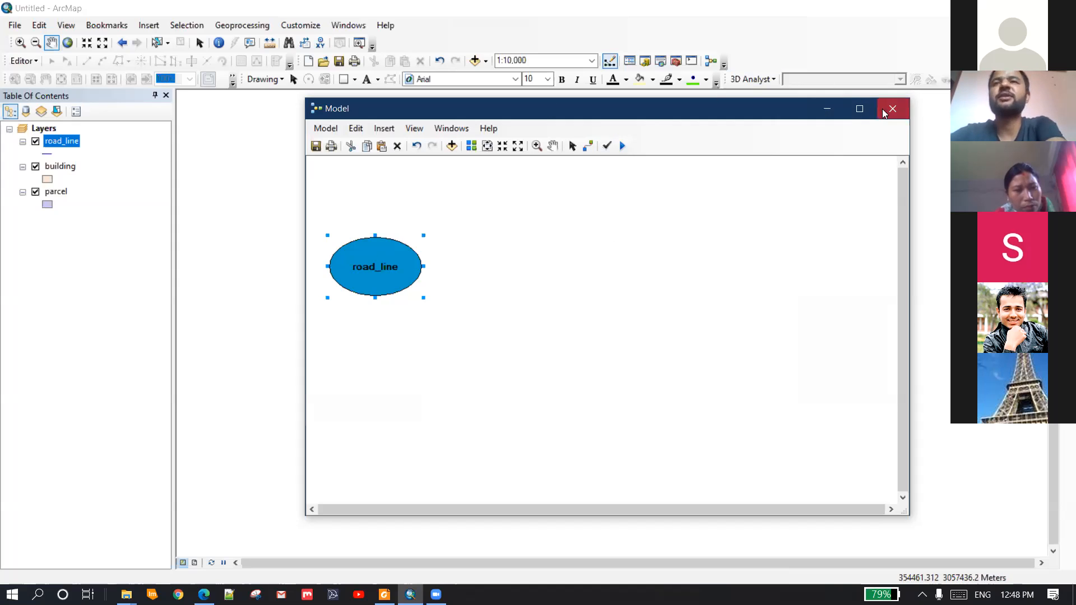
# Minimize the Model window and hide the building and parcel layers to inspect the road_line geometry alone
pyautogui.click(825, 110)
pyautogui.click(35, 167)
pyautogui.click(36, 192)
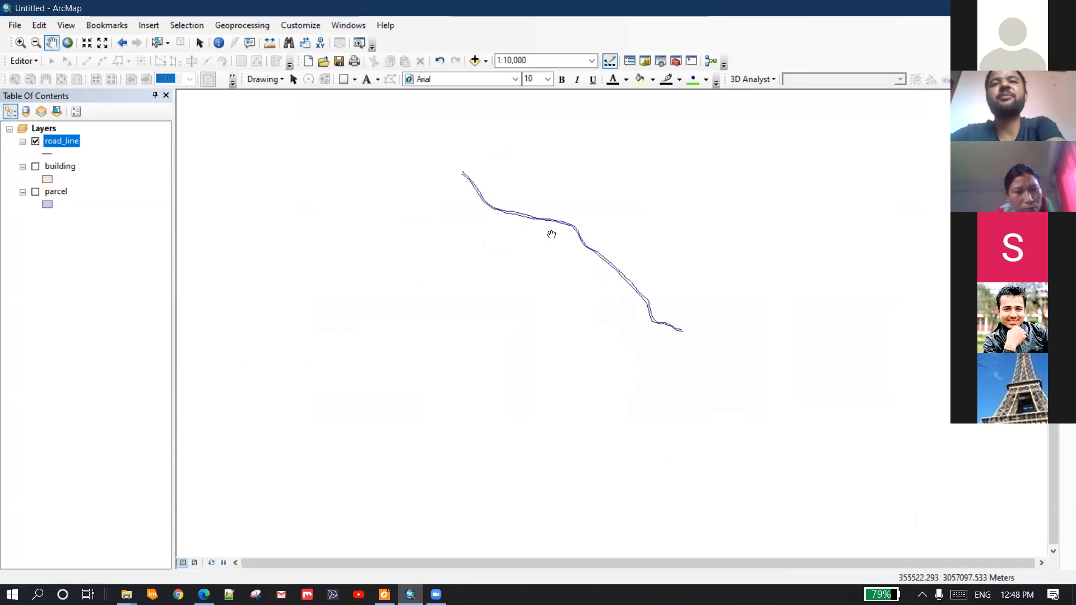
pyautogui.scroll(-2, 551, 234)
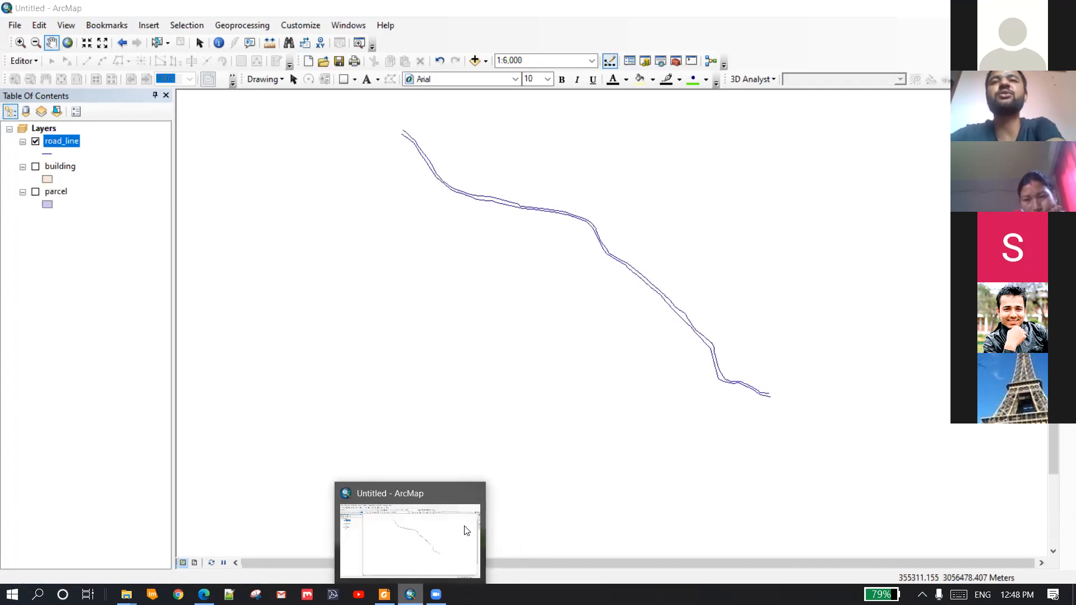
# Restore the Model window over the map and shift it clear of ArcToolbox
pyautogui.click(411, 593)
pyautogui.click(411, 594)
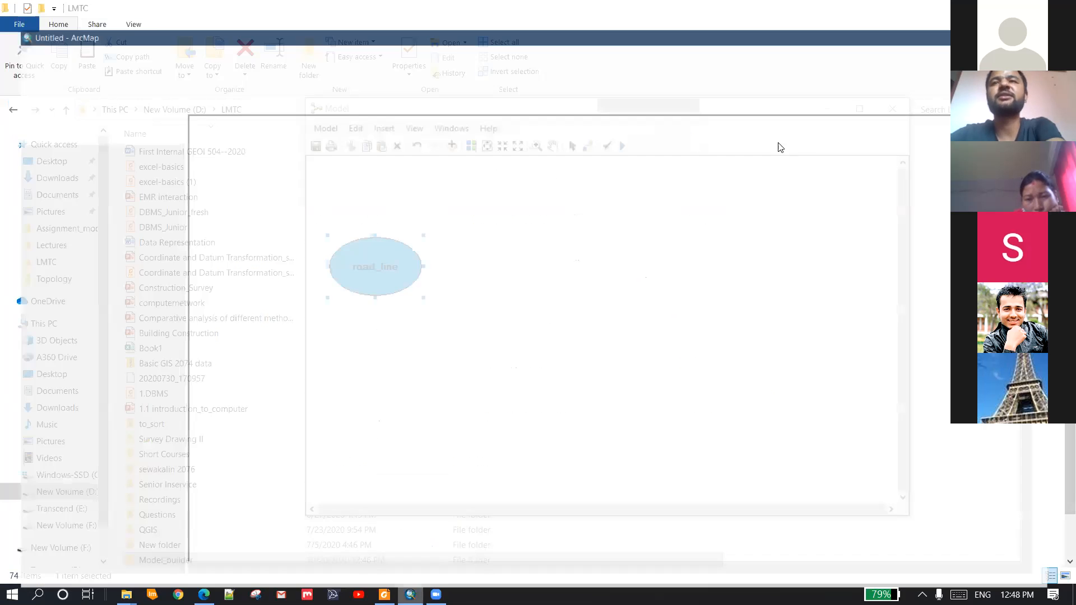
pyautogui.moveTo(1067, 118)
pyautogui.moveTo(753, 109); pyautogui.dragTo(674, 108)
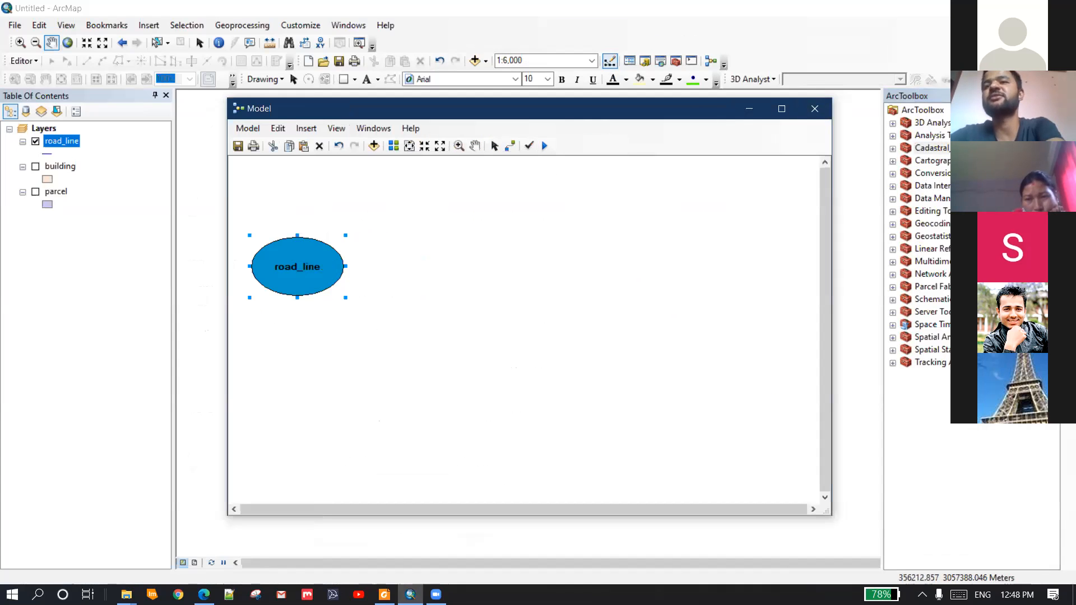
# Open the tool search and search for the Collapse Dual Lines To Centerline tool
pyautogui.click(576, 44)
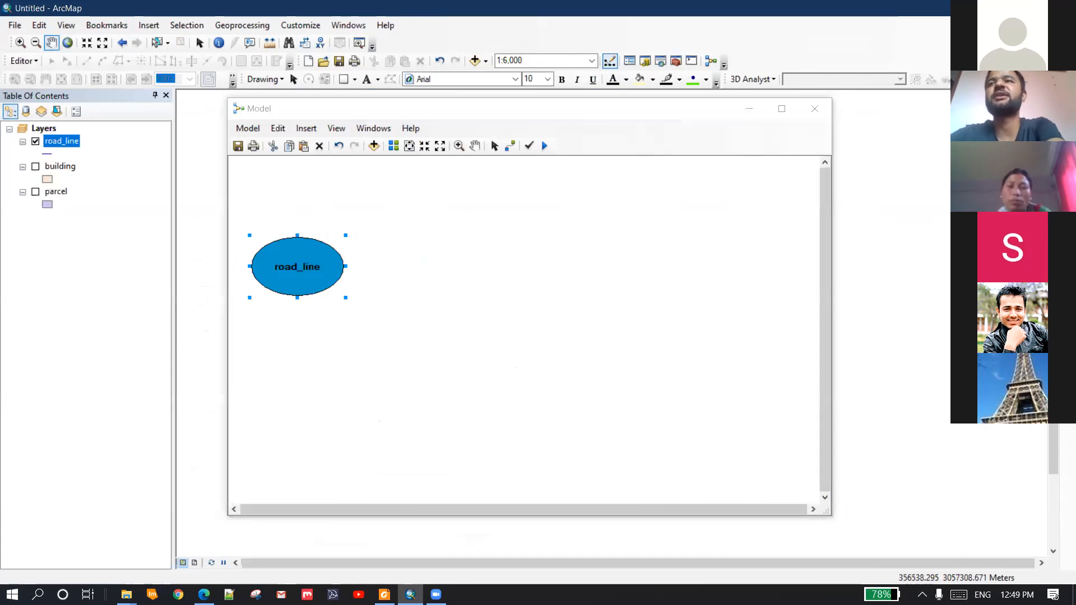
pyautogui.moveTo(1066, 117)
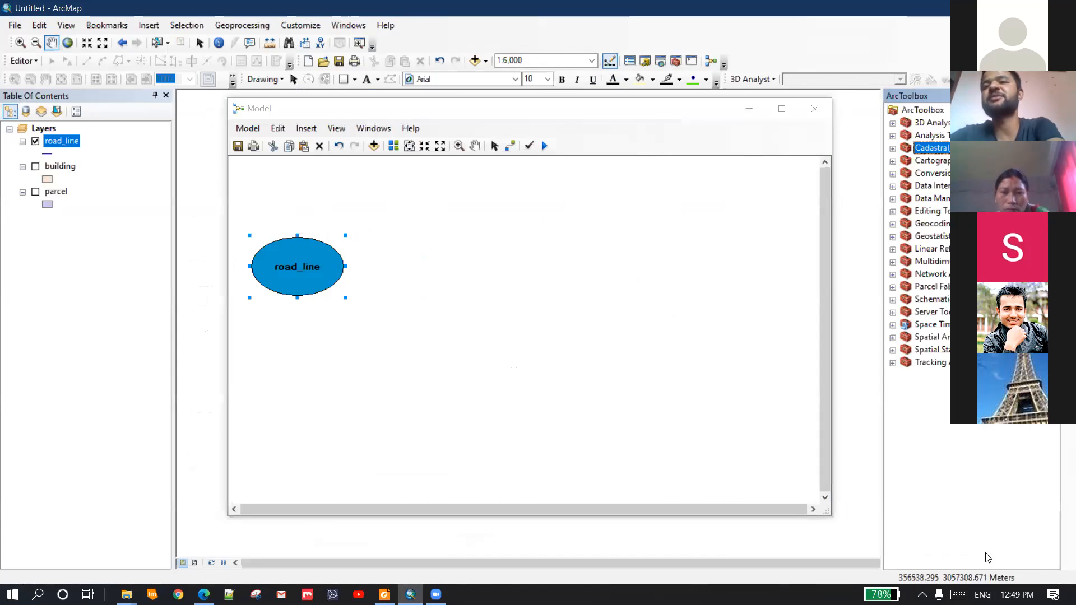
pyautogui.click(342, 24)
pyautogui.click(386, 120)
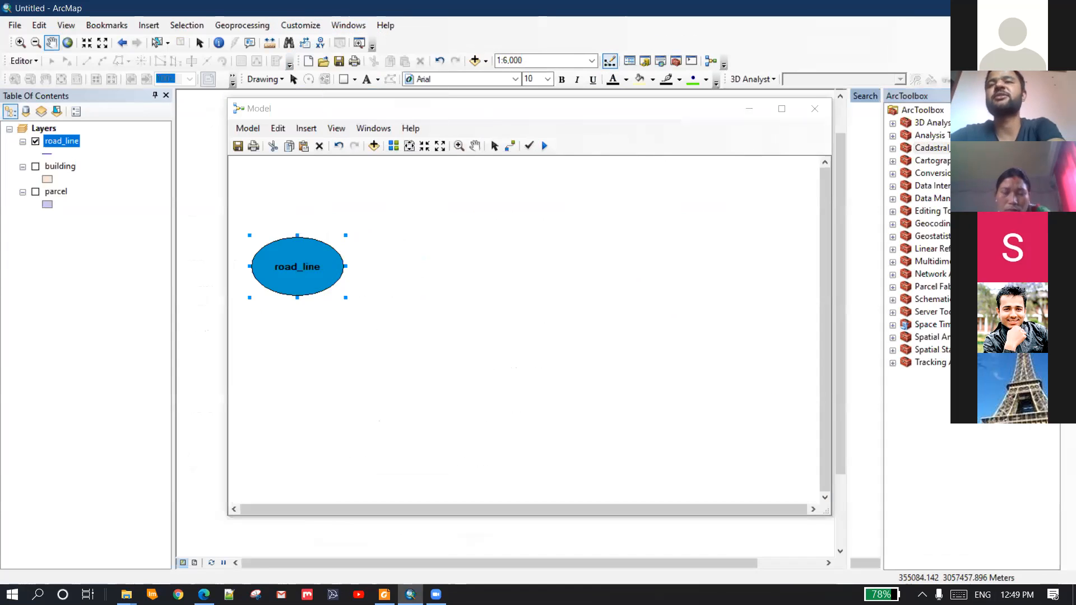
pyautogui.click(869, 93)
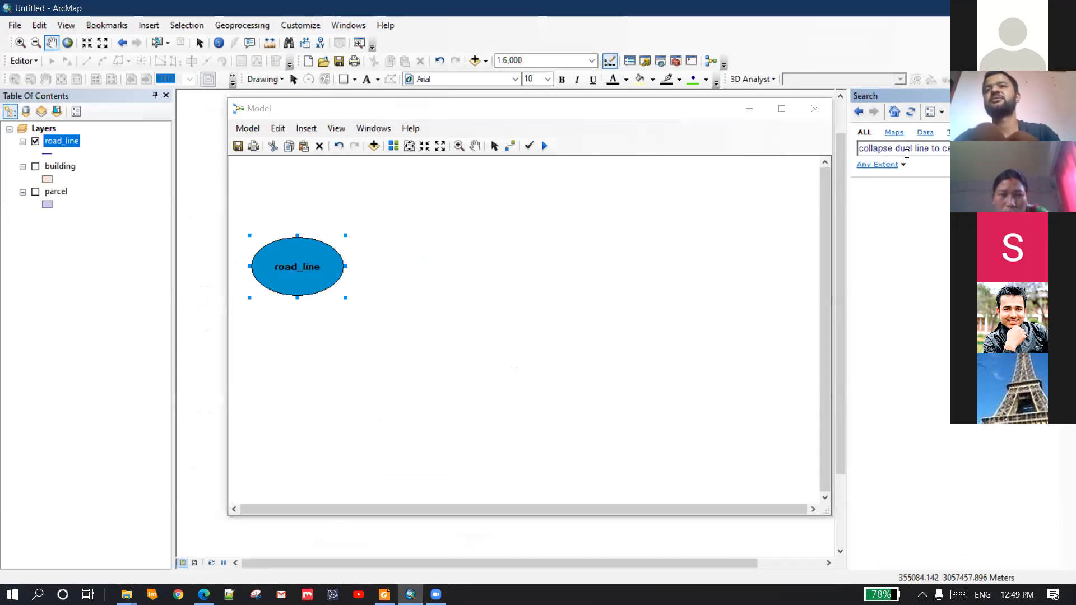
pyautogui.press('Return')
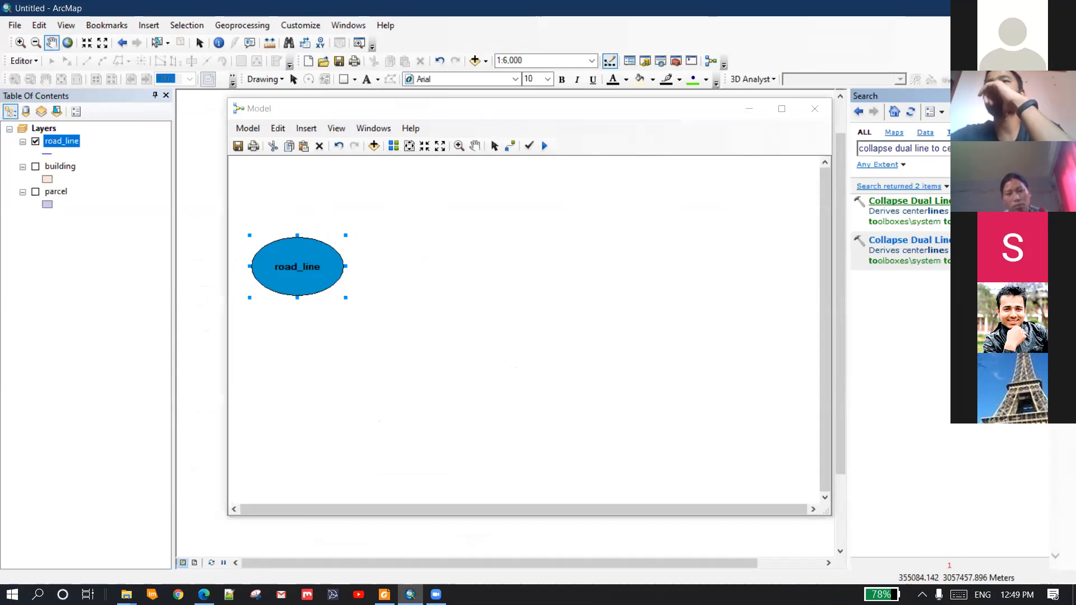
# Locate Collapse Dual Lines To Centerline in Cartography Tools' Generalization toolset, place it beside road_line in the model and close the Catalog
pyautogui.click(909, 222)
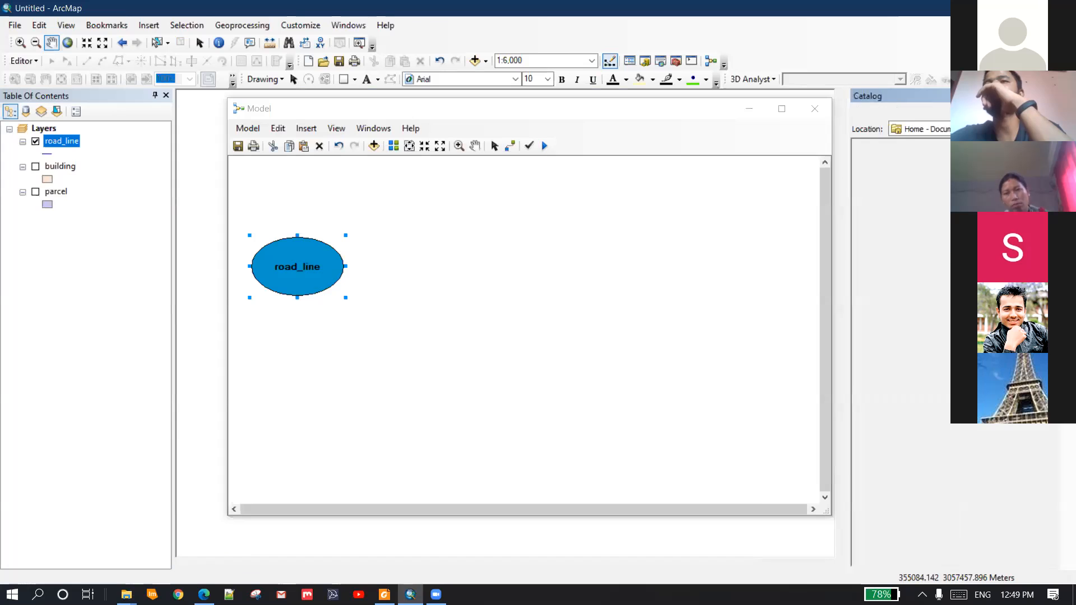
pyautogui.scroll(-3, 884, 295)
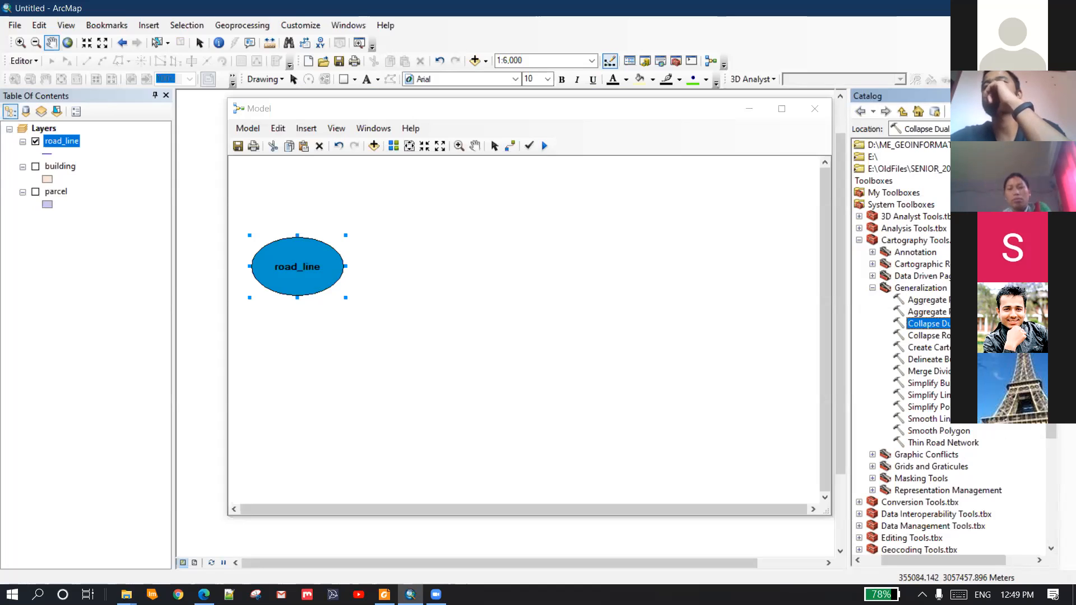
pyautogui.moveTo(927, 324); pyautogui.dragTo(470, 277)
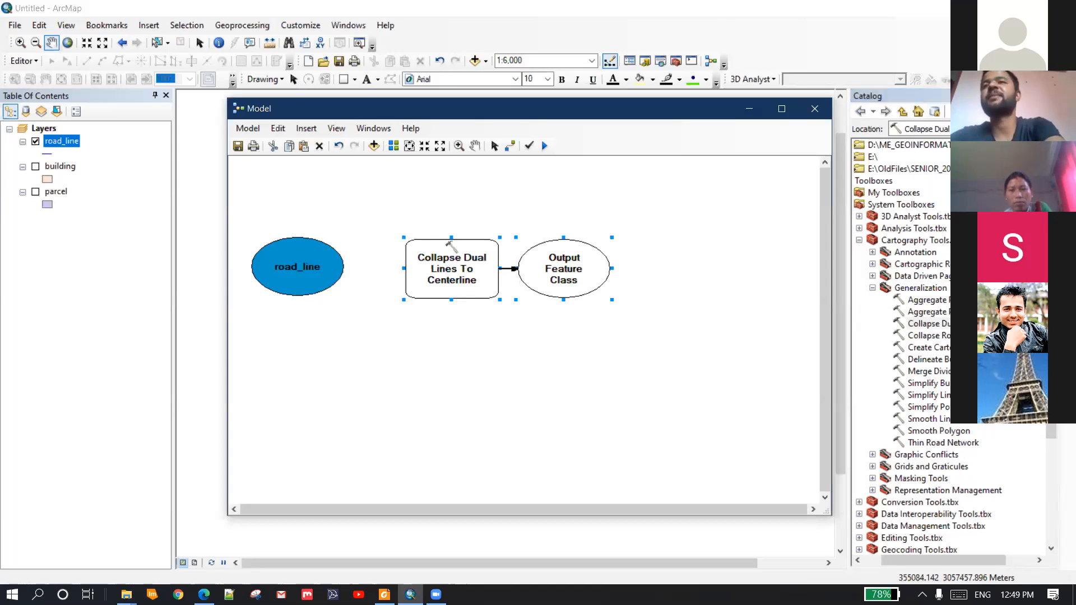
pyautogui.hotkey('ctrl', 'f')
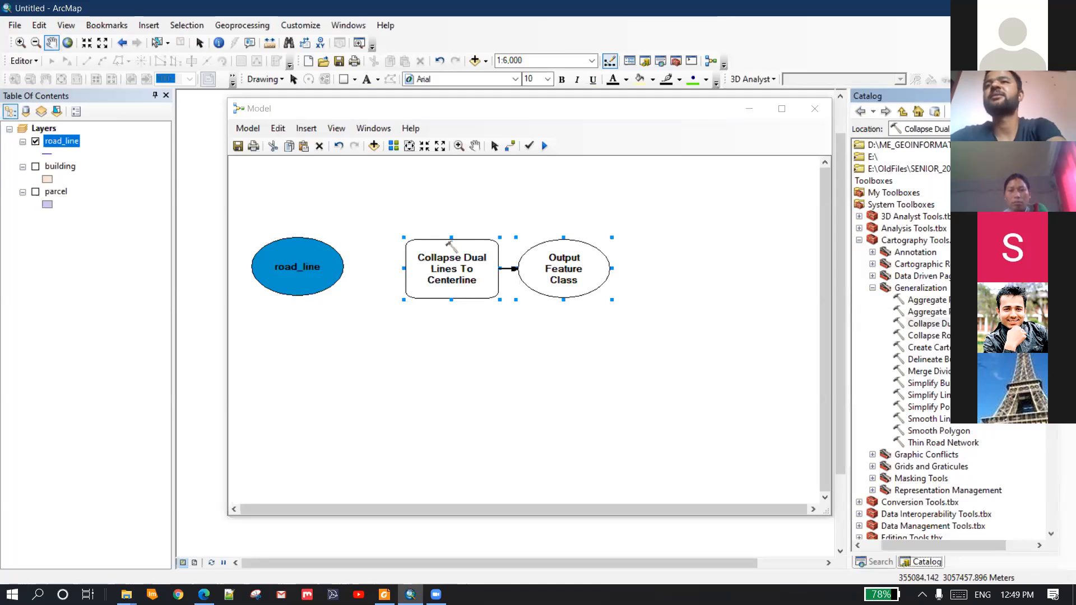
pyautogui.click(1041, 96)
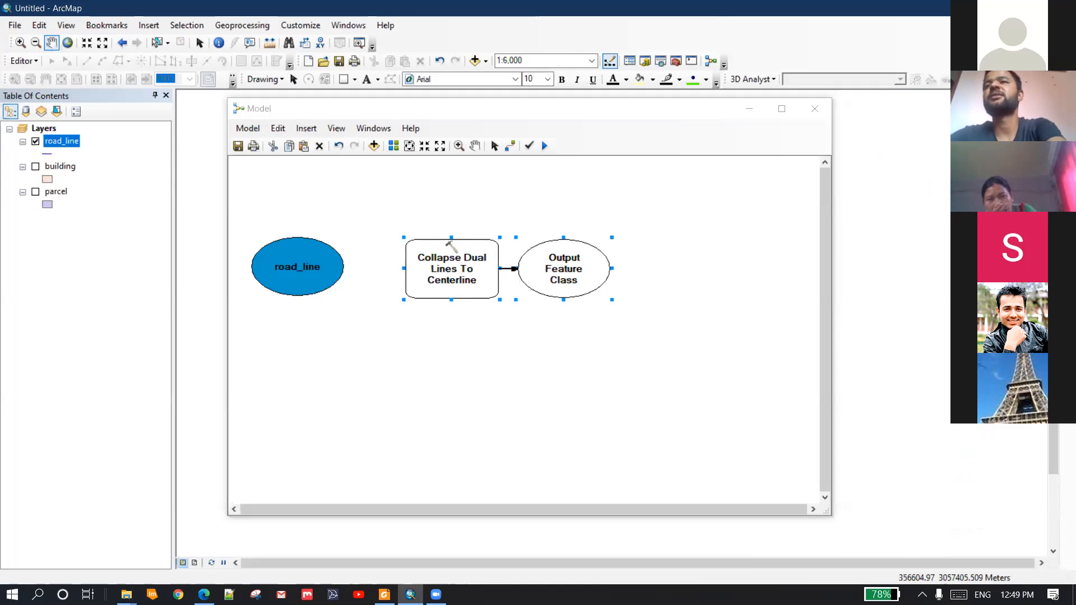
# Examine the toolsets of Data Management Tools, including Generalization, and of Cartography Tools in ArcToolbox
pyautogui.moveTo(1067, 120)
pyautogui.click(893, 199)
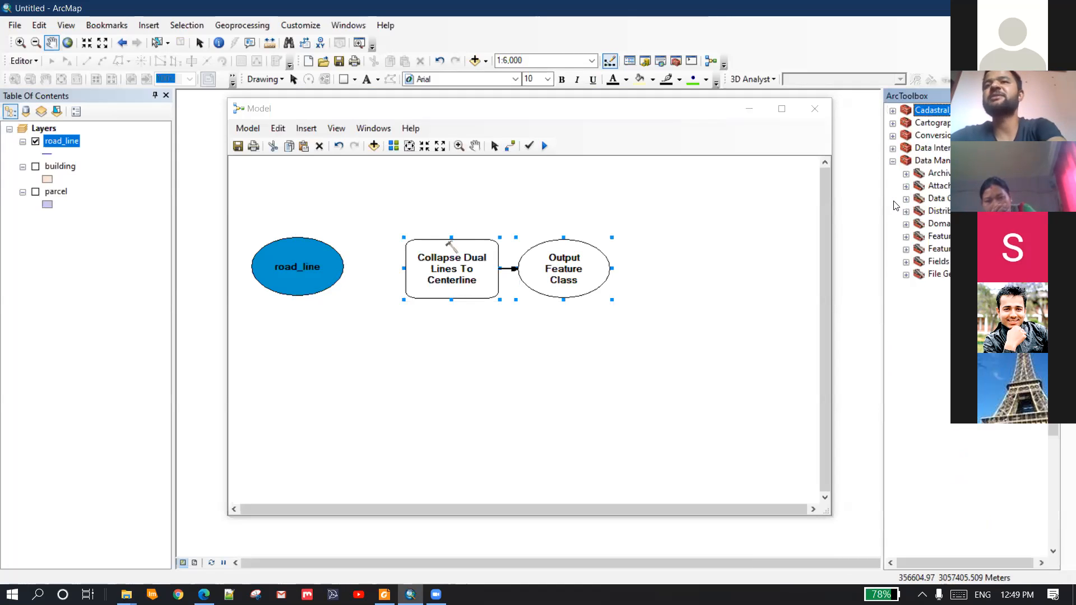
pyautogui.scroll(-3, 930, 217)
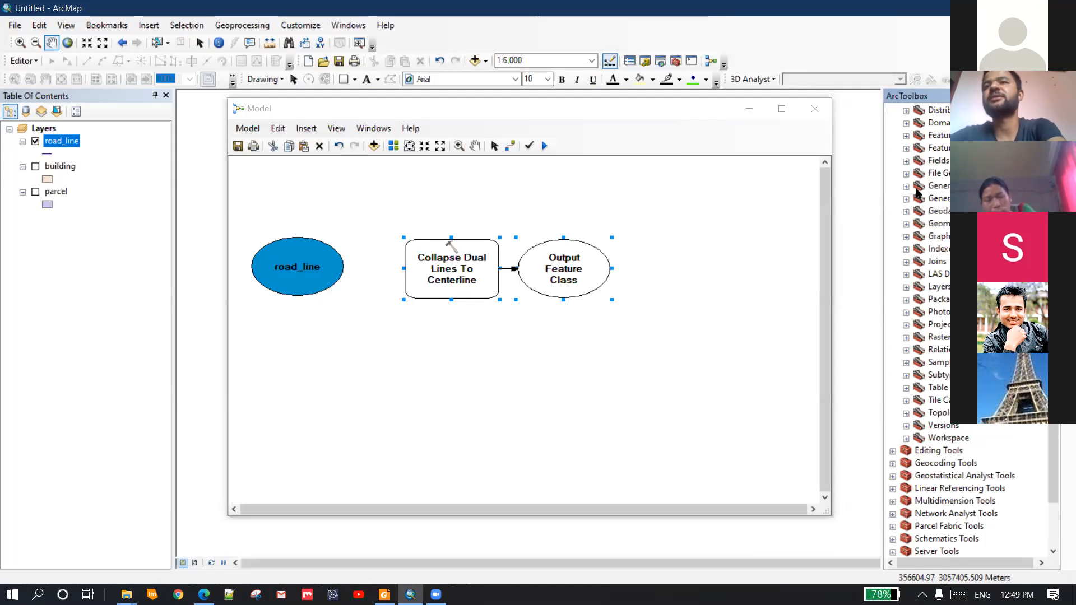
pyautogui.click(906, 200)
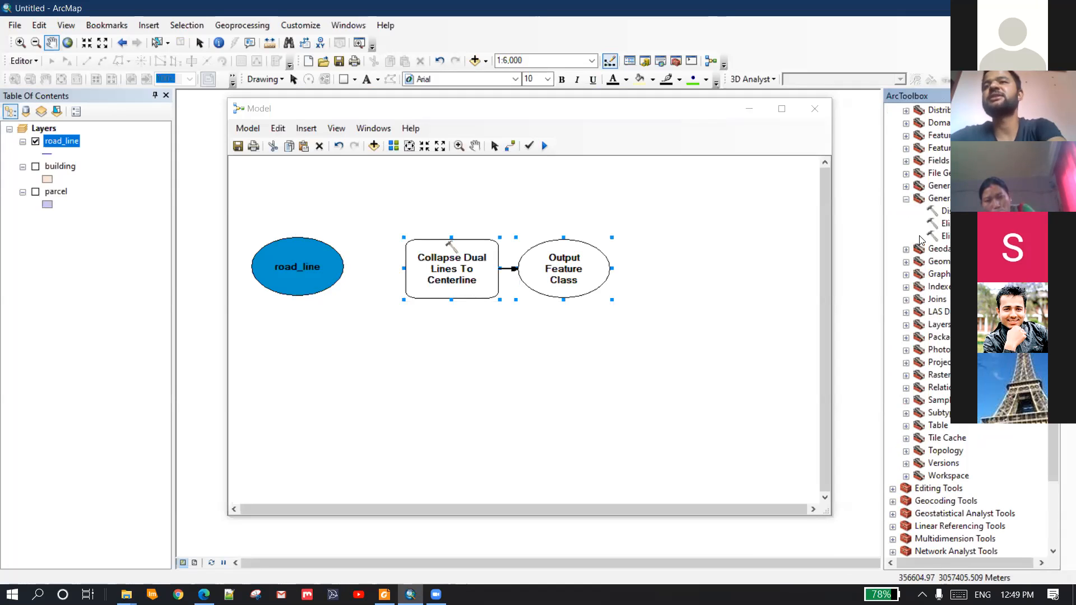
pyautogui.scroll(3, 921, 241)
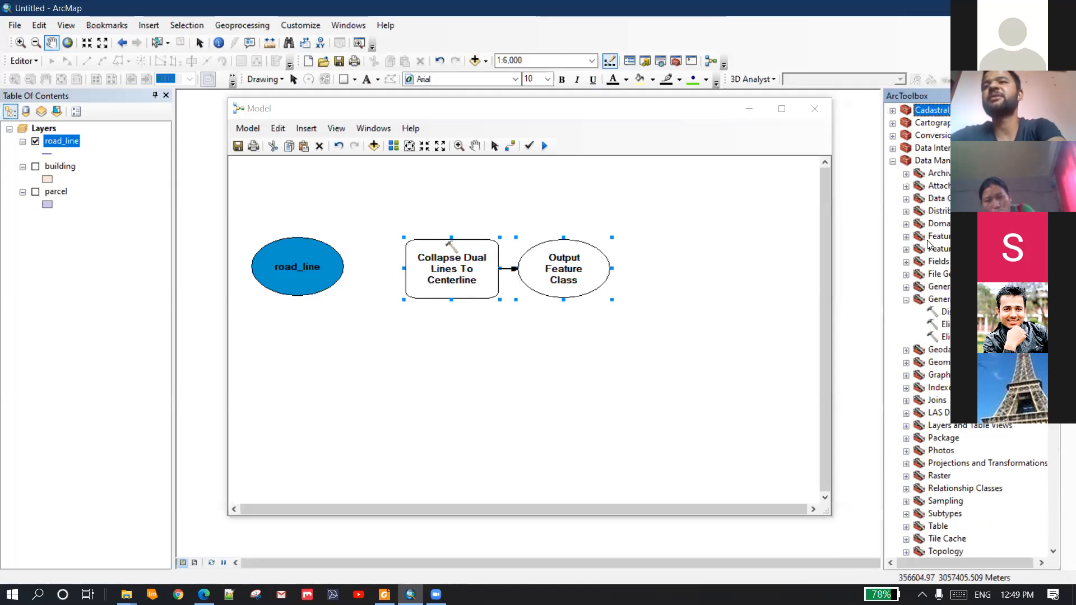
pyautogui.click(893, 124)
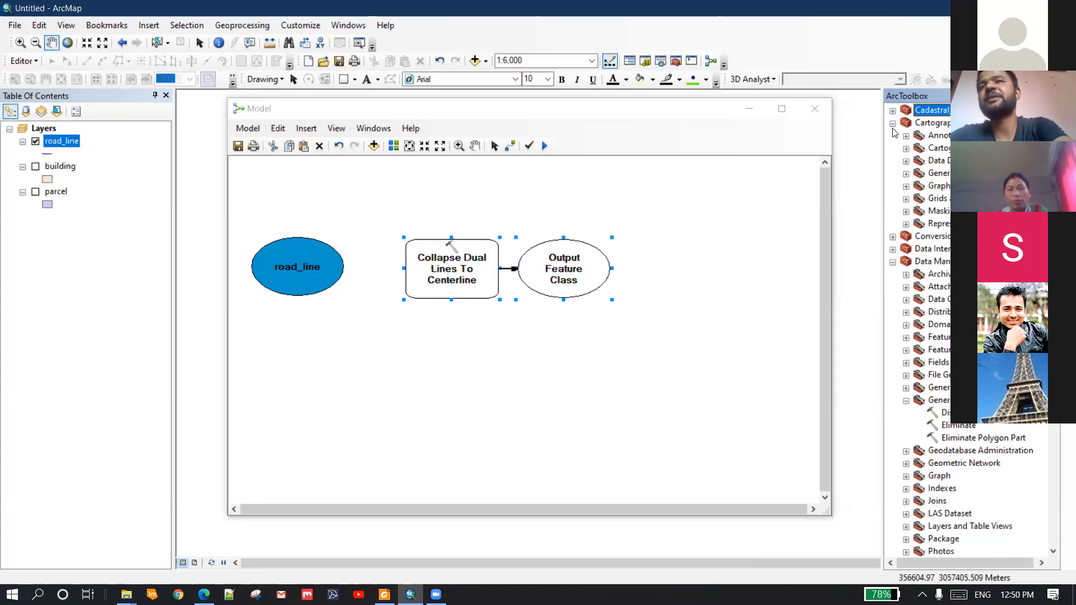
pyautogui.click(892, 124)
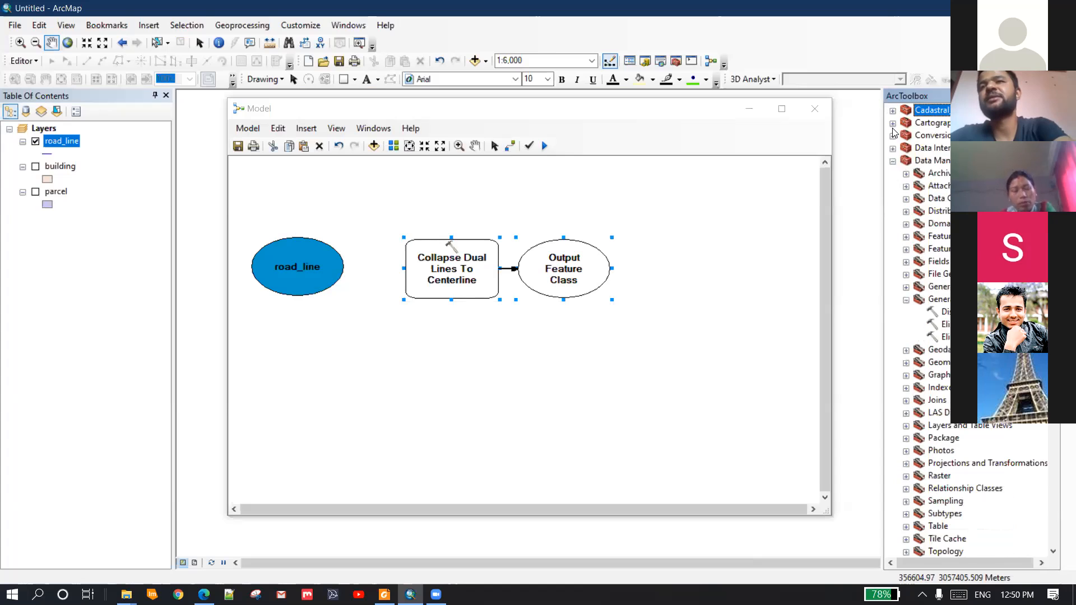
pyautogui.click(892, 161)
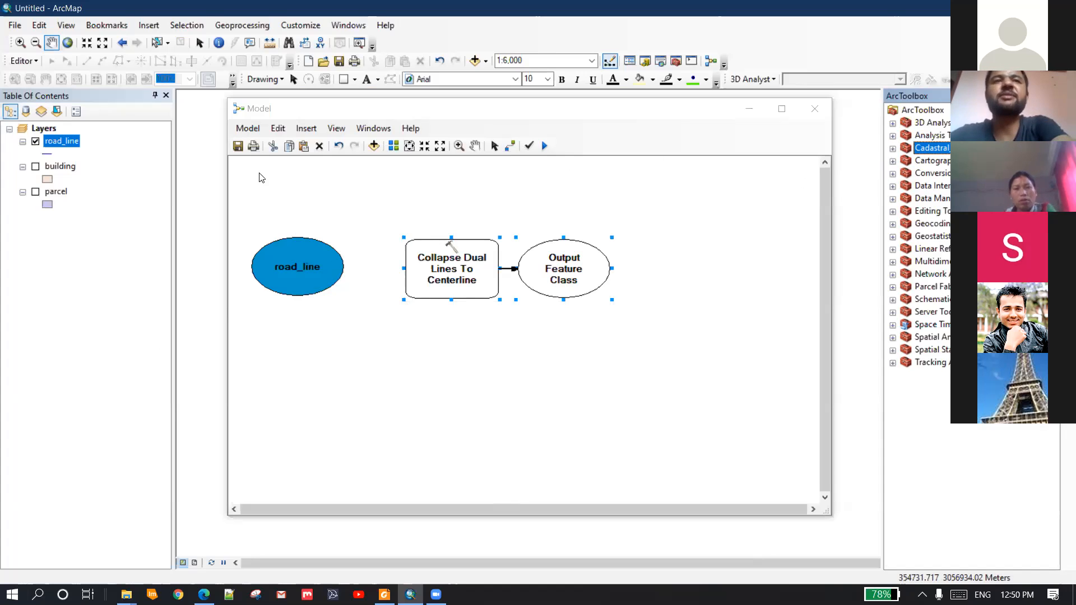
# Nudge the Collapse Dual Lines To Centerline tool into line and connect road_line to it as Input Features
pyautogui.moveTo(452, 275)
pyautogui.mouseDown()
pyautogui.moveTo(400, 273)
pyautogui.moveTo(449, 271)
pyautogui.mouseUp()
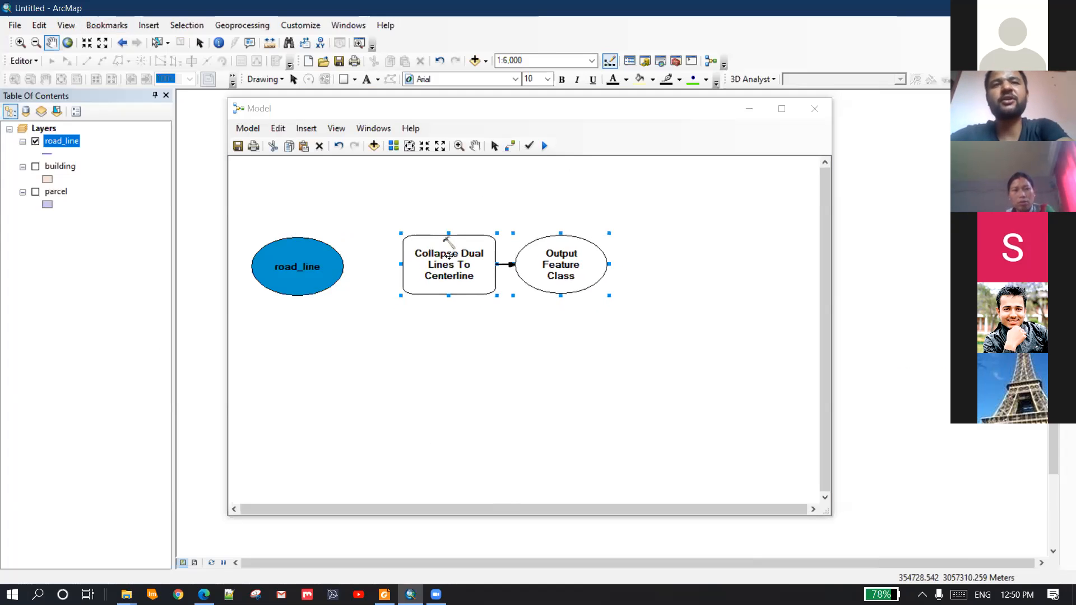
pyautogui.click(510, 147)
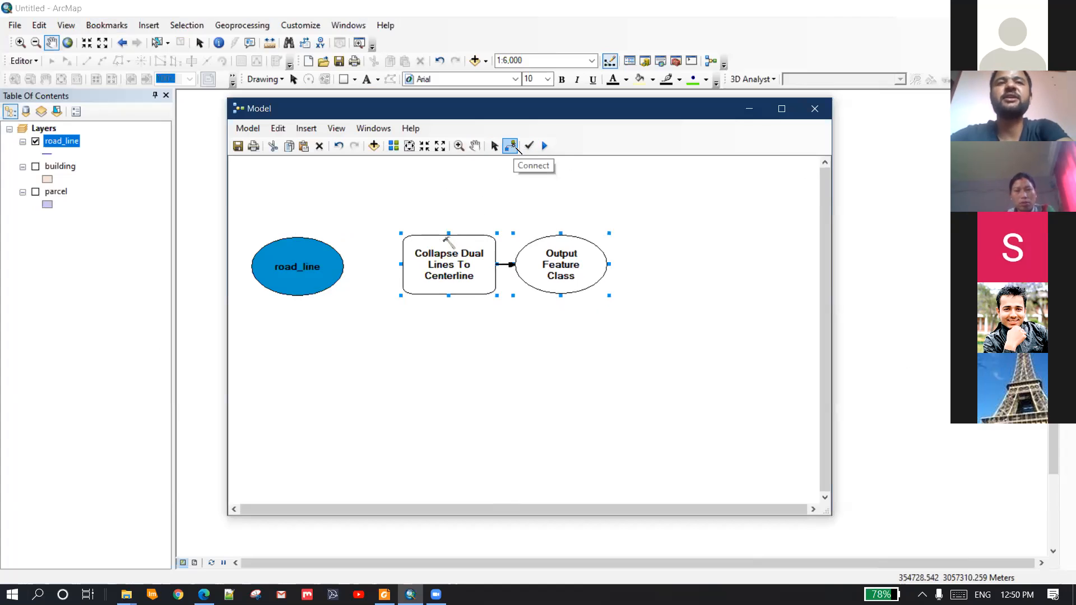
pyautogui.click(340, 271)
pyautogui.click(418, 268)
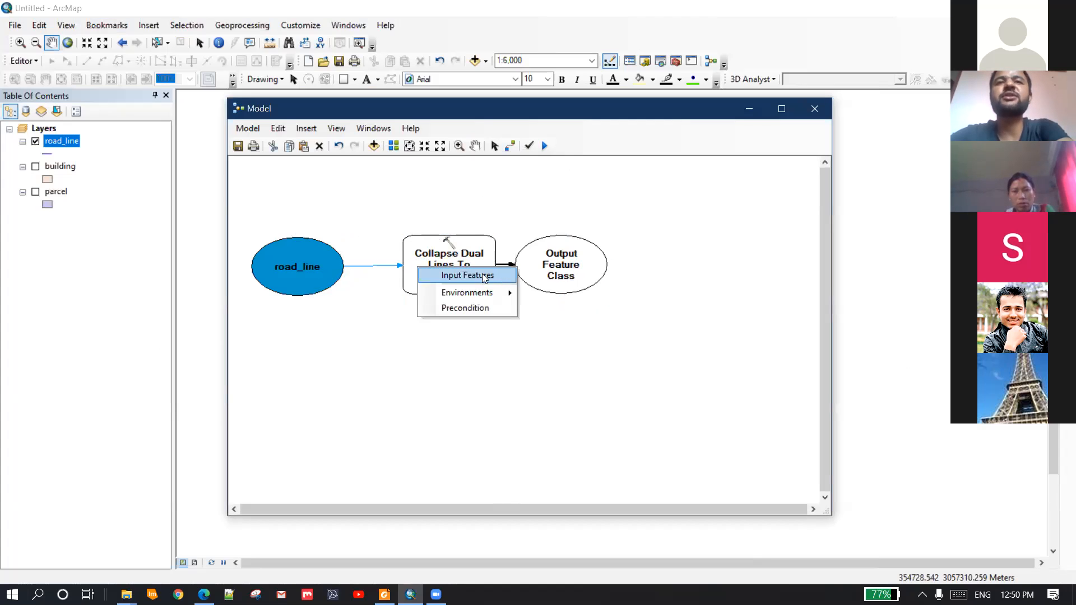
pyautogui.click(473, 276)
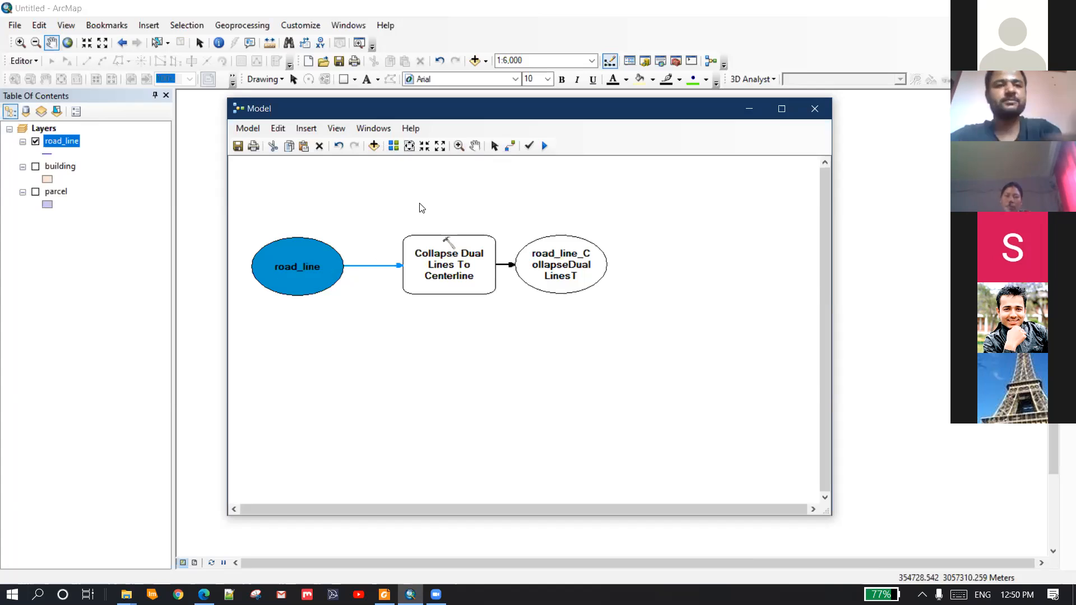
# Delete the connection between road_line and the Collapse Dual Lines To Centerline tool, and reconnect them as Input Features
pyautogui.moveTo(382, 262)
pyautogui.mouseDown()
pyautogui.moveTo(394, 291)
pyautogui.moveTo(373, 262)
pyautogui.moveTo(368, 177)
pyautogui.moveTo(376, 268)
pyautogui.mouseUp()
pyautogui.press('Delete')
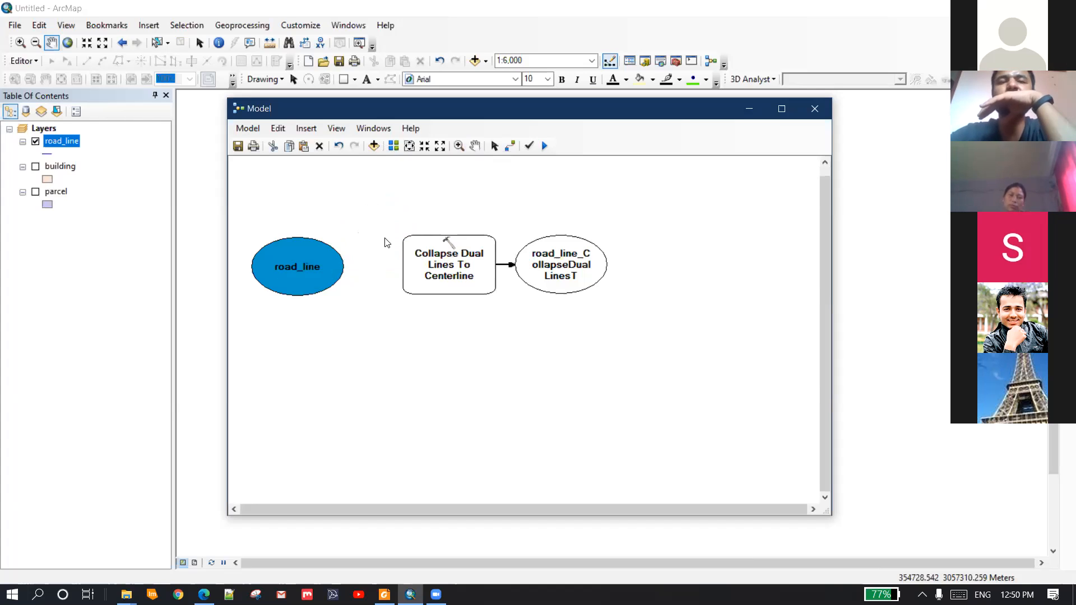
pyautogui.click(509, 146)
pyautogui.click(332, 268)
pyautogui.click(415, 267)
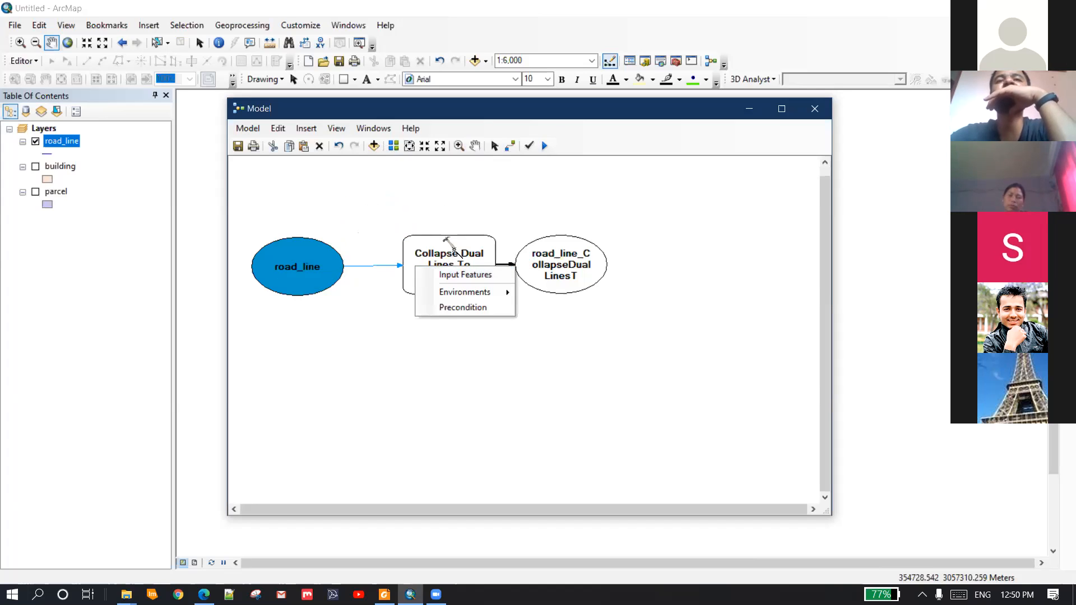
pyautogui.click(485, 273)
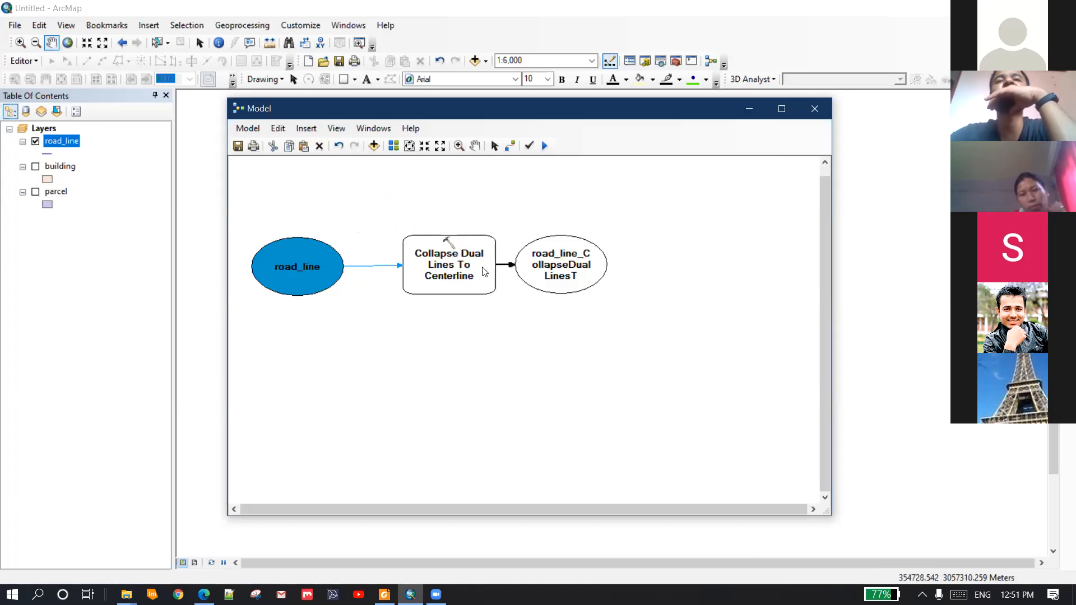
# Try to run the model, and open the location browser for the Collapse Dual Lines To Centerline output
pyautogui.click(545, 146)
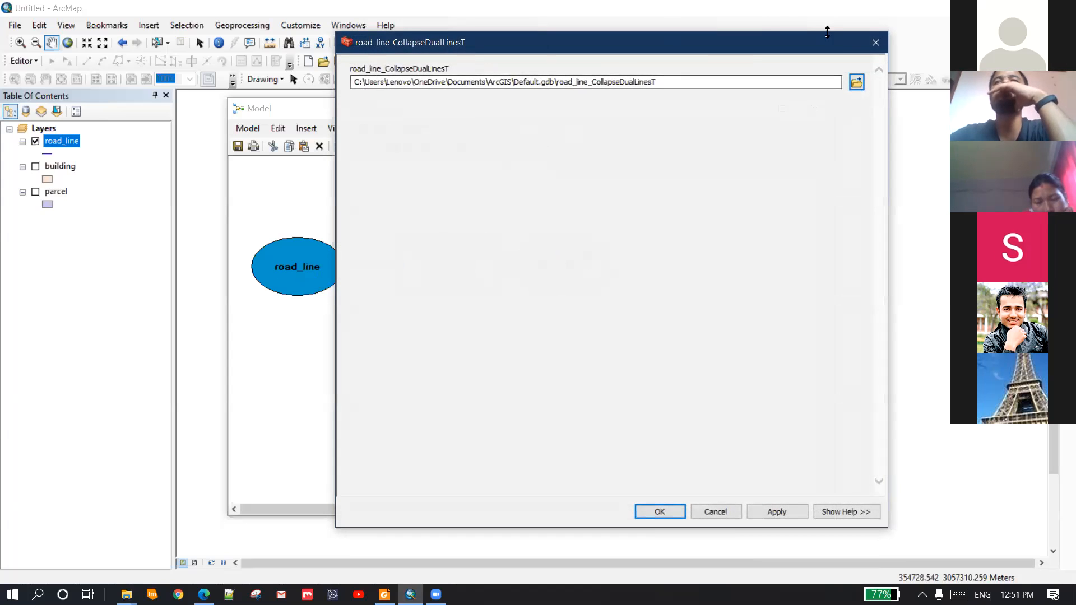
pyautogui.click(875, 42)
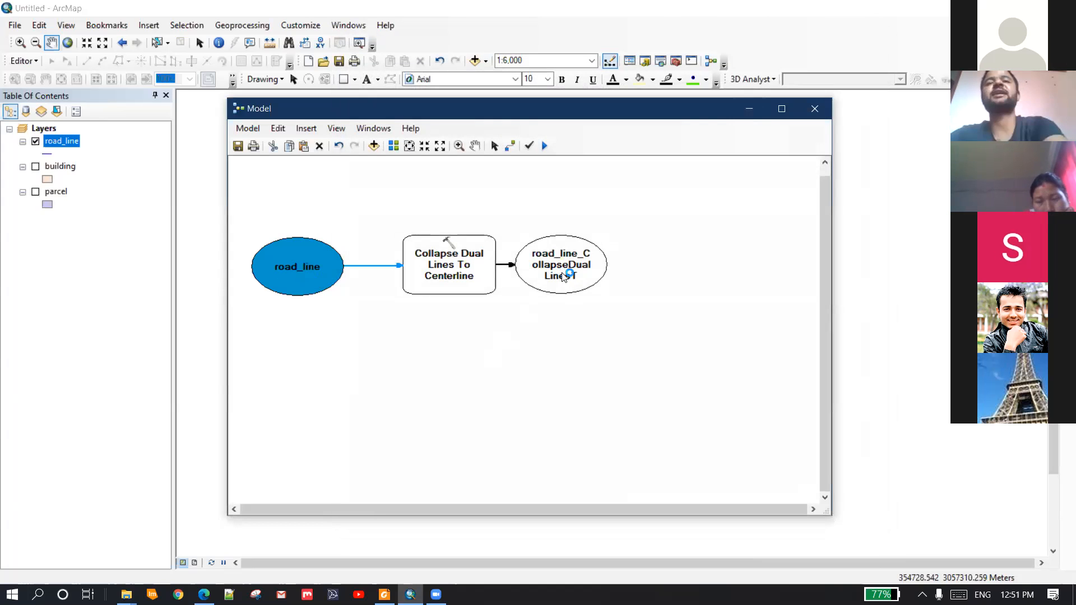
pyautogui.doubleClick(565, 275)
pyautogui.click(856, 82)
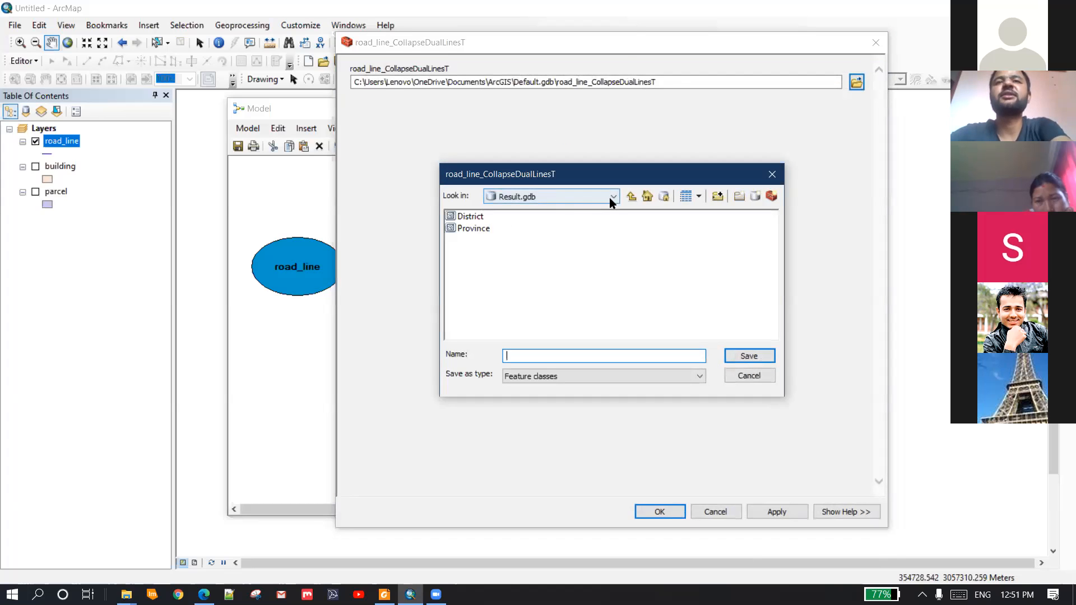
# Browse from Result.gdb to the Model_builder folder under D:\LMTC as the output location
pyautogui.click(631, 197)
pyautogui.click(600, 194)
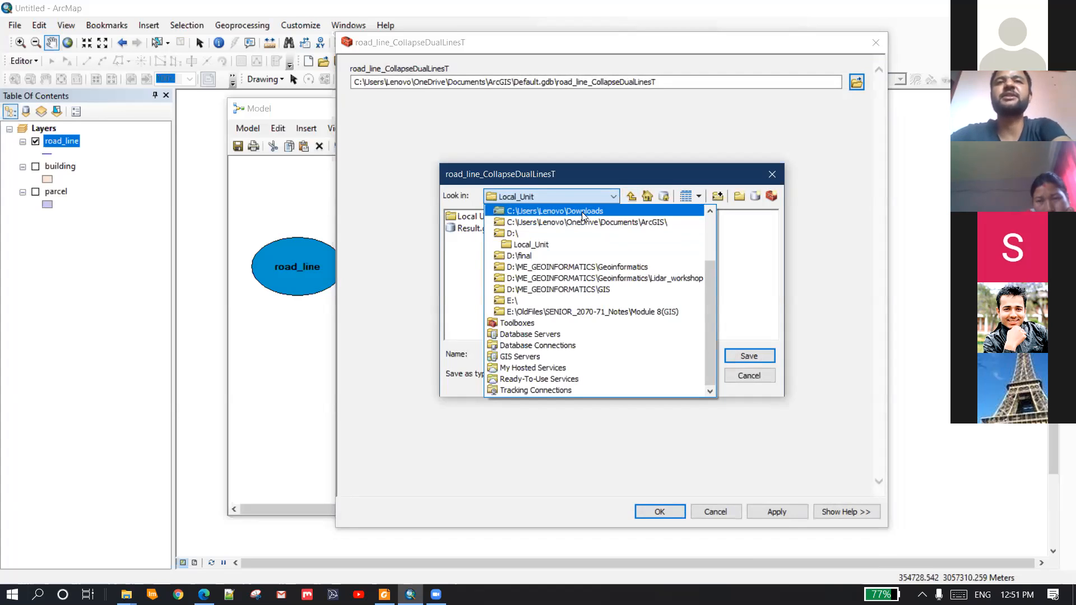
pyautogui.click(517, 257)
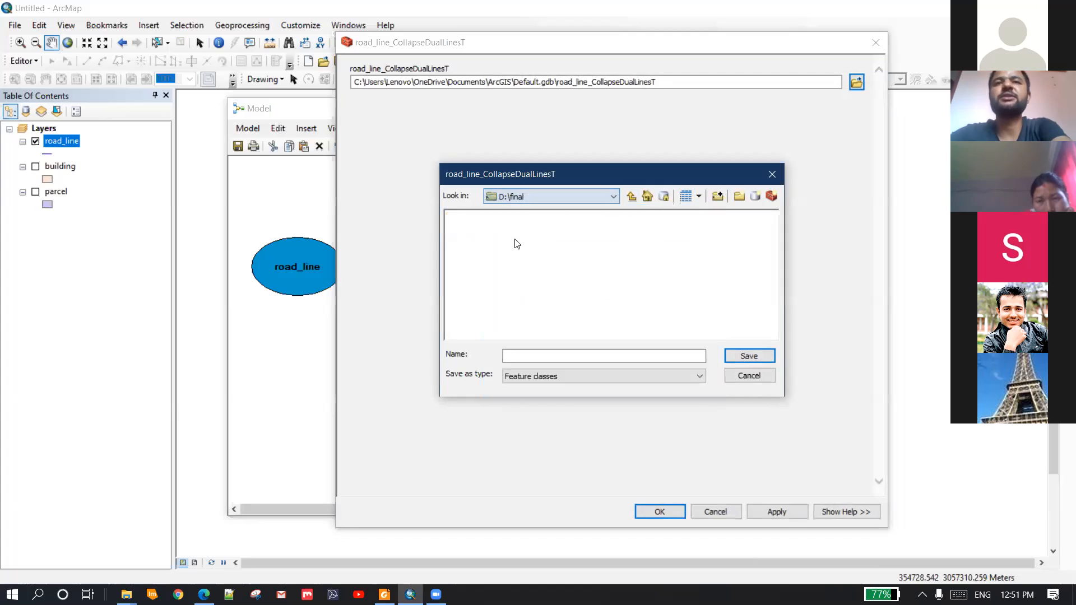
pyautogui.click(630, 196)
pyautogui.click(462, 288)
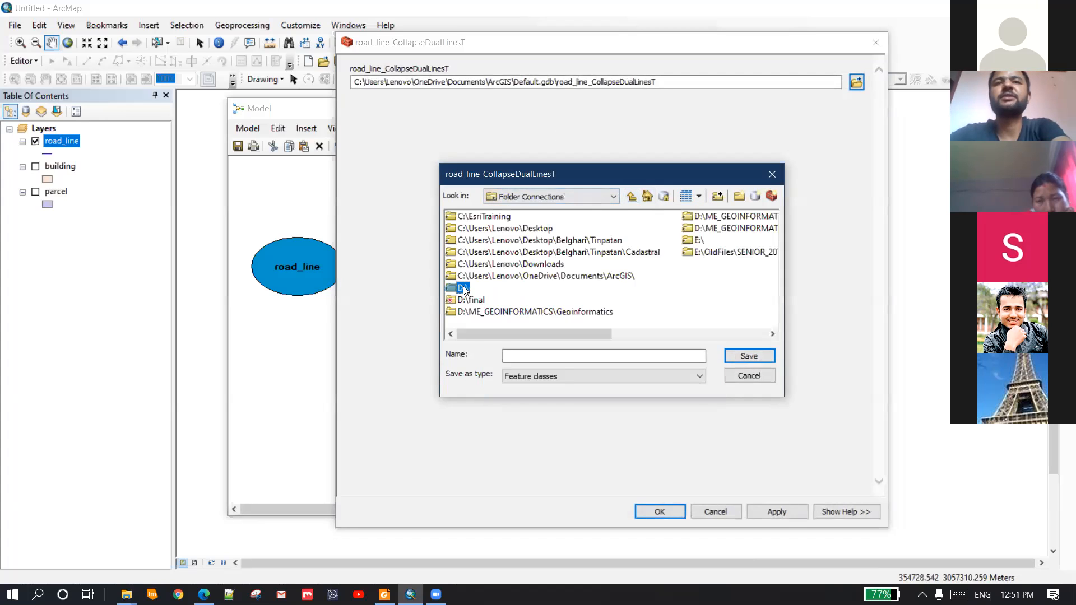
pyautogui.doubleClick(463, 288)
pyautogui.click(470, 244)
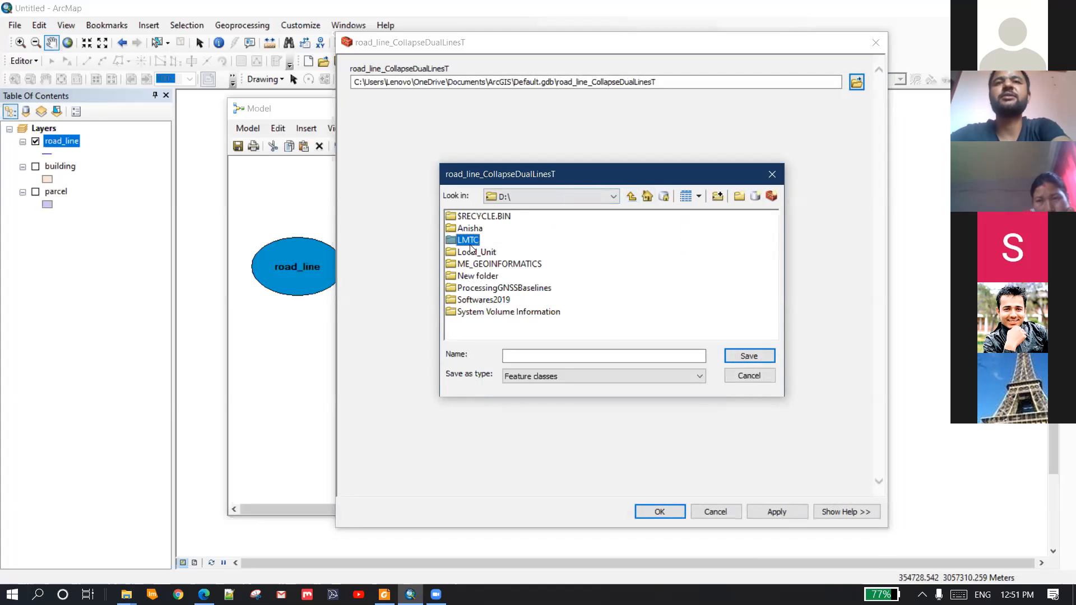
pyautogui.doubleClick(470, 241)
pyautogui.click(489, 304)
pyautogui.click(490, 301)
pyautogui.doubleClick(506, 303)
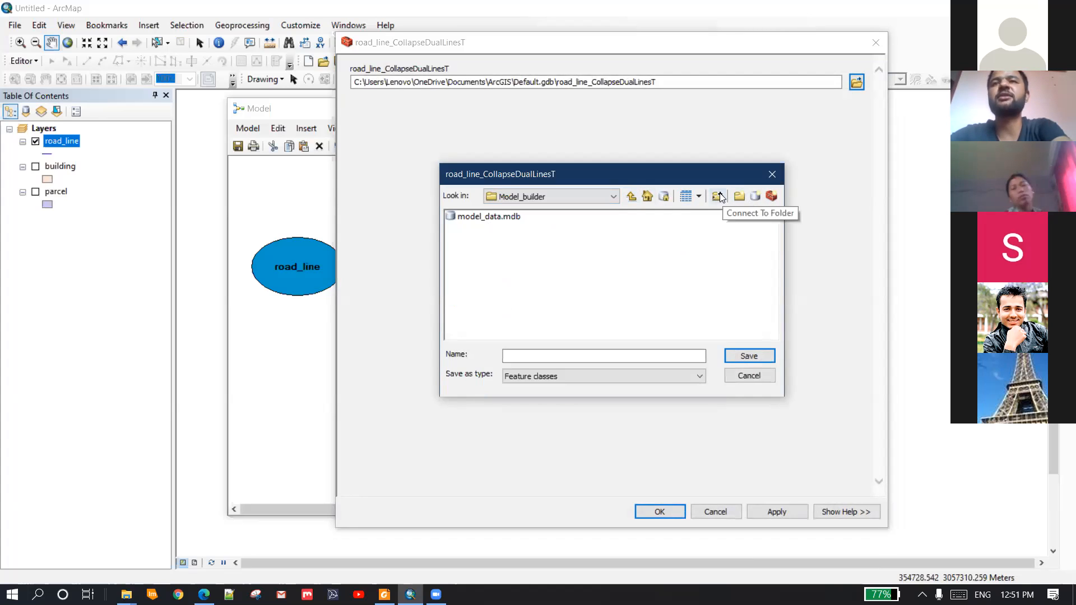
# Create a file geodatabase named output in the Model_builder folder and open it
pyautogui.click(755, 196)
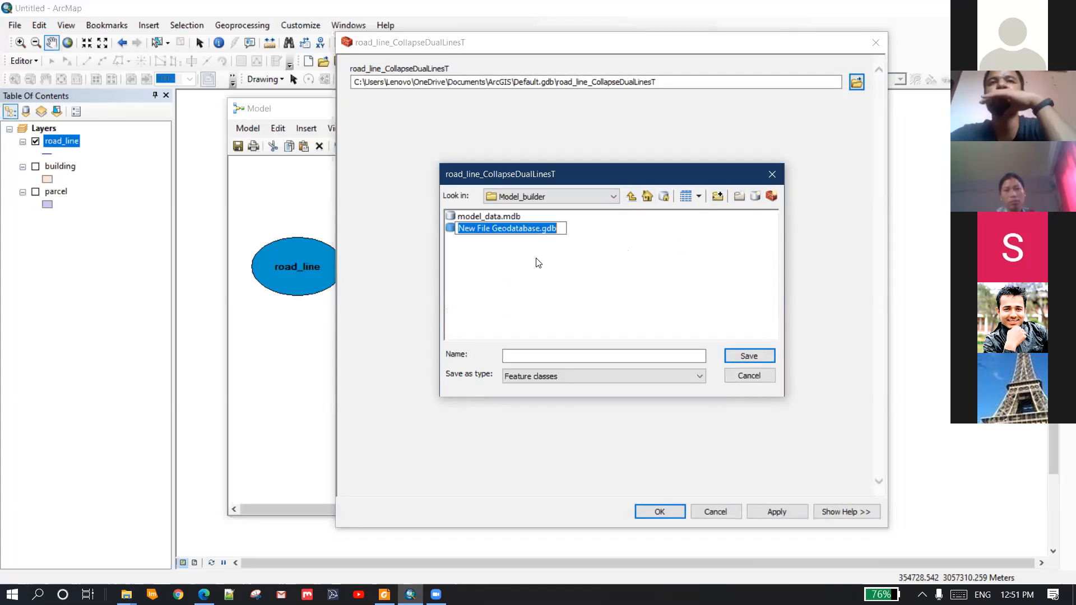
pyautogui.write('output')
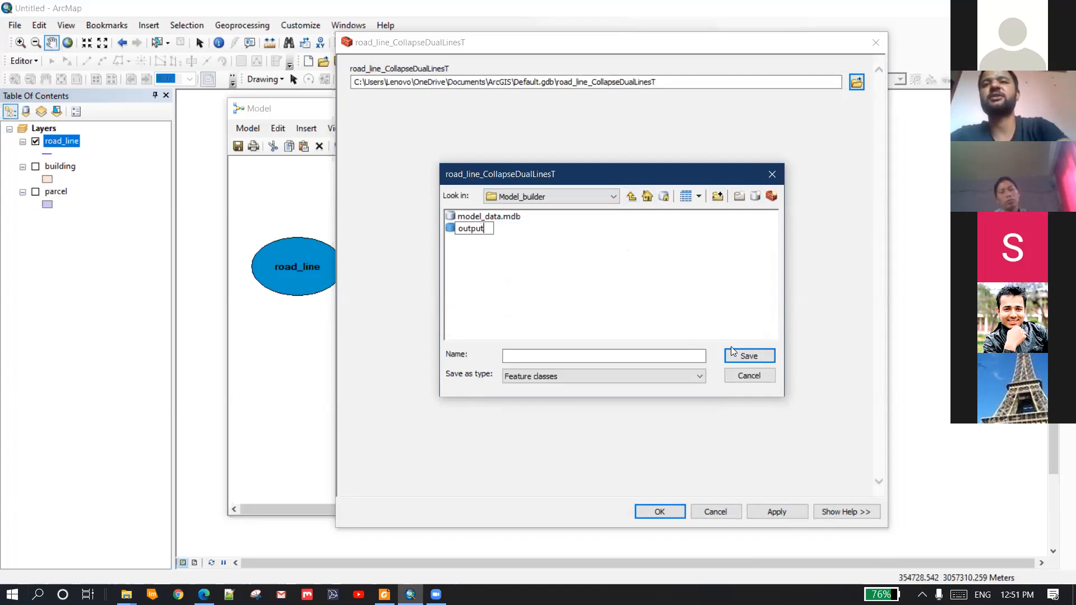
pyautogui.click(494, 253)
pyautogui.doubleClick(471, 228)
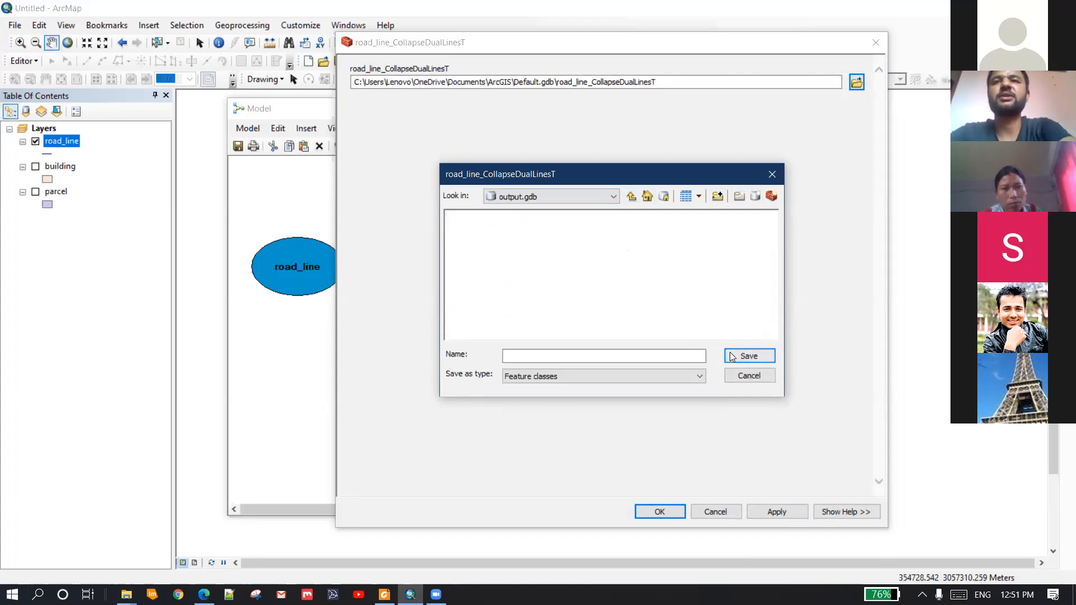
# Save the tool's output feature class as Centerline in output.gdb and accept the new path
pyautogui.click(641, 358)
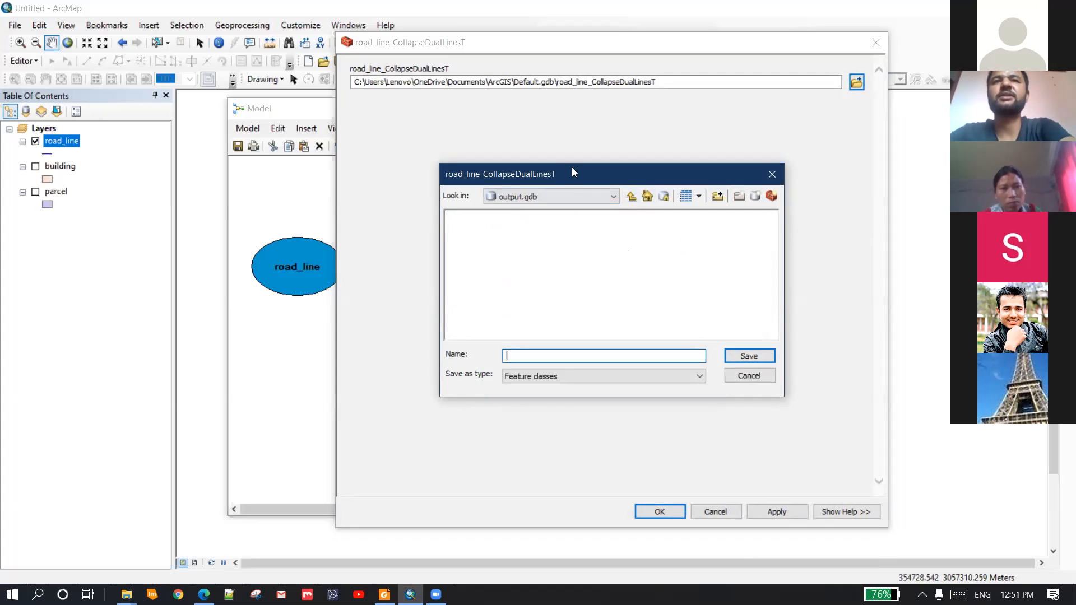
pyautogui.moveTo(571, 172); pyautogui.dragTo(634, 207)
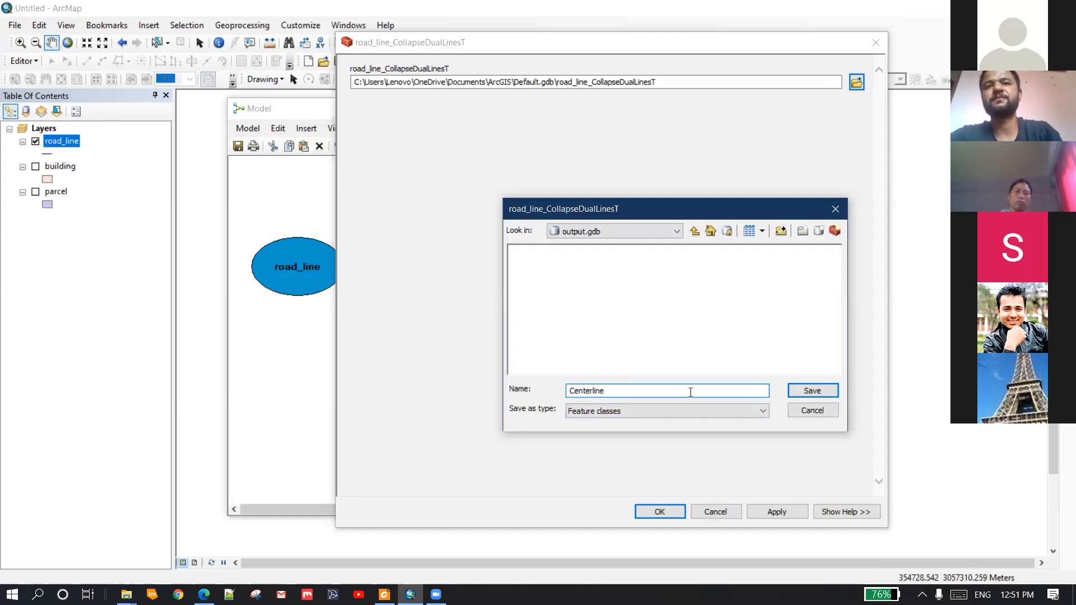
pyautogui.click(811, 390)
pyautogui.click(661, 511)
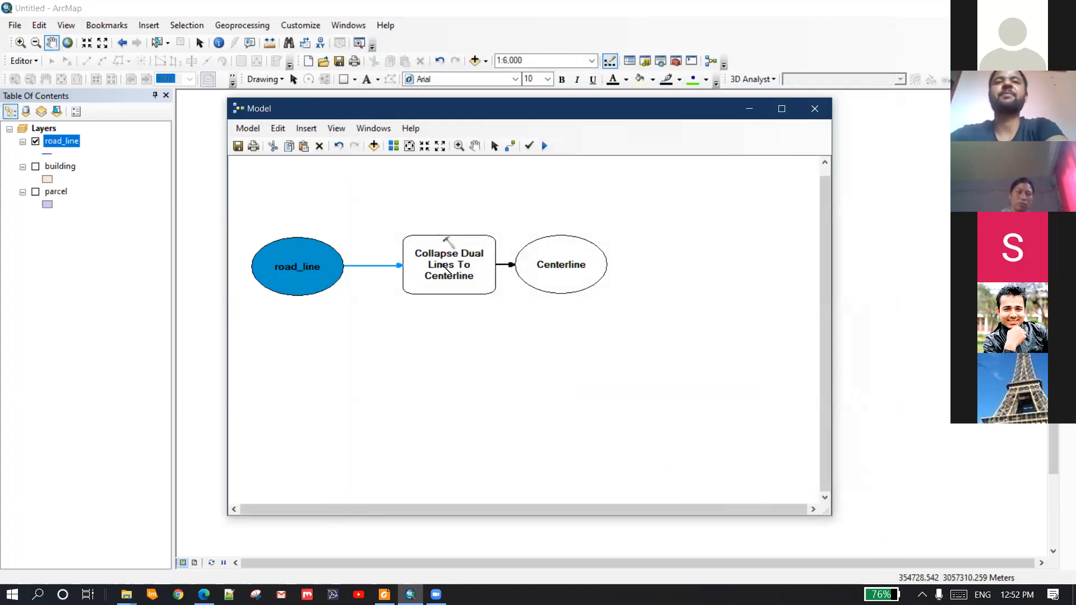
# Enable Add To Display for the Centerline output and try to run the model
pyautogui.moveTo(418, 251); pyautogui.dragTo(333, 257)
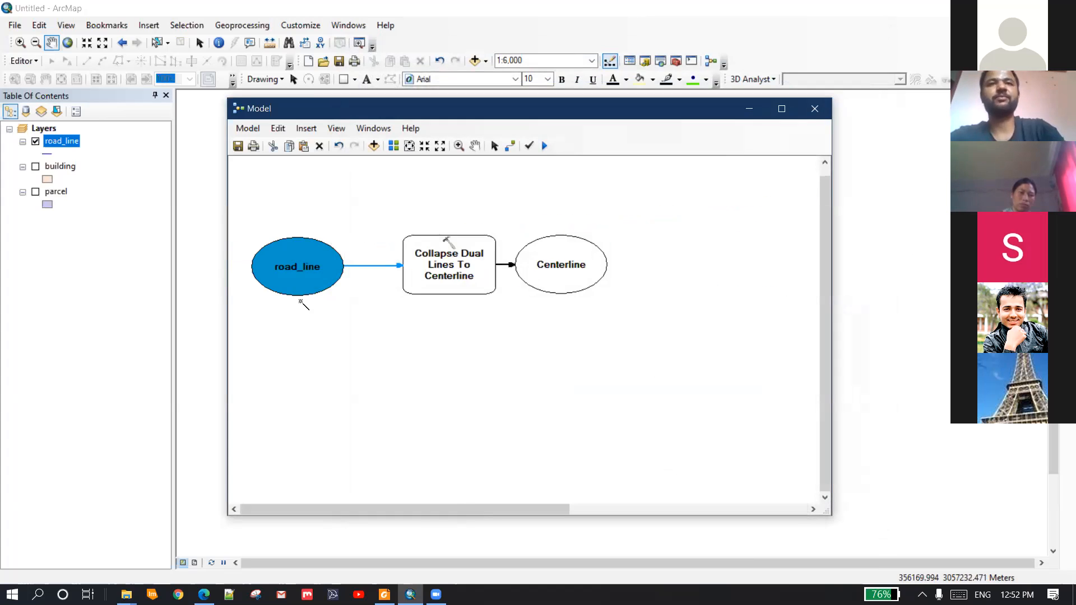
pyautogui.click(544, 146)
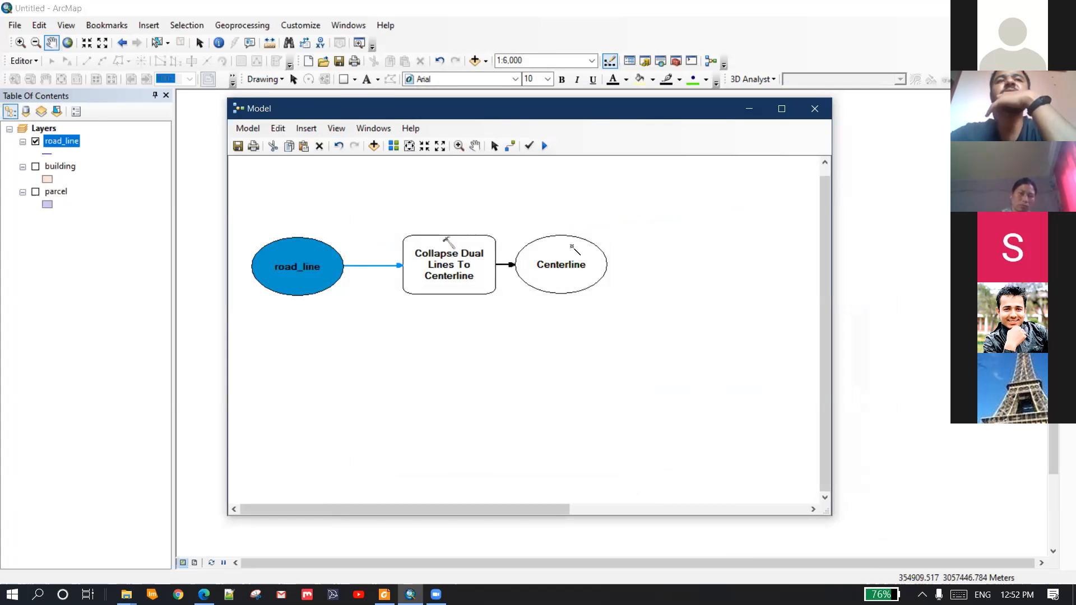
pyautogui.rightClick(657, 270)
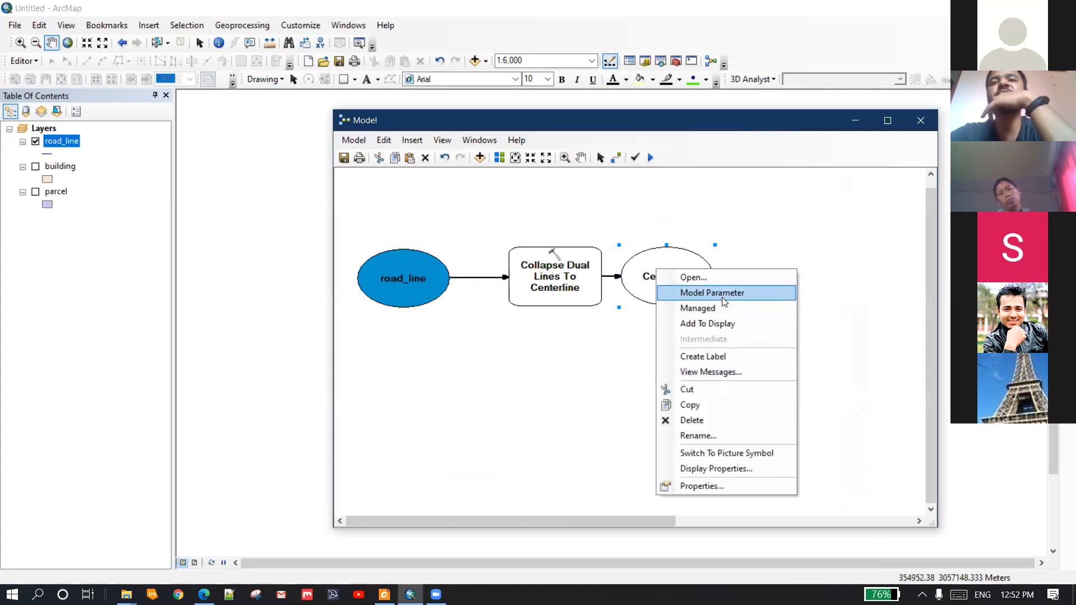
pyautogui.click(713, 324)
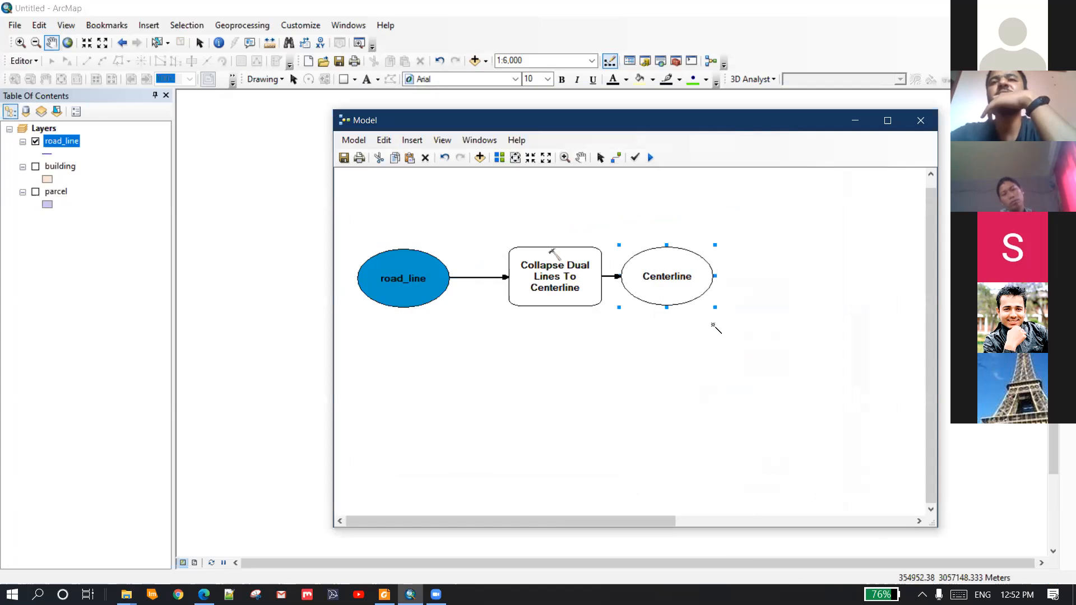
pyautogui.click(649, 159)
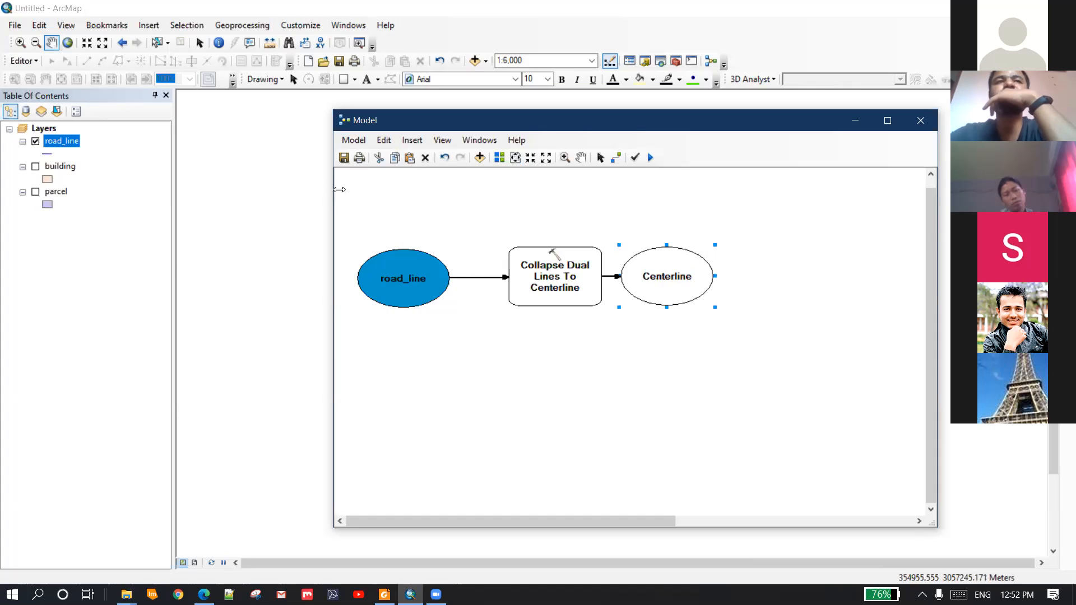
# Minimize the model and inspect the map, temporarily showing the building and parcel layers
pyautogui.click(855, 120)
pyautogui.scroll(1, 470, 266)
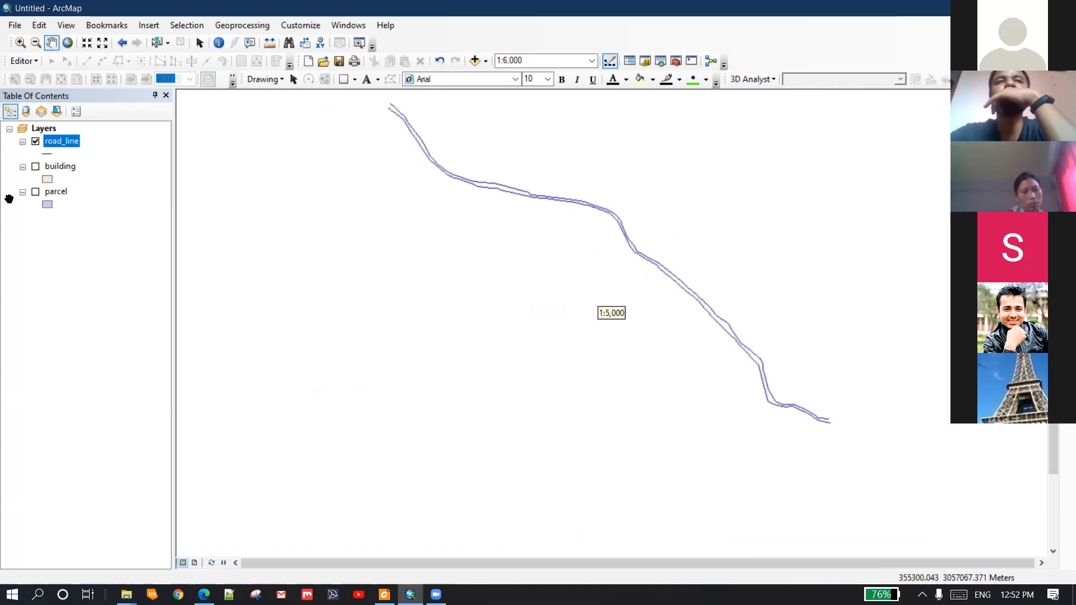
pyautogui.click(35, 166)
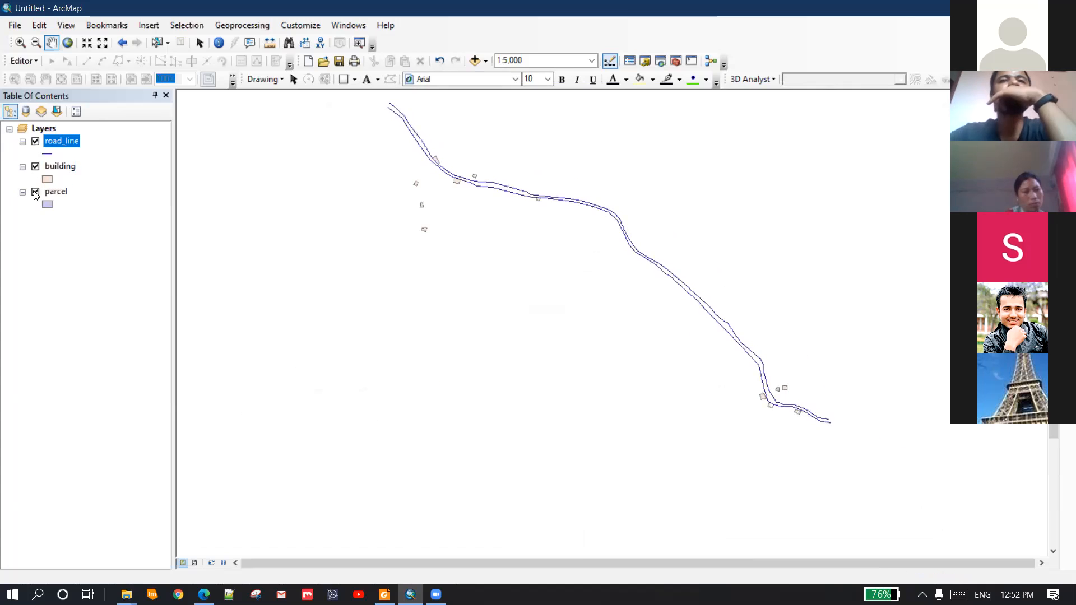
pyautogui.click(36, 192)
pyautogui.click(36, 191)
pyautogui.click(35, 166)
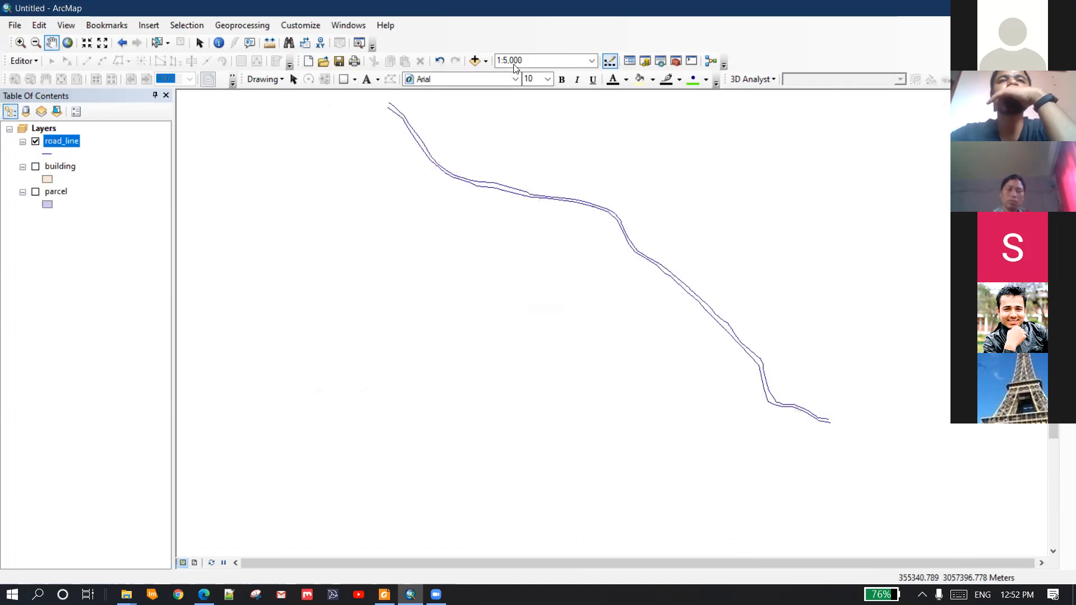
# Check output.gdb in the Model_builder folder for the model's result through Add Data, without adding anything
pyautogui.click(475, 60)
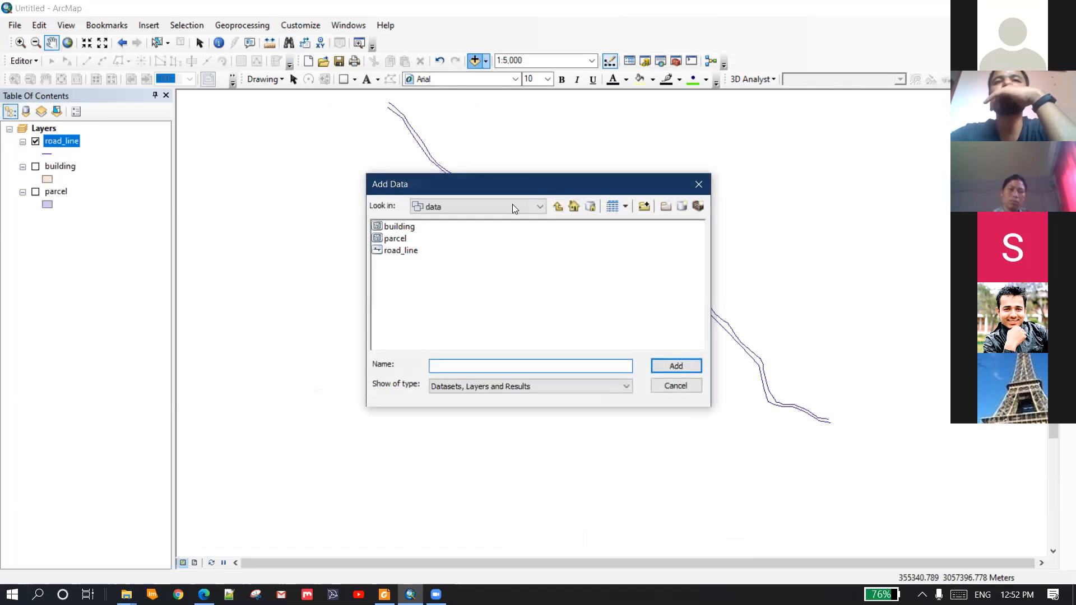
pyautogui.click(649, 205)
pyautogui.scroll(-1, 632, 265)
pyautogui.click(644, 189)
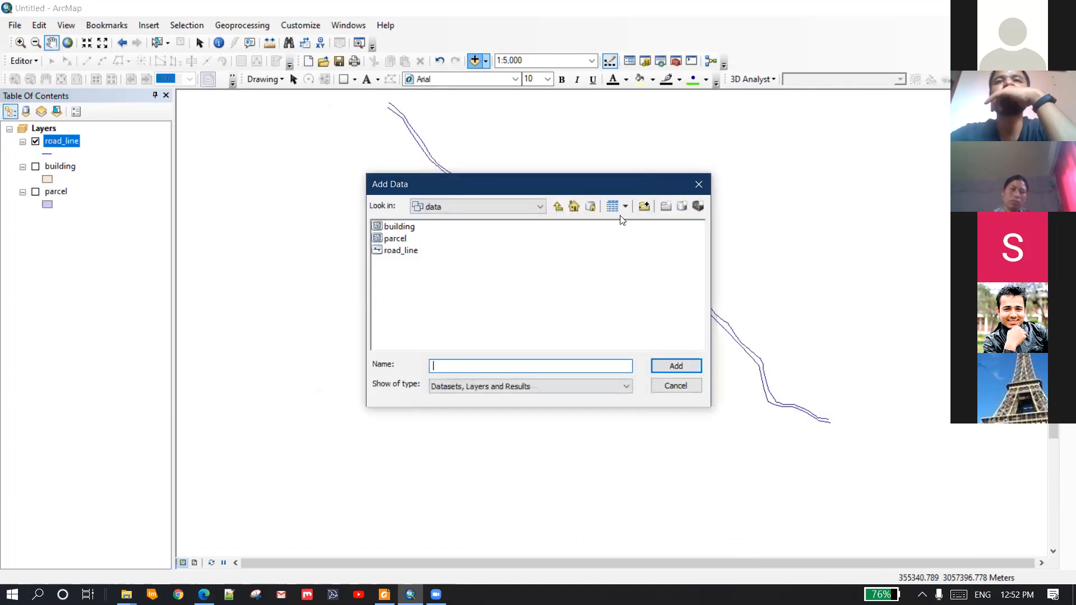
pyautogui.click(540, 205)
pyautogui.click(465, 232)
pyautogui.doubleClick(431, 306)
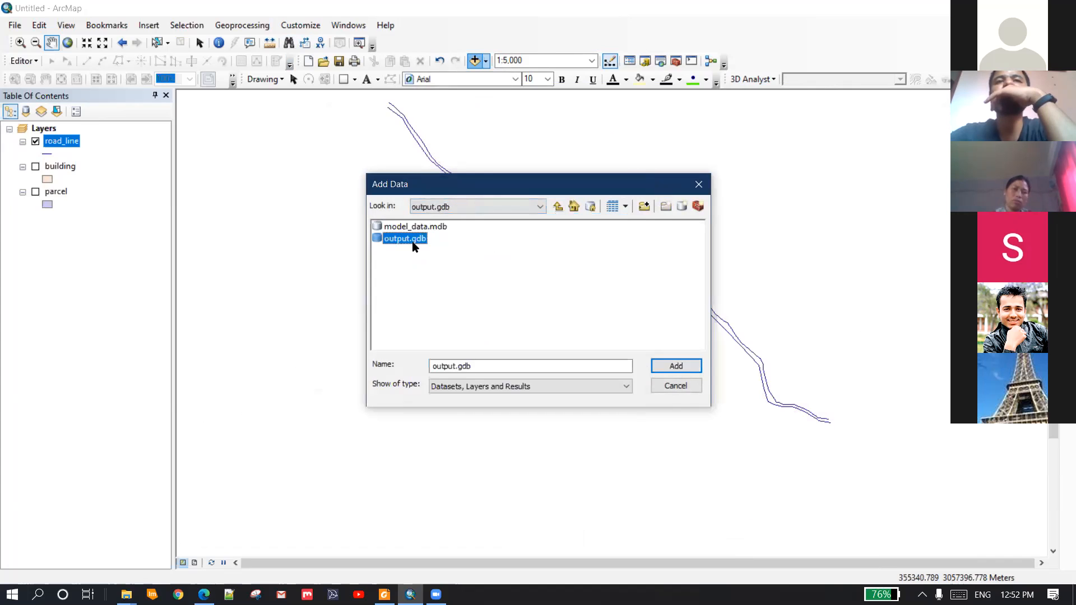
pyautogui.click(699, 186)
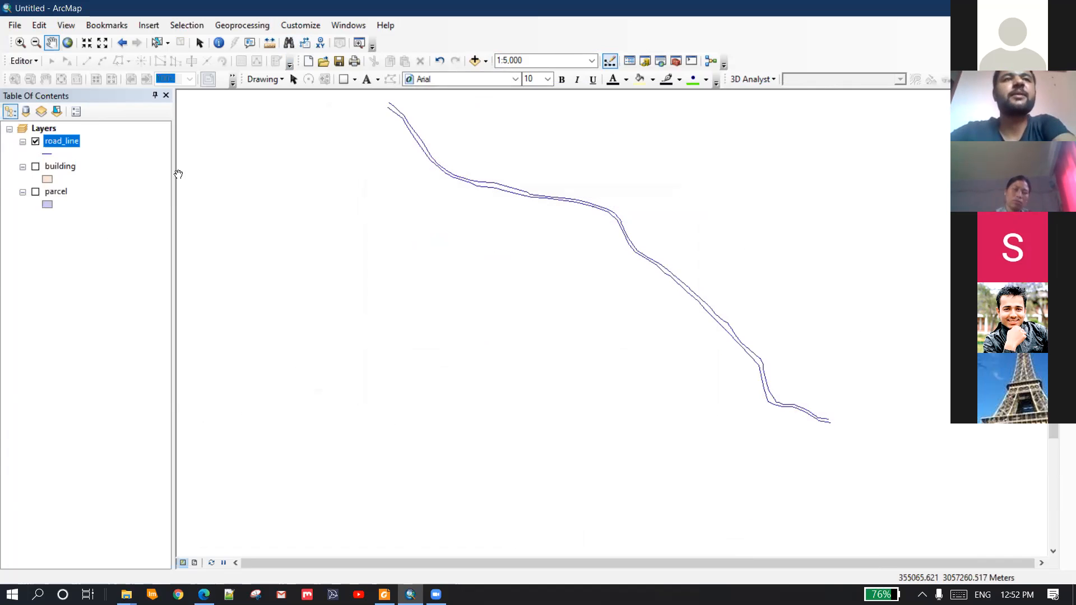
pyautogui.moveTo(538, 150); pyautogui.dragTo(519, 212)
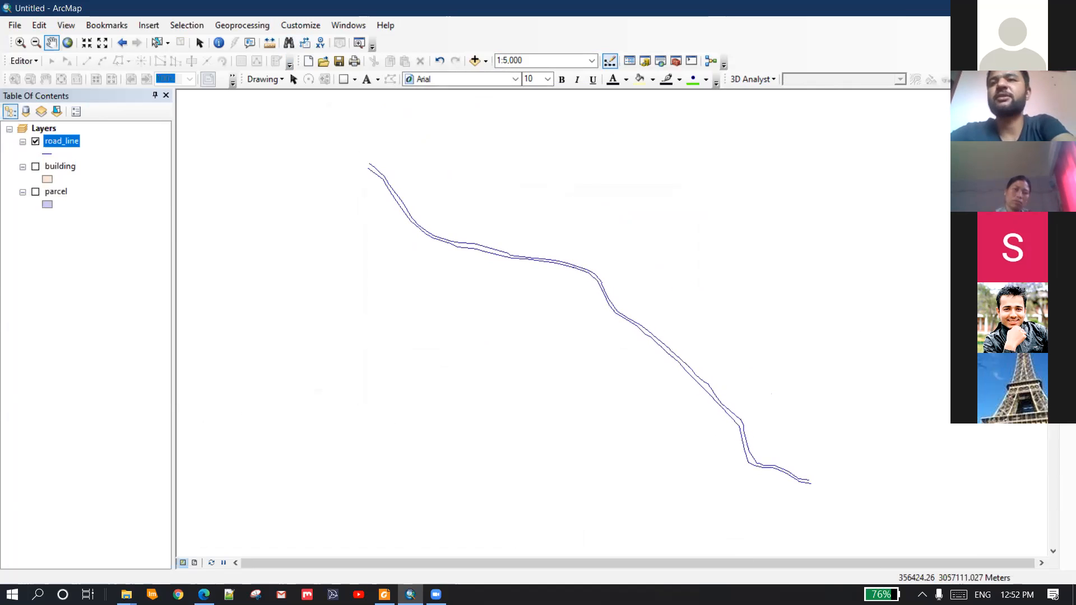
pyautogui.rightClick(66, 148)
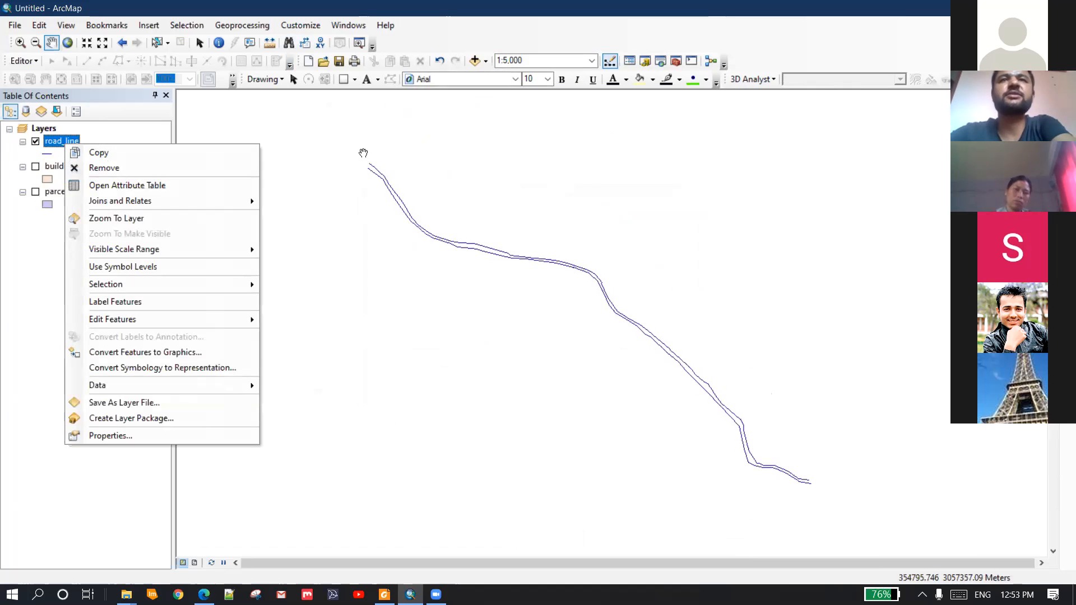
pyautogui.press('Escape')
pyautogui.click(24, 61)
pyautogui.click(52, 76)
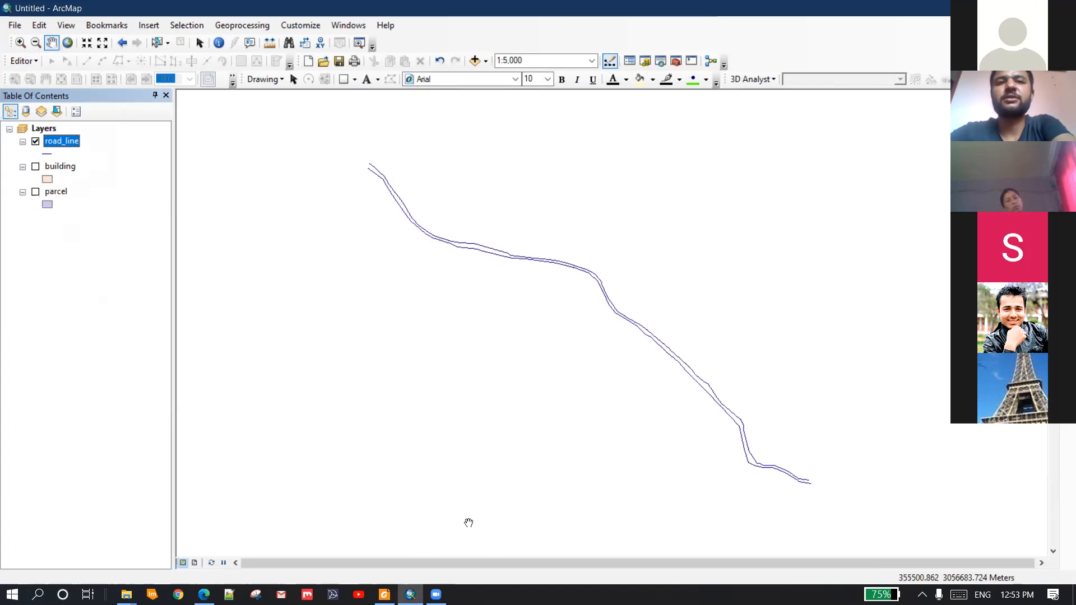
# Start a new model with road_line and place the Collapse Dual Lines To Centerline tool beside it
pyautogui.click(710, 61)
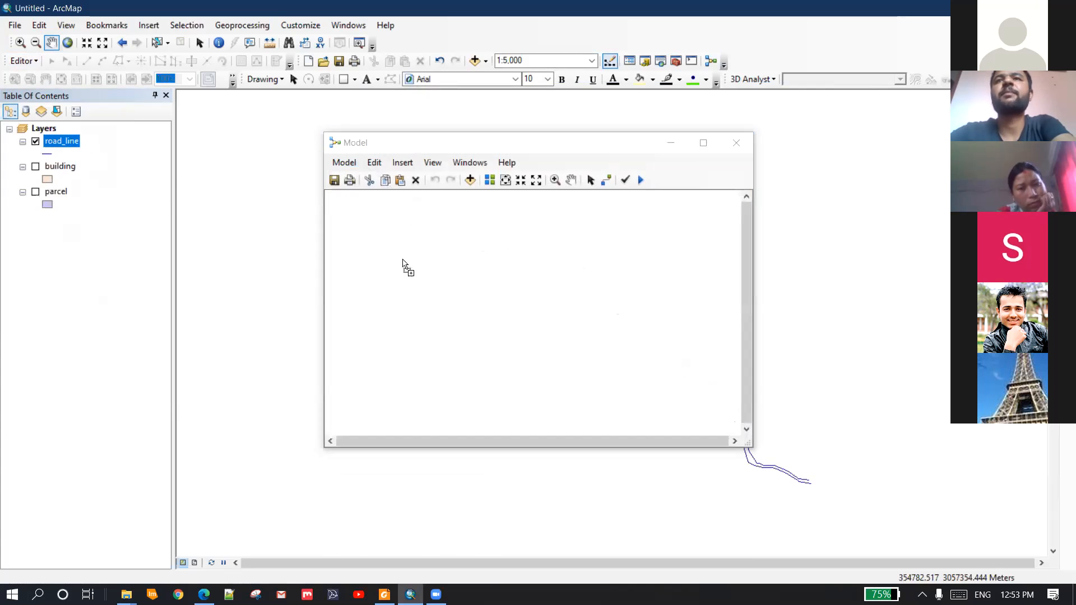
pyautogui.moveTo(402, 261); pyautogui.dragTo(404, 262)
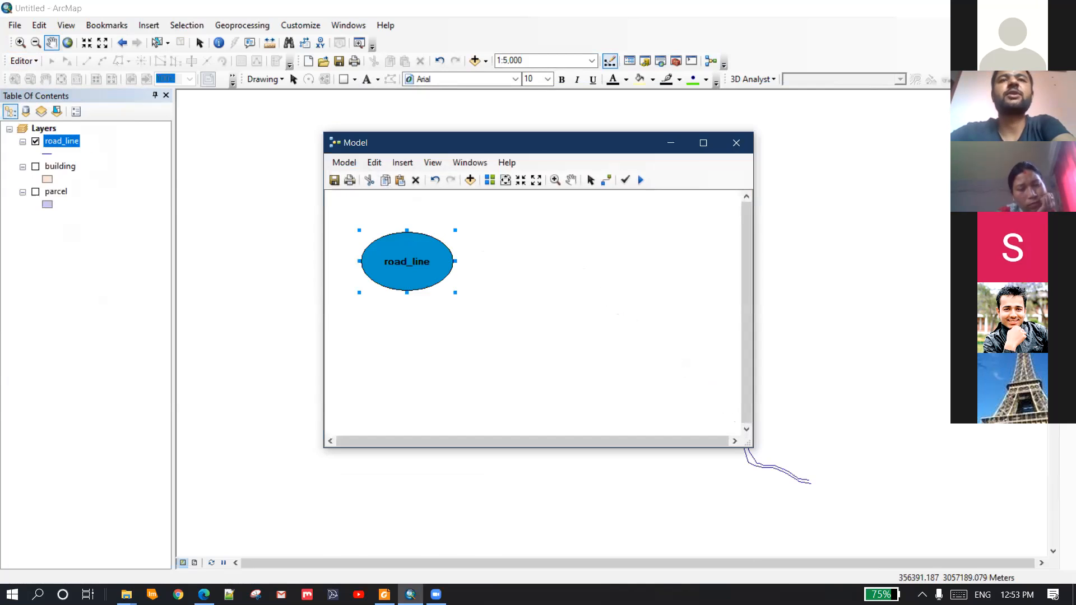
pyautogui.click(1066, 152)
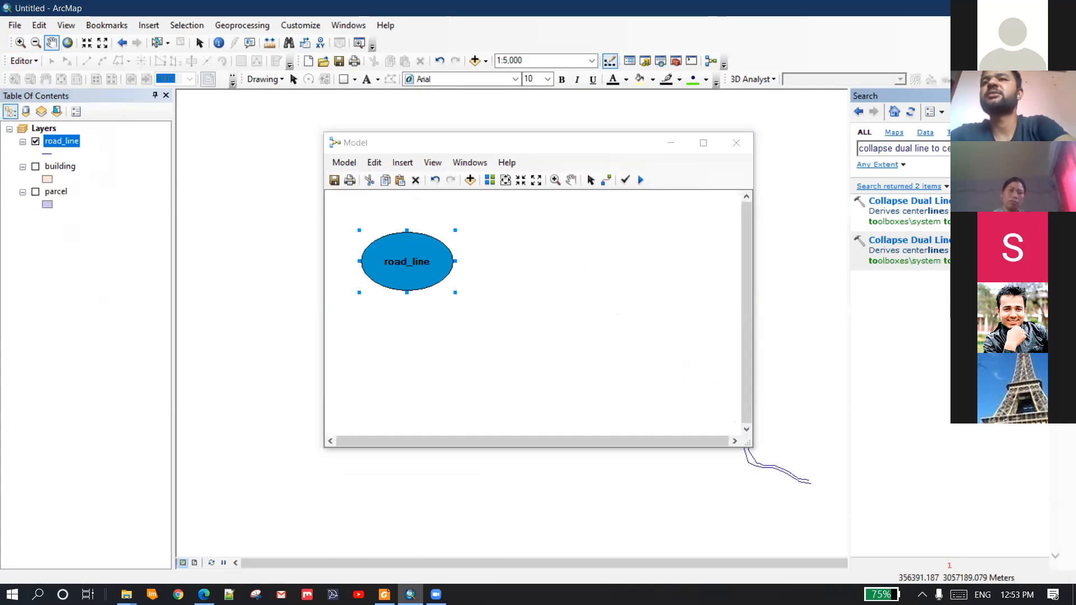
pyautogui.click(974, 222)
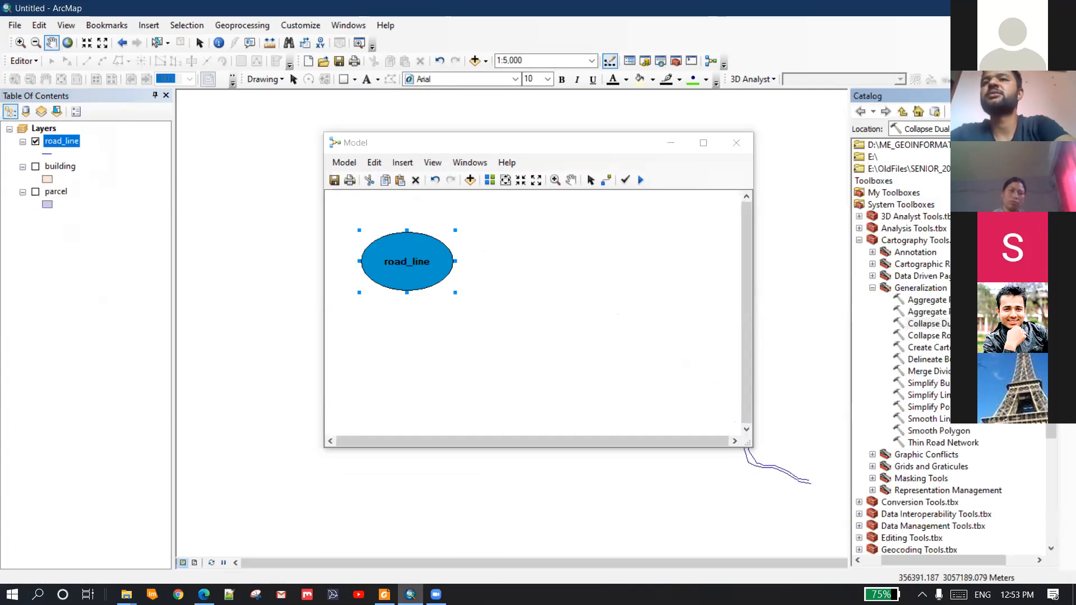
pyautogui.moveTo(628, 303); pyautogui.dragTo(522, 234)
# Connect road_line to Collapse Dual Lines To Centerline as its input features and set the tool's maximum width to 20 meters
pyautogui.click(607, 180)
pyautogui.moveTo(426, 275); pyautogui.dragTo(524, 275)
pyautogui.click(594, 281)
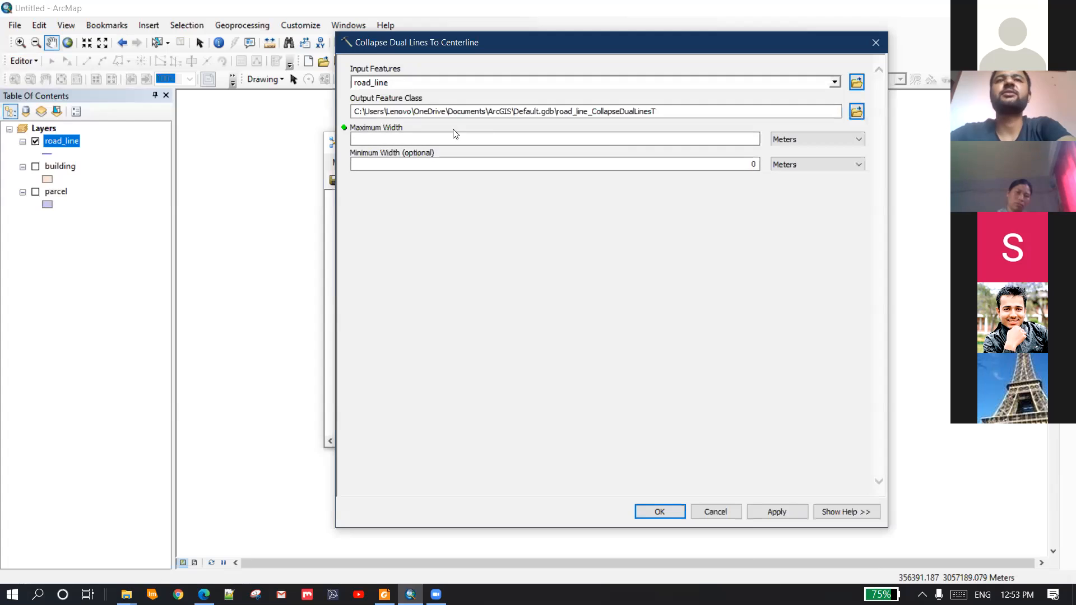
pyautogui.click(731, 136)
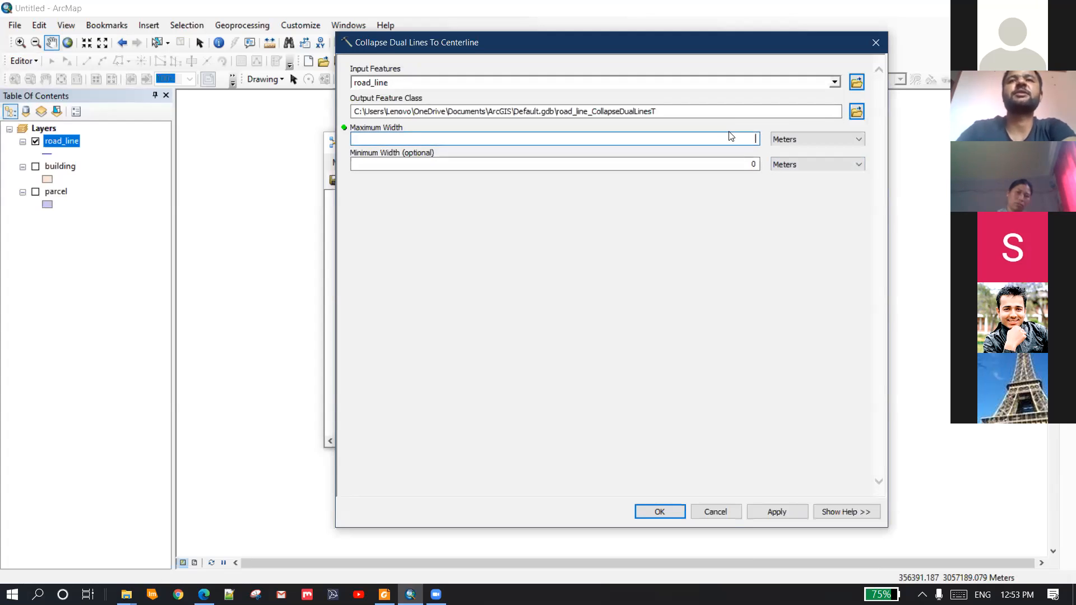
pyautogui.write('20')
pyautogui.moveTo(571, 44); pyautogui.dragTo(594, 55)
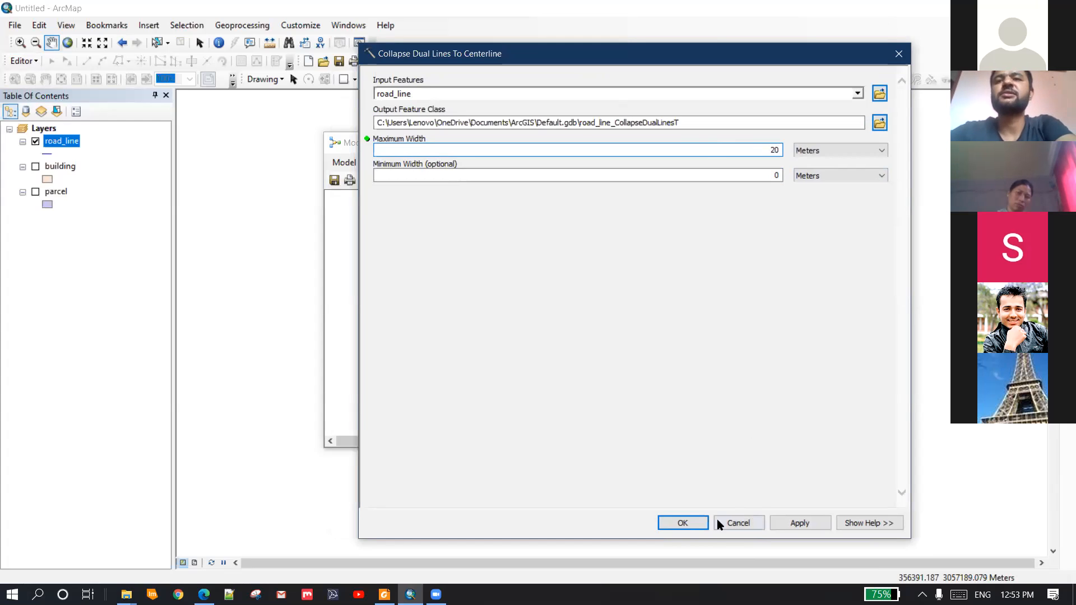
pyautogui.click(676, 523)
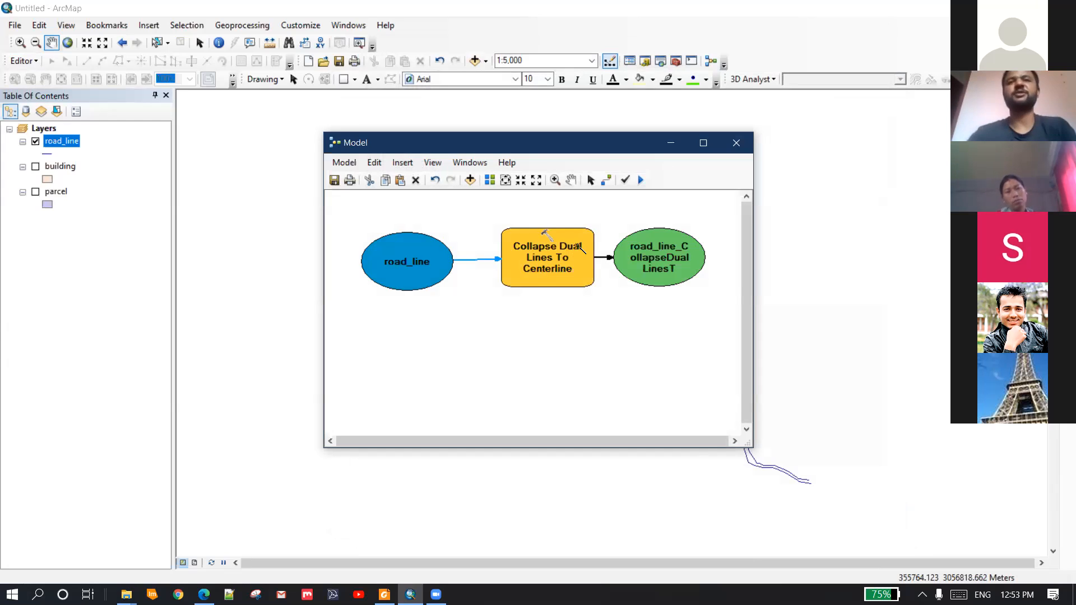
# Enable Add To Display for the road_line_CollapseDualLinesT output and run the model
pyautogui.rightClick(669, 265)
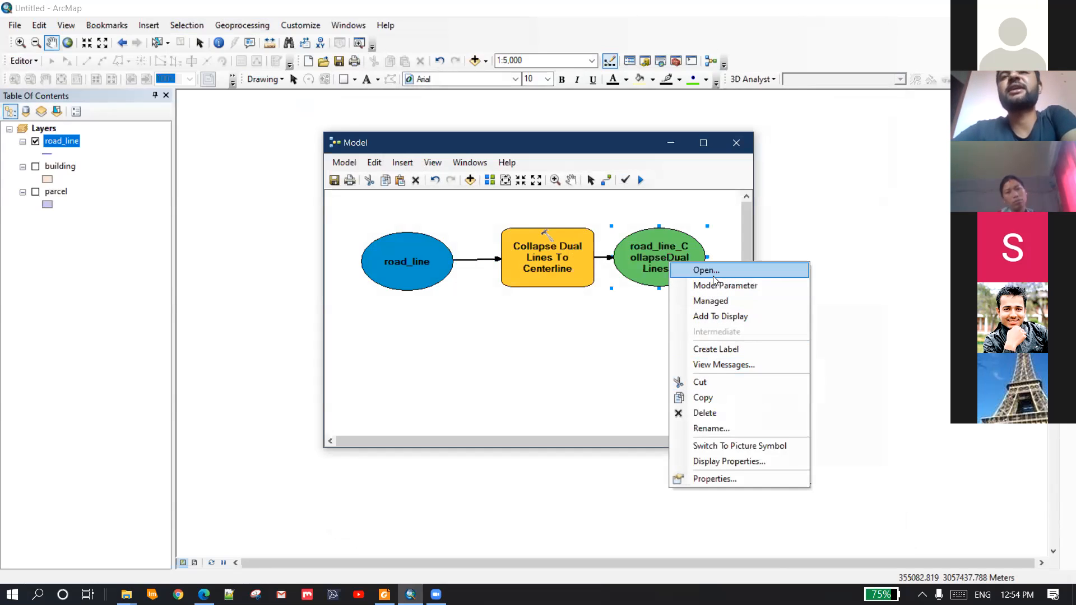
pyautogui.click(722, 317)
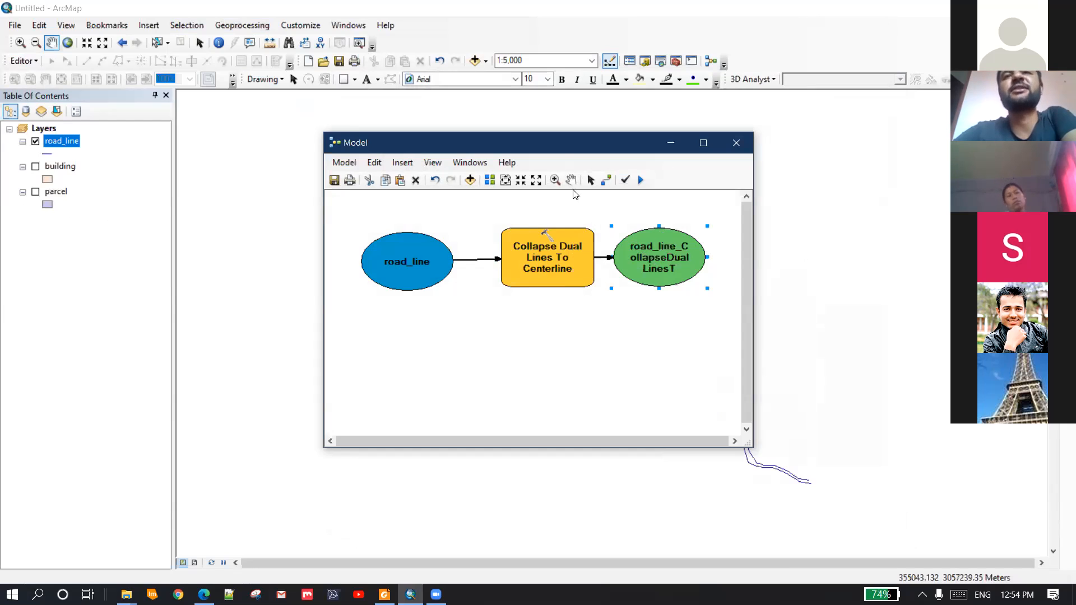
pyautogui.moveTo(556, 136); pyautogui.dragTo(557, 127)
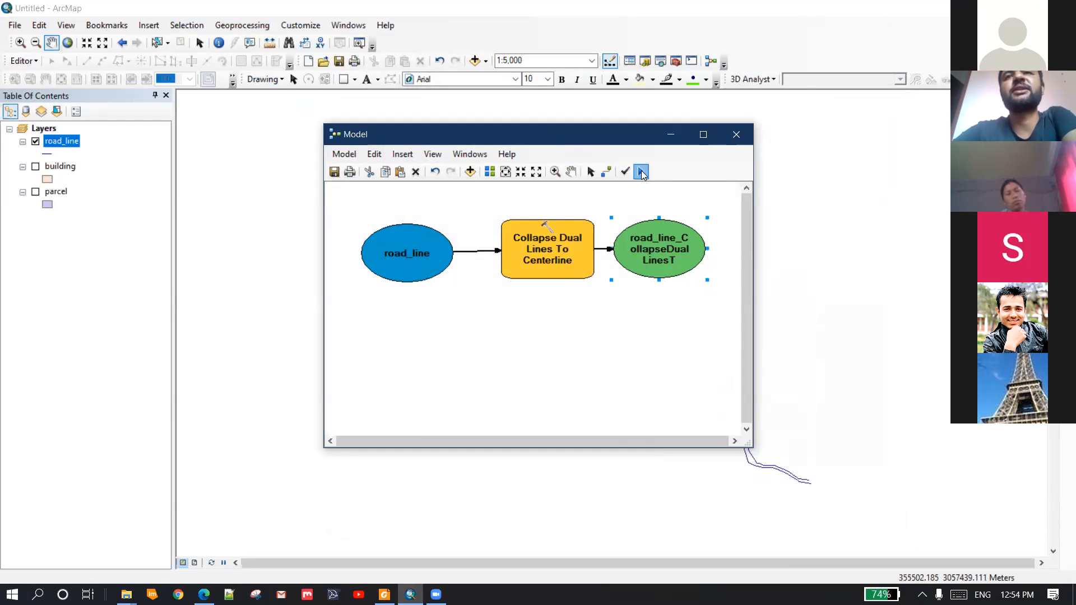
pyautogui.click(642, 172)
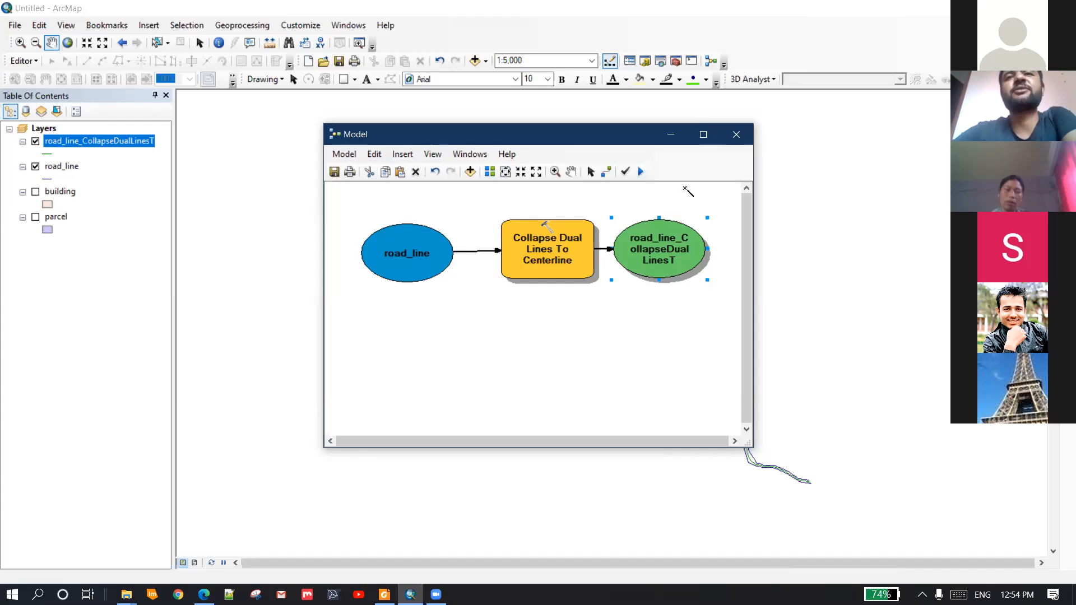
# Move the model aside and examine the derived centerline against the dual road lines on the map
pyautogui.moveTo(573, 144); pyautogui.dragTo(422, 318)
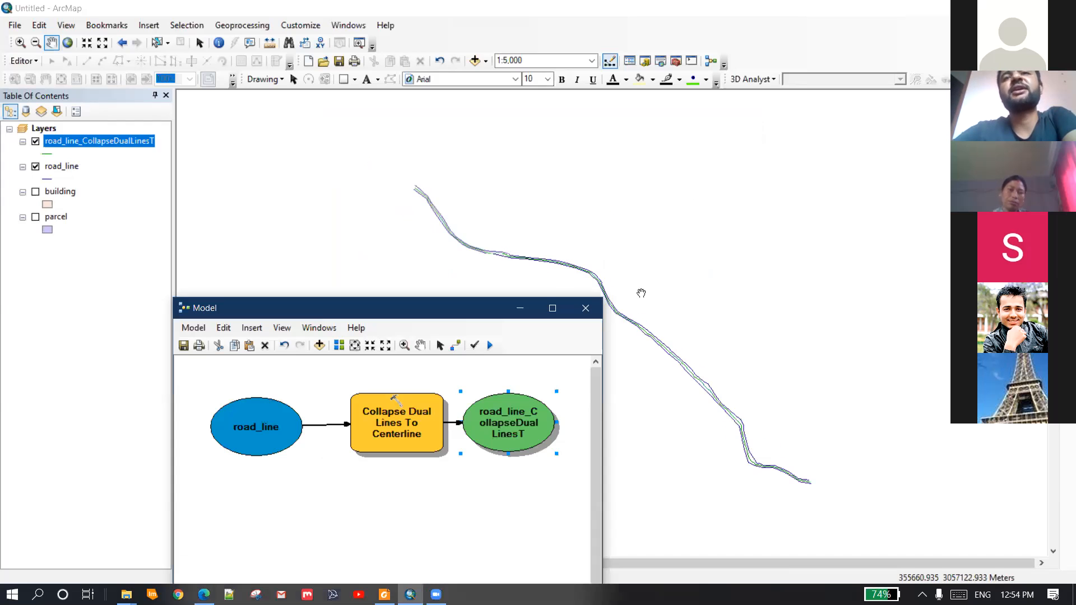
pyautogui.scroll(-2, 639, 298)
pyautogui.moveTo(667, 366); pyautogui.dragTo(711, 298)
pyautogui.moveTo(597, 115); pyautogui.dragTo(631, 221)
pyautogui.moveTo(548, 255); pyautogui.dragTo(622, 250)
pyautogui.scroll(1, 621, 250)
pyautogui.moveTo(356, 314); pyautogui.dragTo(587, 177)
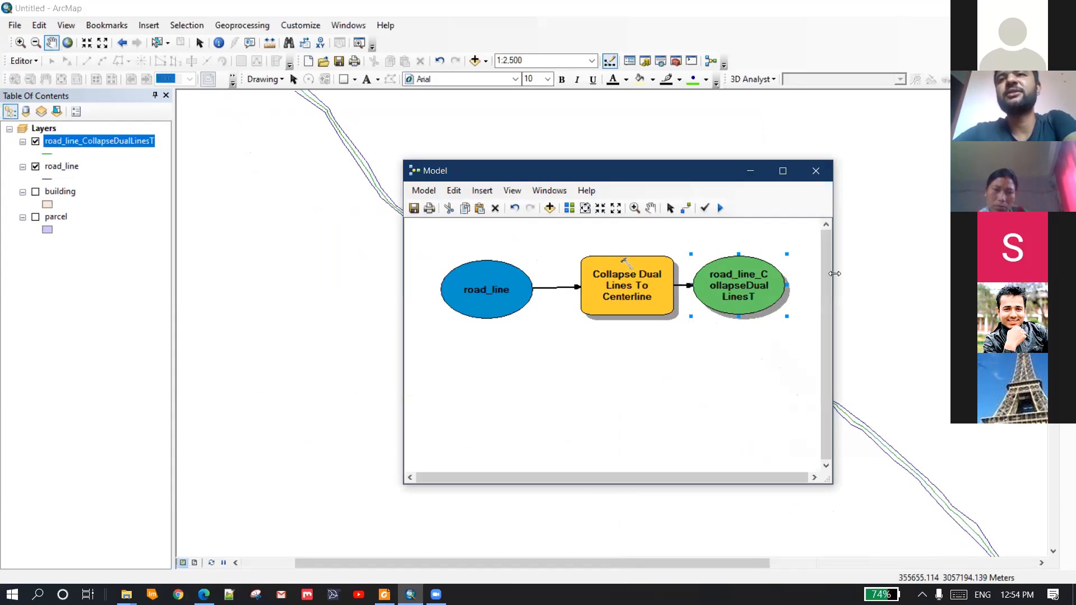
# Widen the model window, search for the buffer tool, and place the Analysis Buffer tool below the centerline output in the model
pyautogui.moveTo(835, 274); pyautogui.dragTo(941, 275)
pyautogui.moveTo(586, 288); pyautogui.dragTo(727, 282)
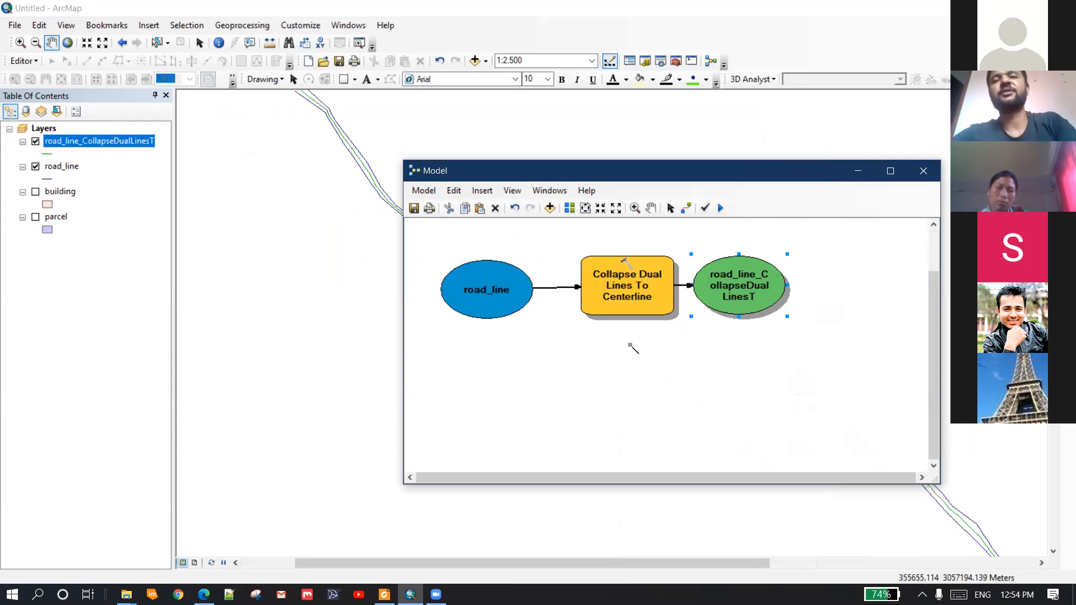
pyautogui.moveTo(521, 170); pyautogui.dragTo(352, 226)
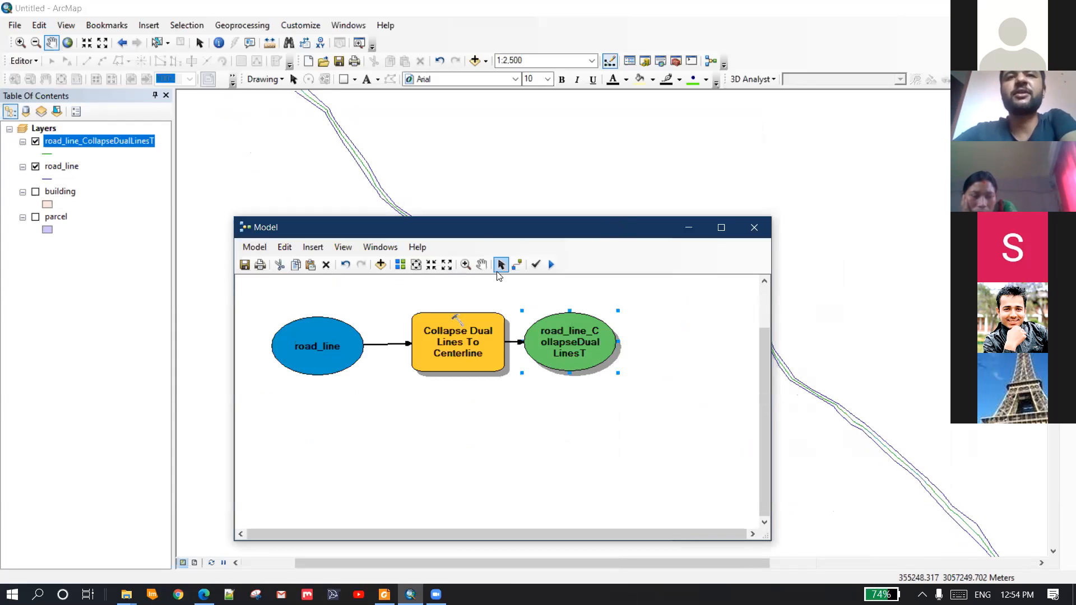
pyautogui.moveTo(598, 228); pyautogui.dragTo(635, 112)
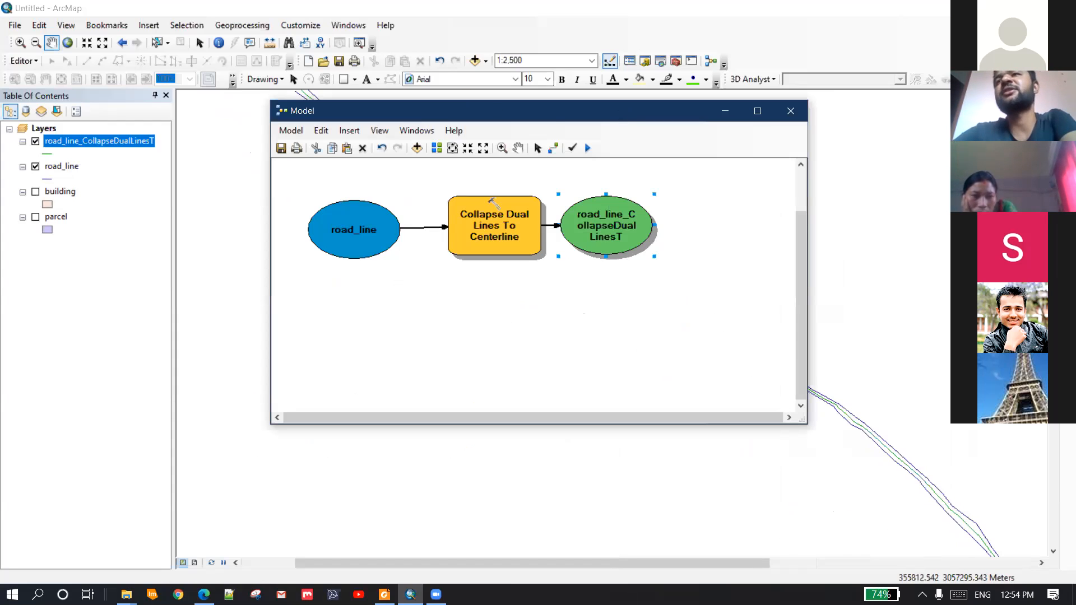
pyautogui.click(1067, 147)
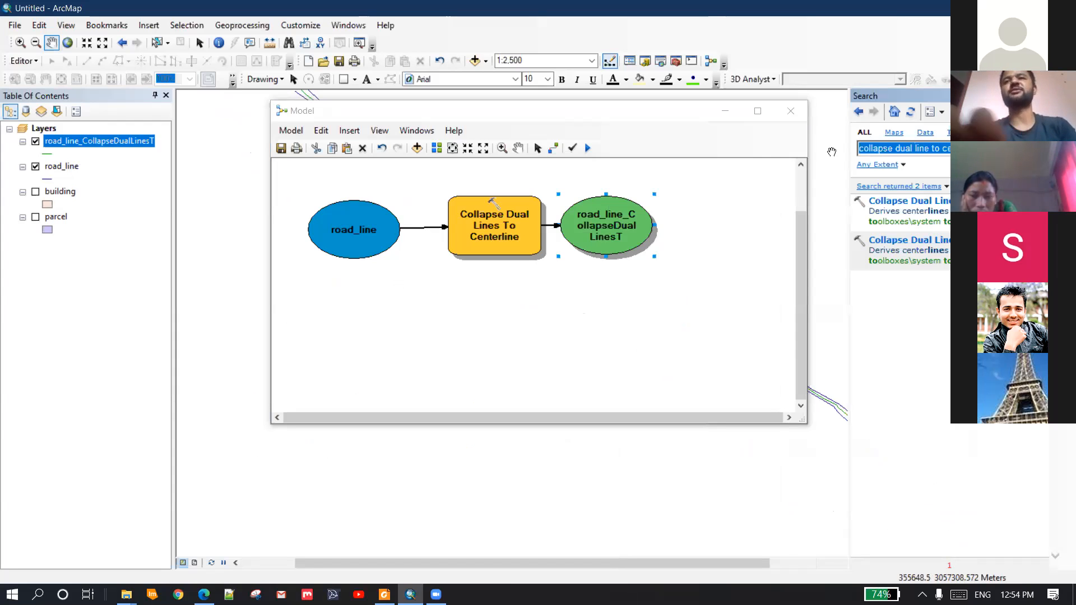
pyautogui.write('bub')
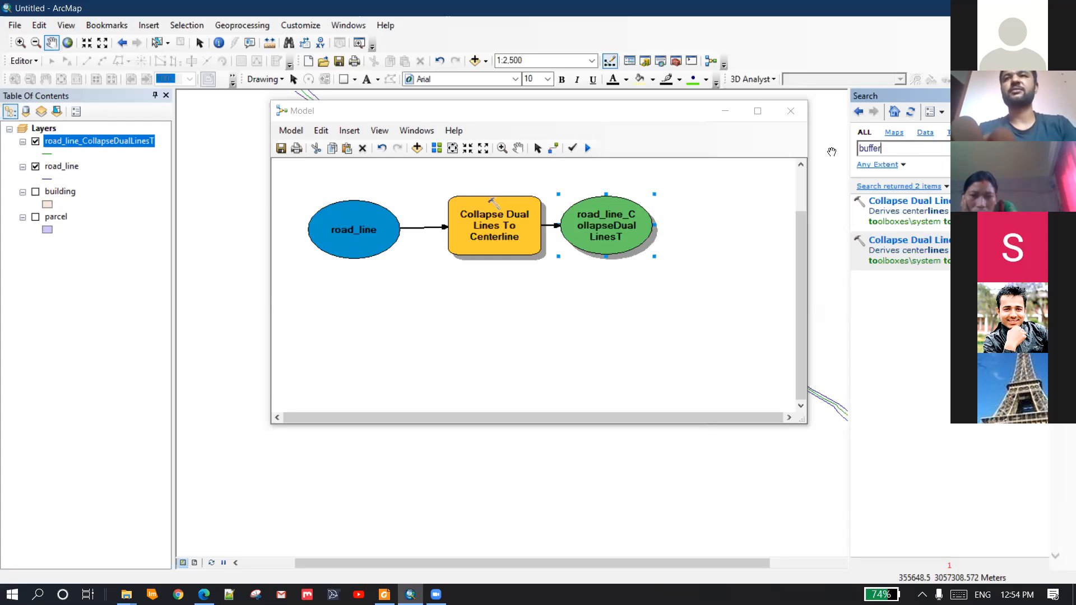
pyautogui.press('Return')
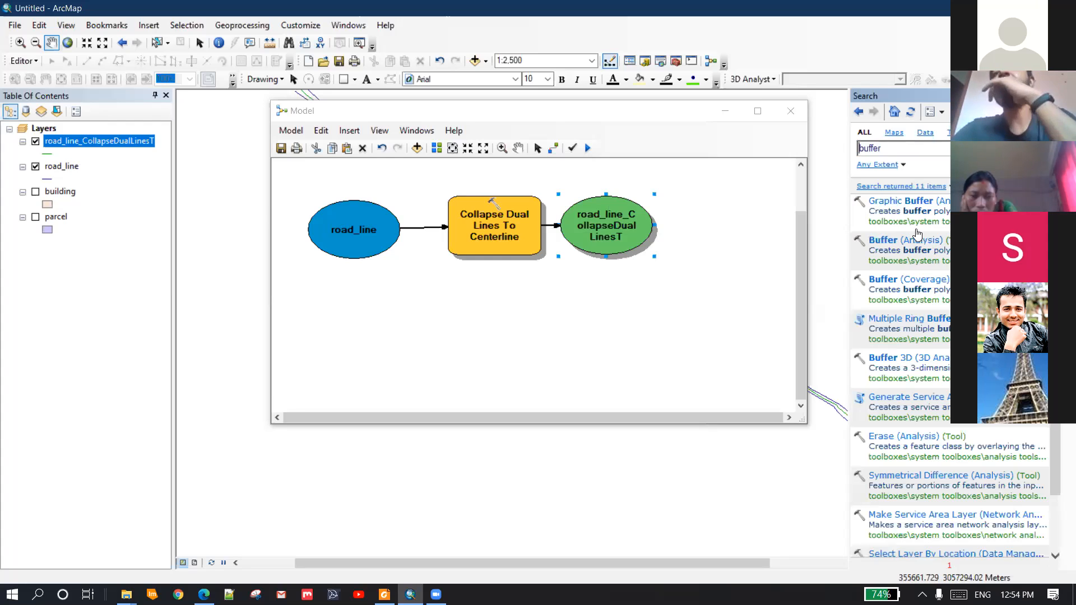
pyautogui.rightClick(933, 246)
pyautogui.click(946, 310)
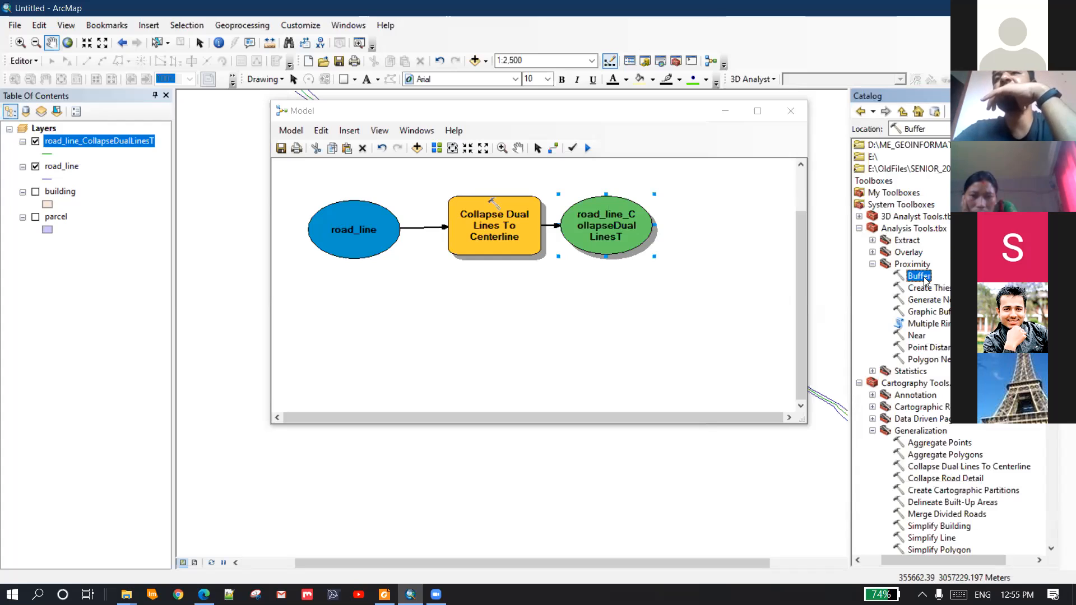
pyautogui.moveTo(877, 273); pyautogui.dragTo(620, 323)
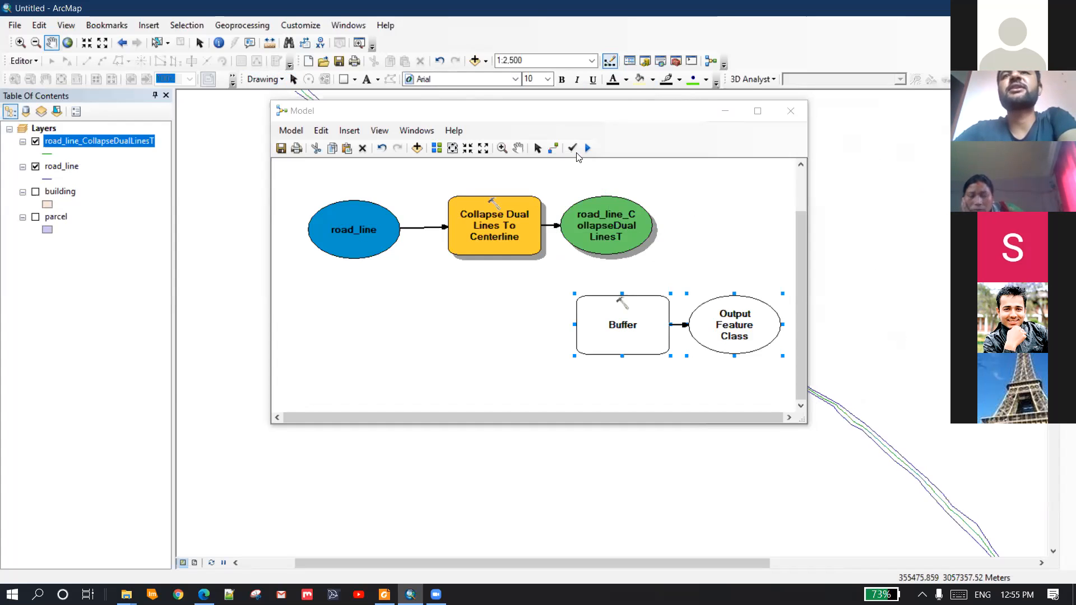
# Make room in the model window and connect road_line_CollapseDualLinesT to the Buffer tool as its input features
pyautogui.click(757, 111)
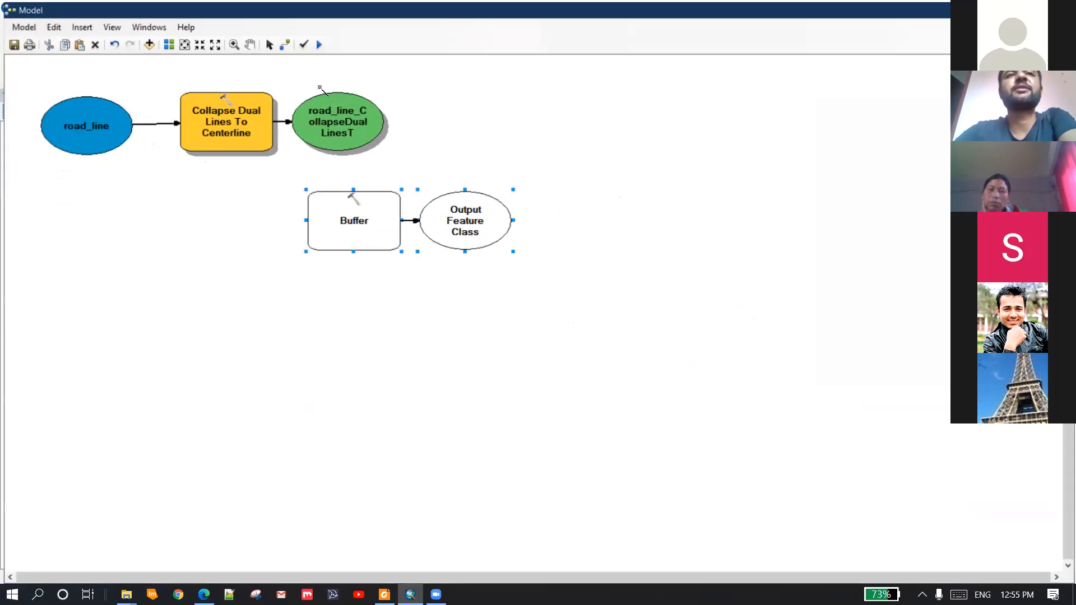
pyautogui.moveTo(564, 9); pyautogui.dragTo(564, 26)
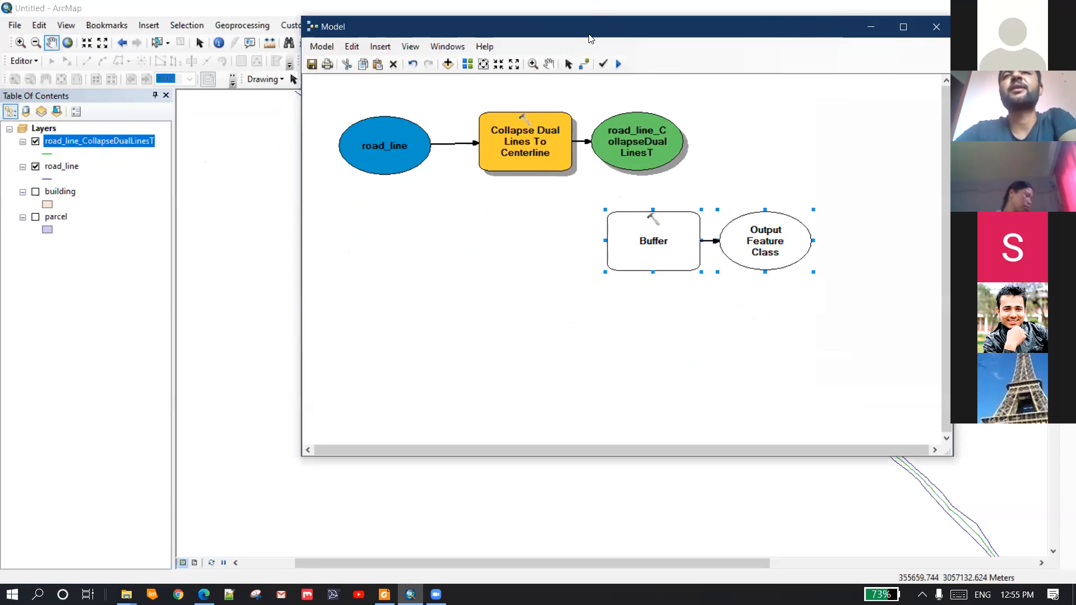
pyautogui.moveTo(590, 34); pyautogui.dragTo(520, 127)
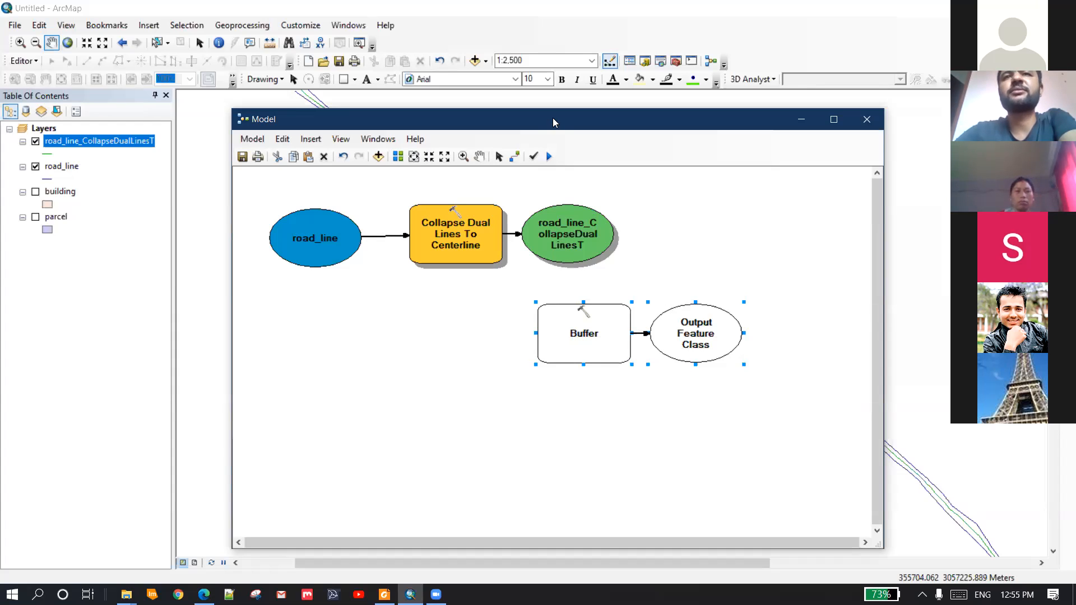
pyautogui.moveTo(554, 123); pyautogui.dragTo(539, 65)
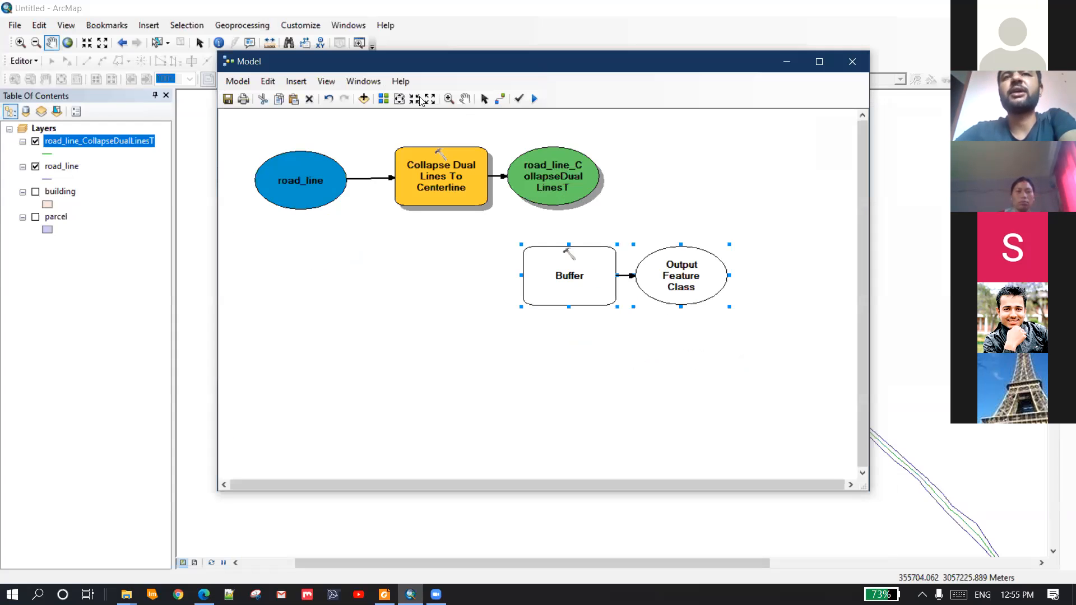
pyautogui.moveTo(558, 192); pyautogui.dragTo(555, 270)
pyautogui.click(620, 277)
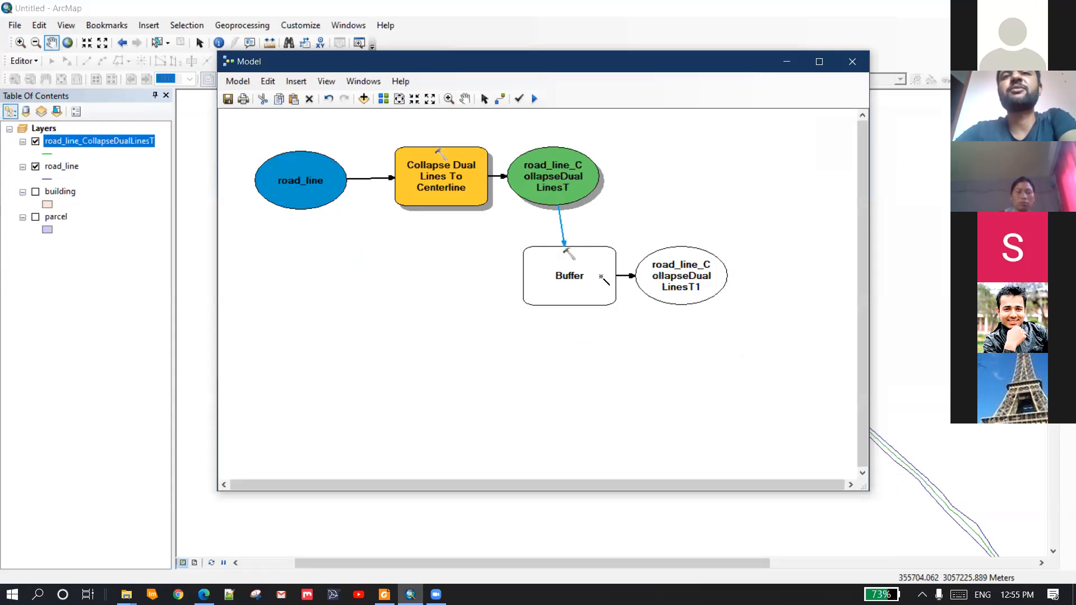
# Set the Buffer tool's distance to a linear unit of 30 meters
pyautogui.doubleClick(555, 264)
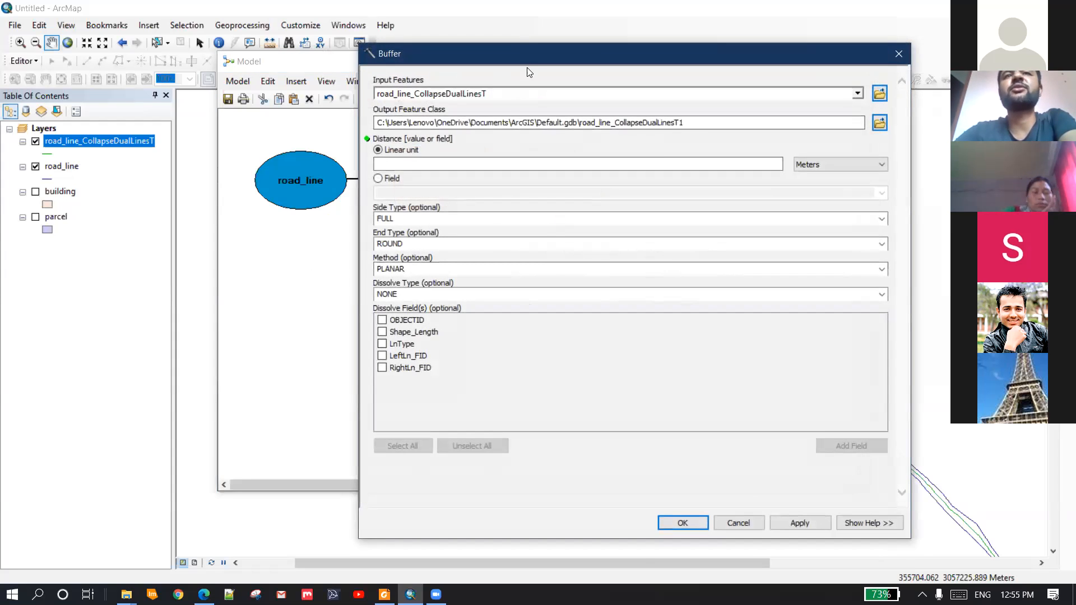
pyautogui.moveTo(527, 61); pyautogui.dragTo(516, 104)
pyautogui.click(485, 209)
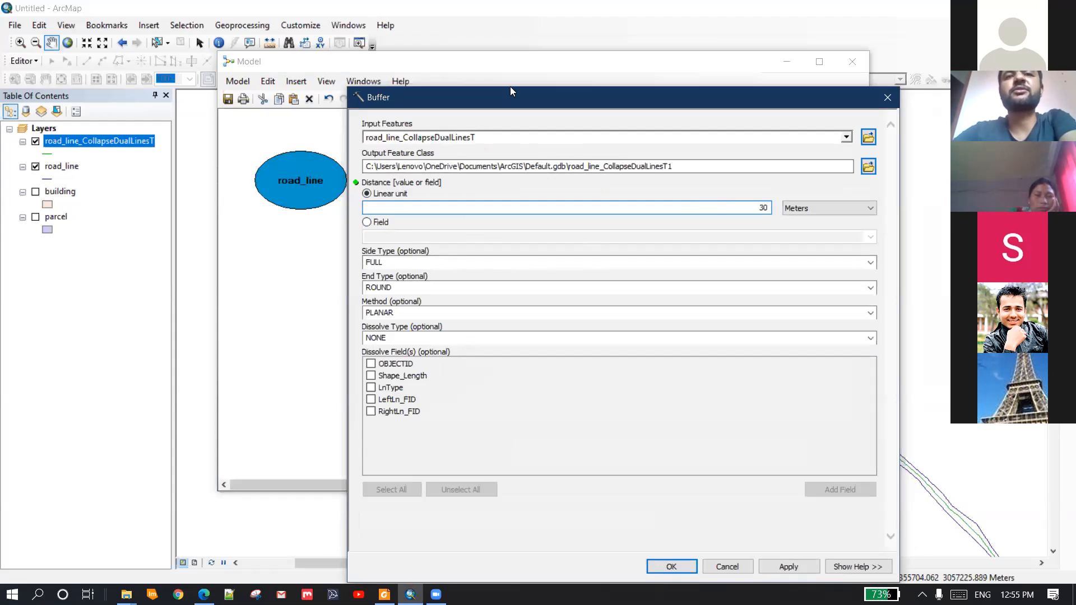
pyautogui.moveTo(510, 93); pyautogui.dragTo(503, 25)
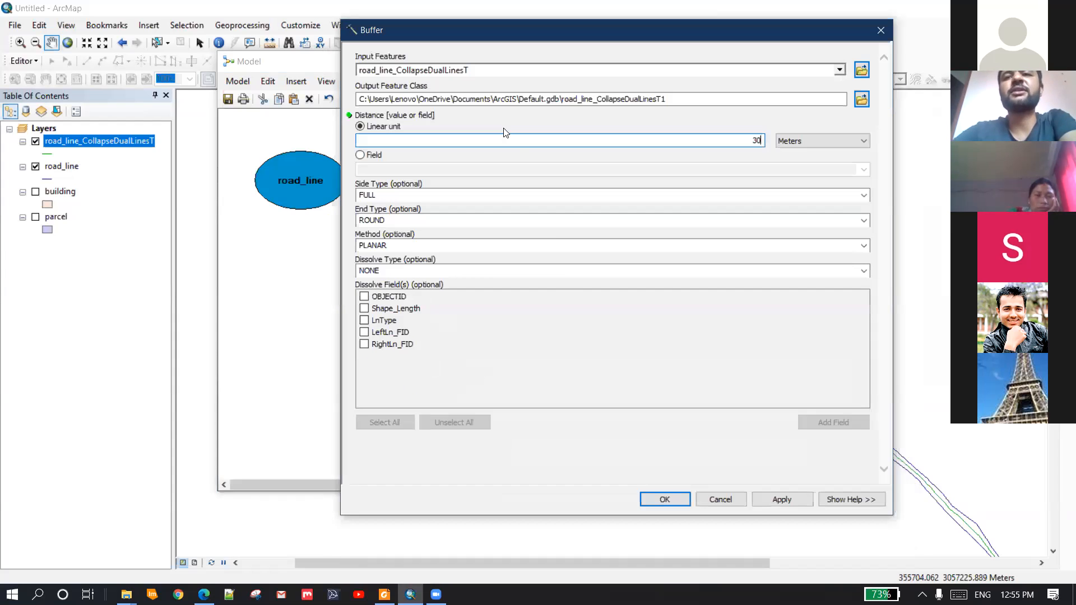
pyautogui.click(662, 500)
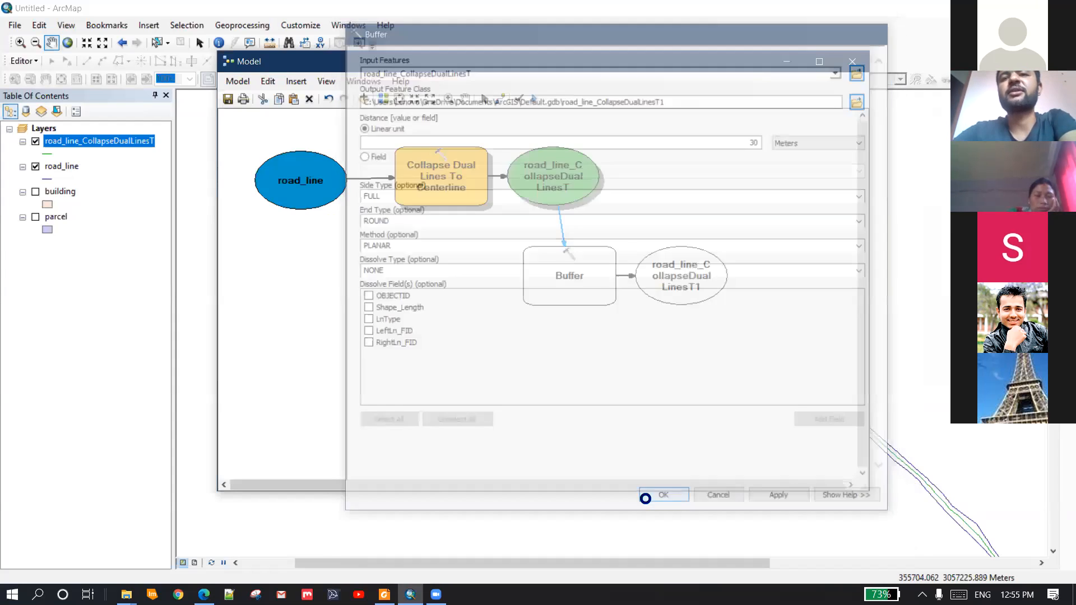
# Review the Buffer tool's side and end types and set its output feature class to Road_buffer in output.gdb
pyautogui.doubleClick(566, 263)
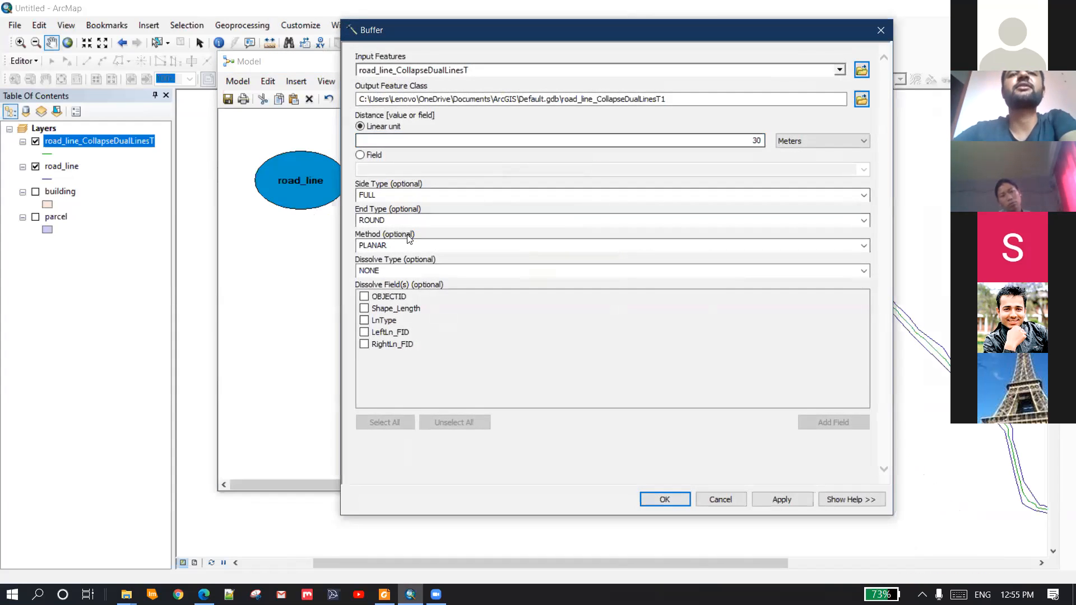
pyautogui.moveTo(378, 194); pyautogui.dragTo(359, 193)
pyautogui.moveTo(407, 222); pyautogui.dragTo(360, 225)
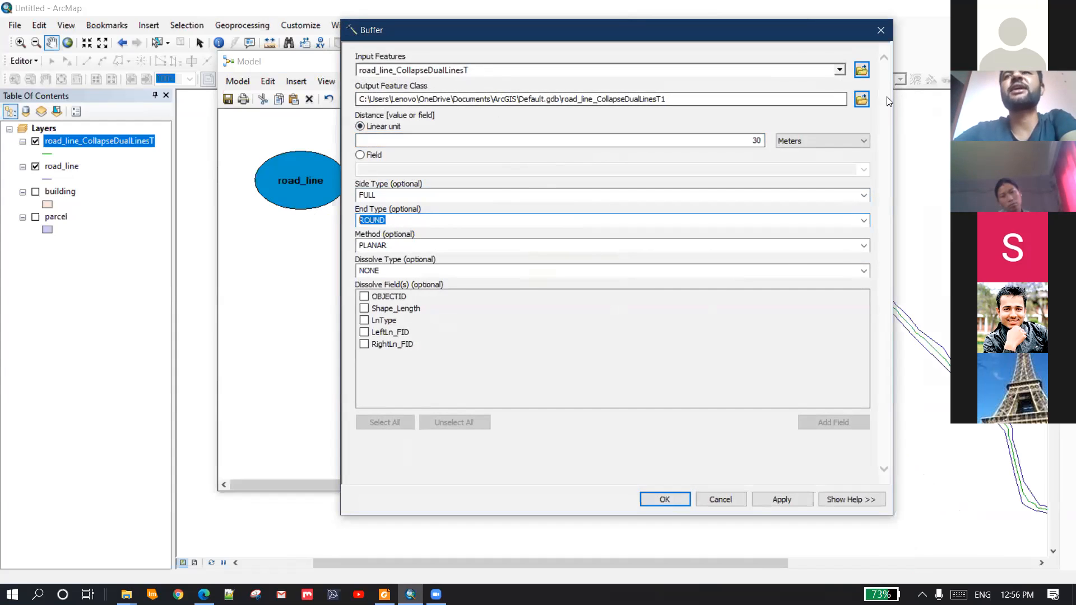
pyautogui.click(858, 100)
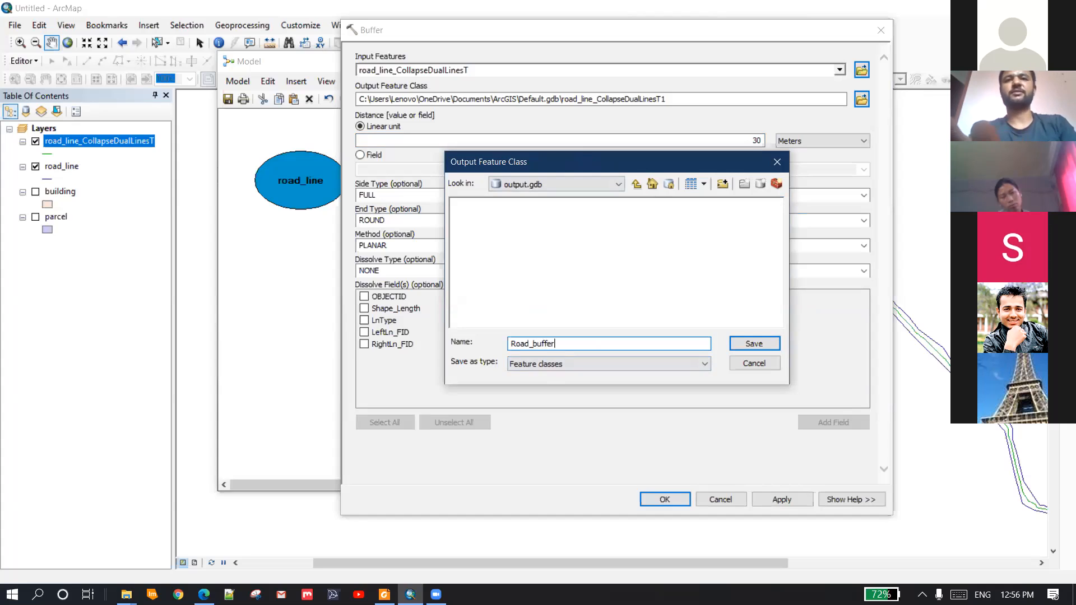
pyautogui.click(757, 343)
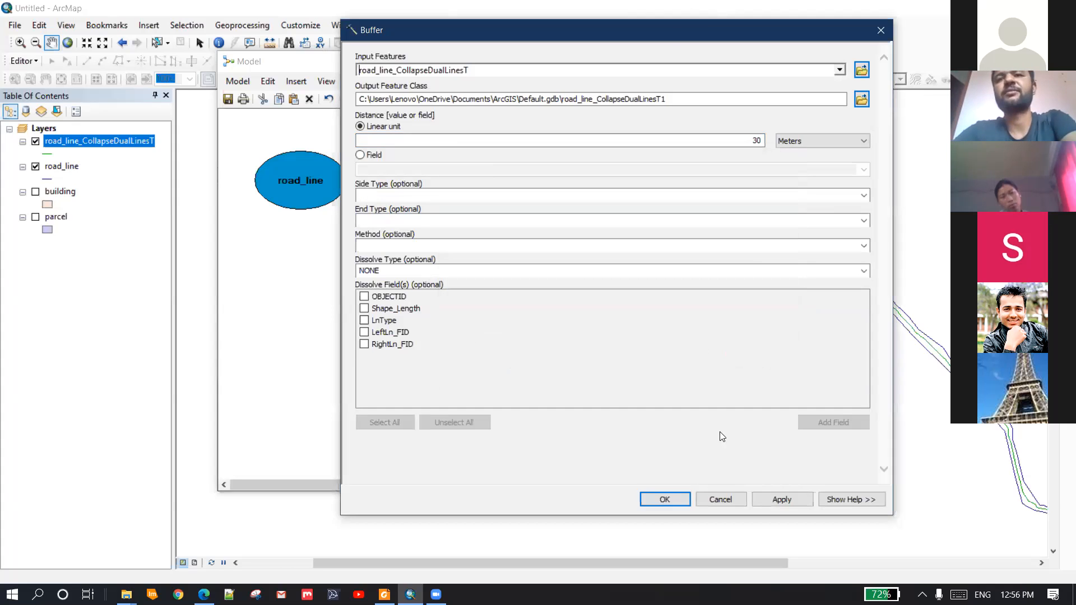
pyautogui.click(664, 498)
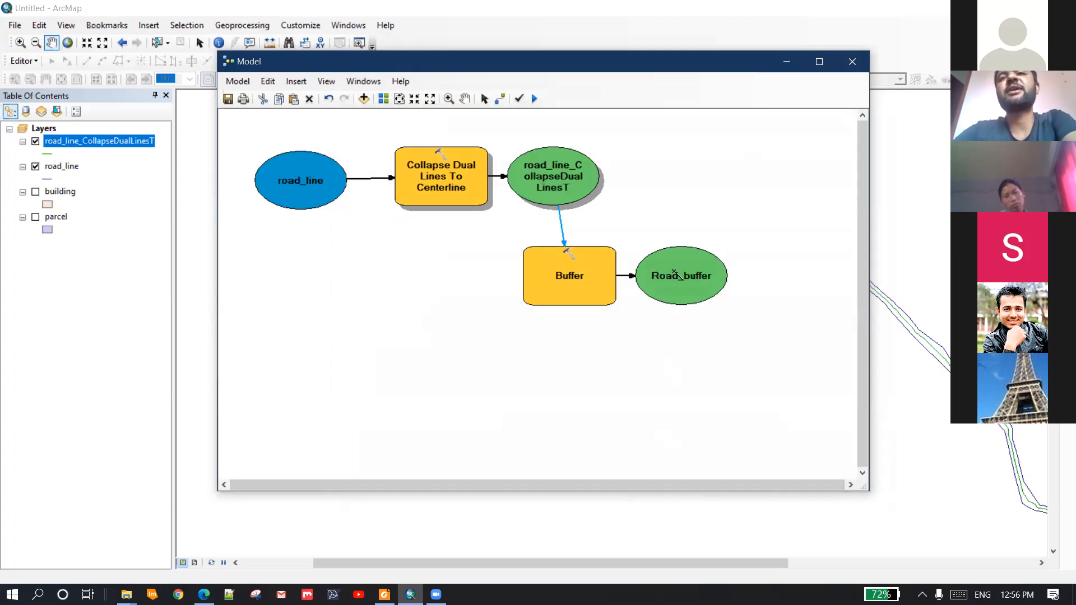
# Set the Road_buffer output to be added to the display and run the model
pyautogui.rightClick(675, 287)
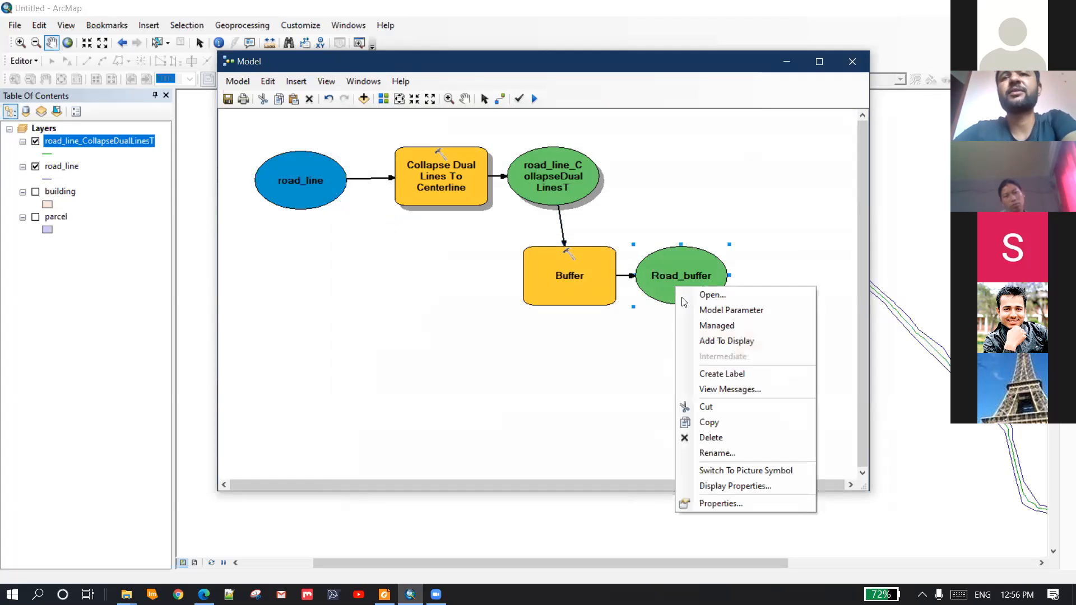
pyautogui.click(725, 340)
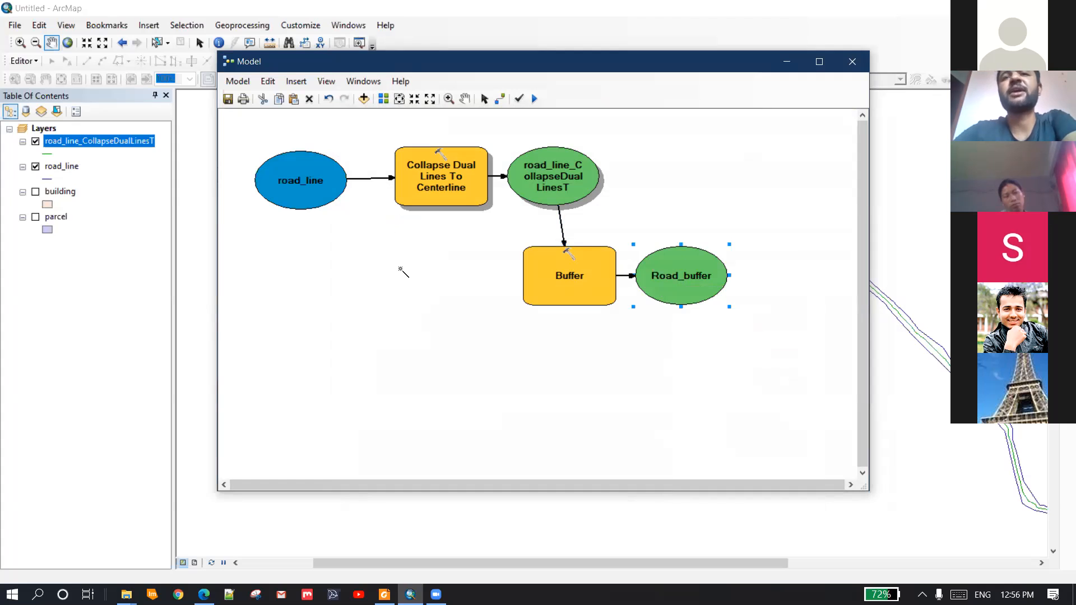
pyautogui.click(238, 81)
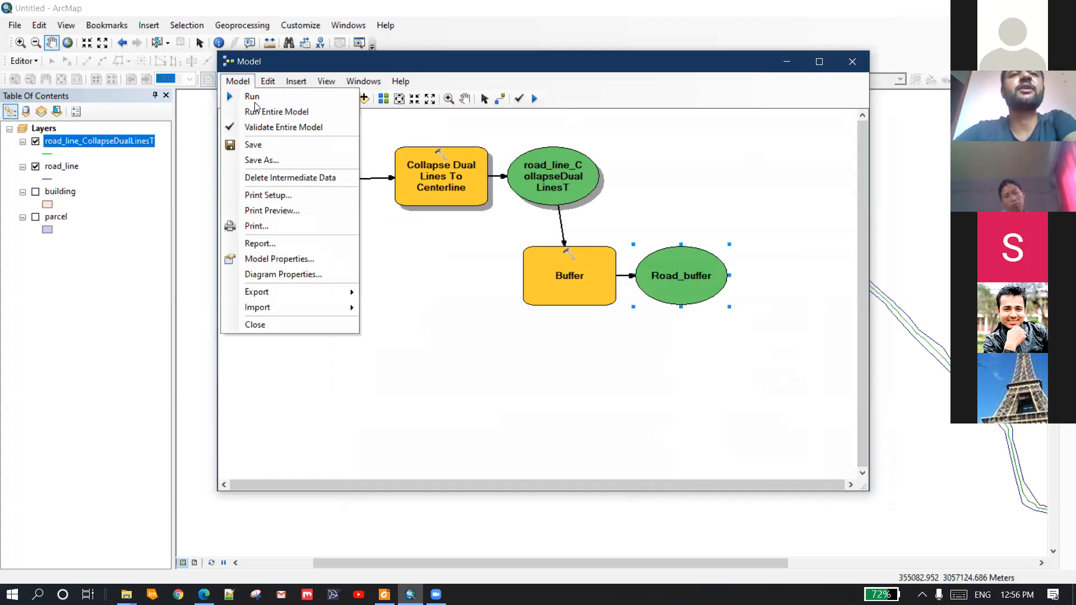
pyautogui.click(252, 98)
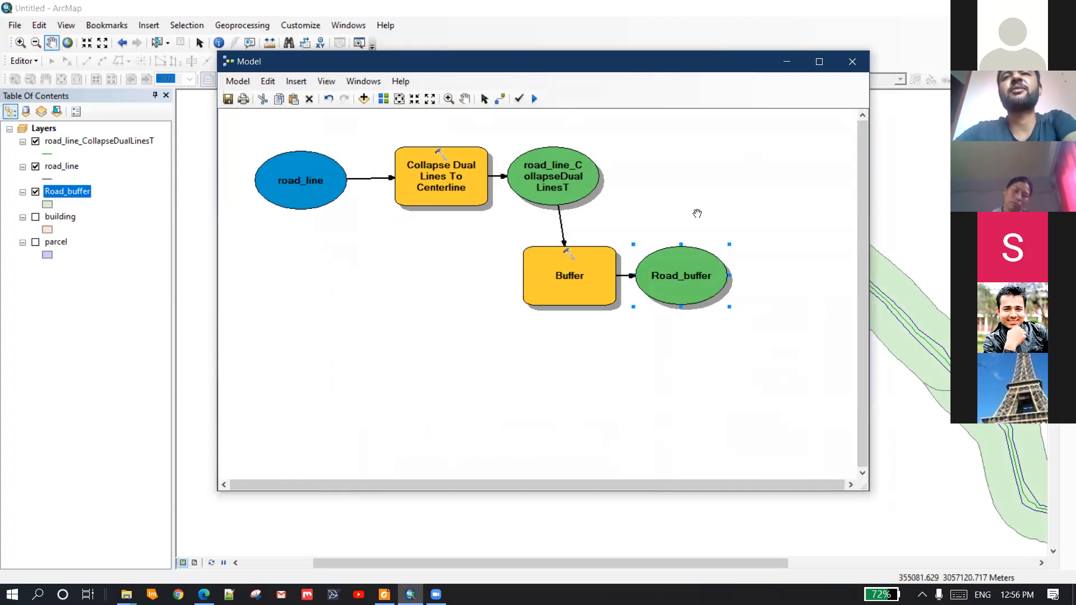
# Examine the road buffer's overlapping ends on the map and bring the model window back to the front
pyautogui.moveTo(769, 62); pyautogui.dragTo(675, 240)
pyautogui.click(687, 241)
pyautogui.scroll(2, 660, 303)
pyautogui.scroll(-2, 647, 293)
pyautogui.scroll(4, 623, 259)
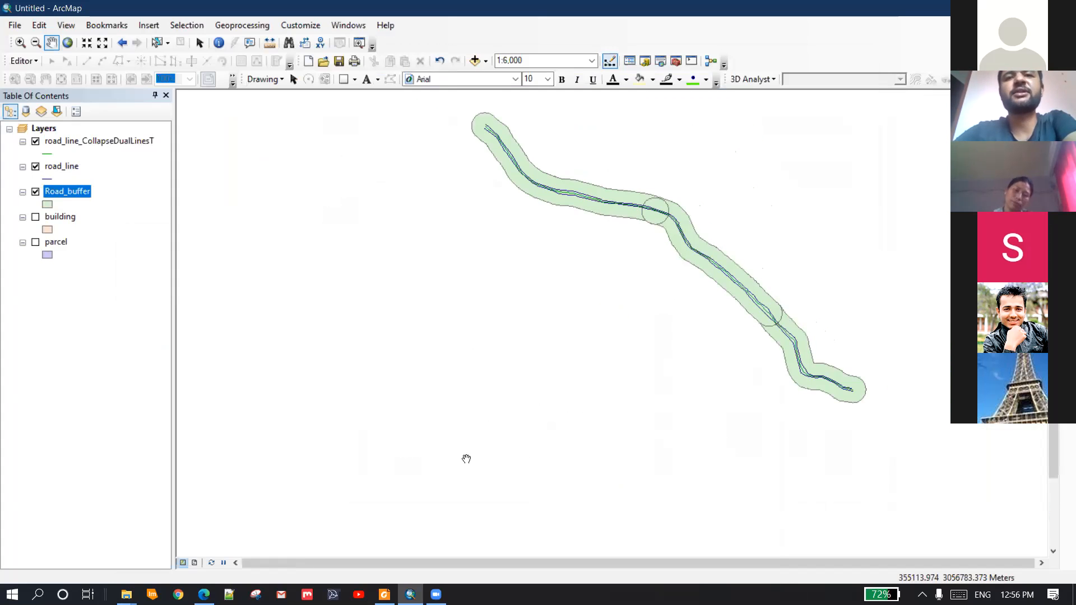
pyautogui.click(127, 594)
pyautogui.click(191, 529)
pyautogui.click(127, 594)
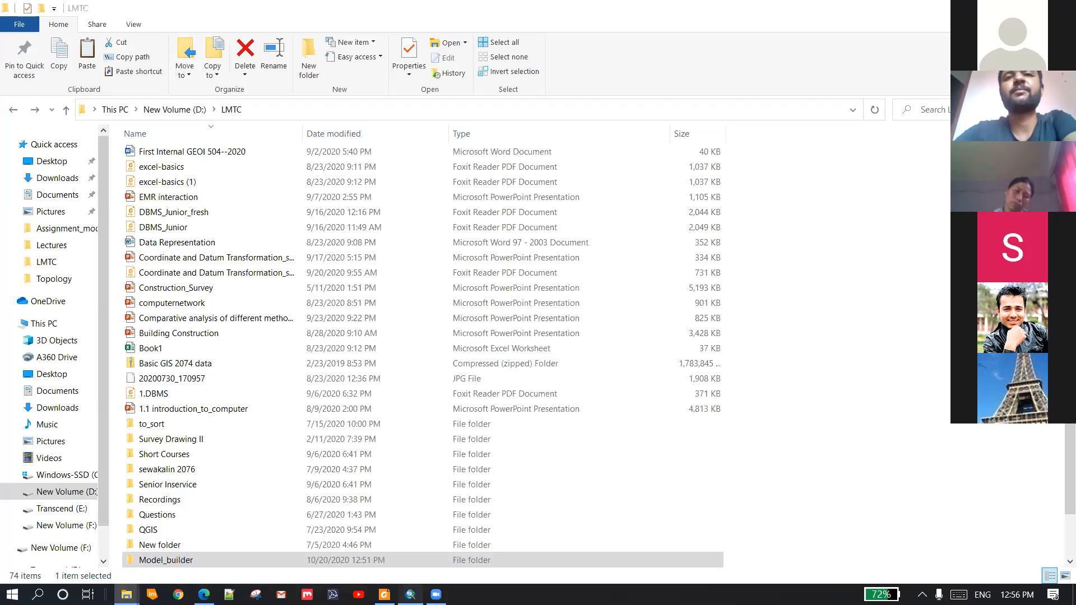
pyautogui.click(599, 245)
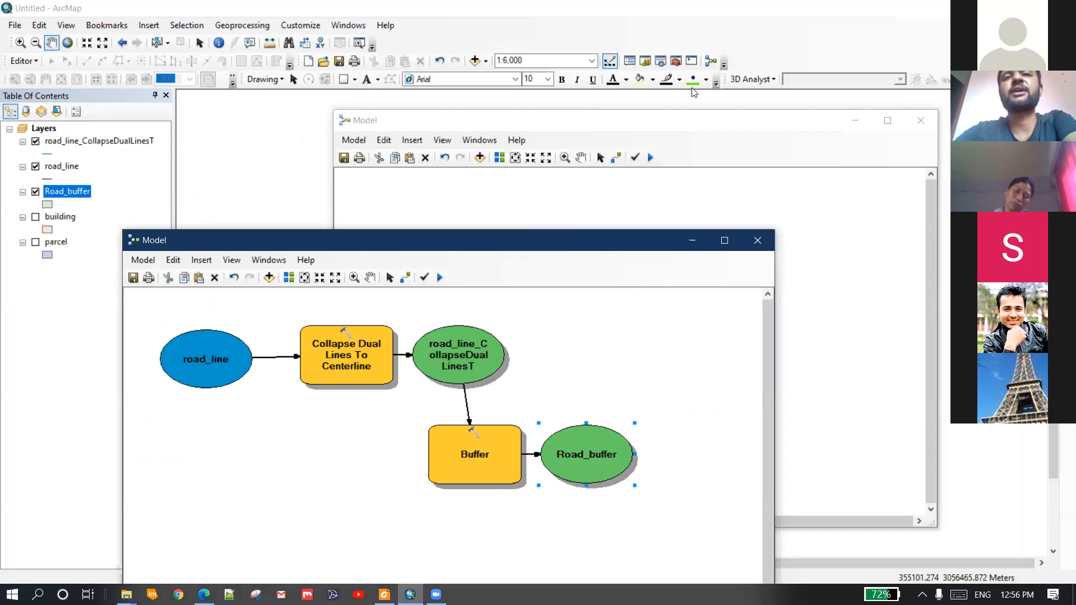
# Change the Buffer tool's dissolve type to ALL and run the model again
pyautogui.moveTo(582, 244); pyautogui.dragTo(692, 89)
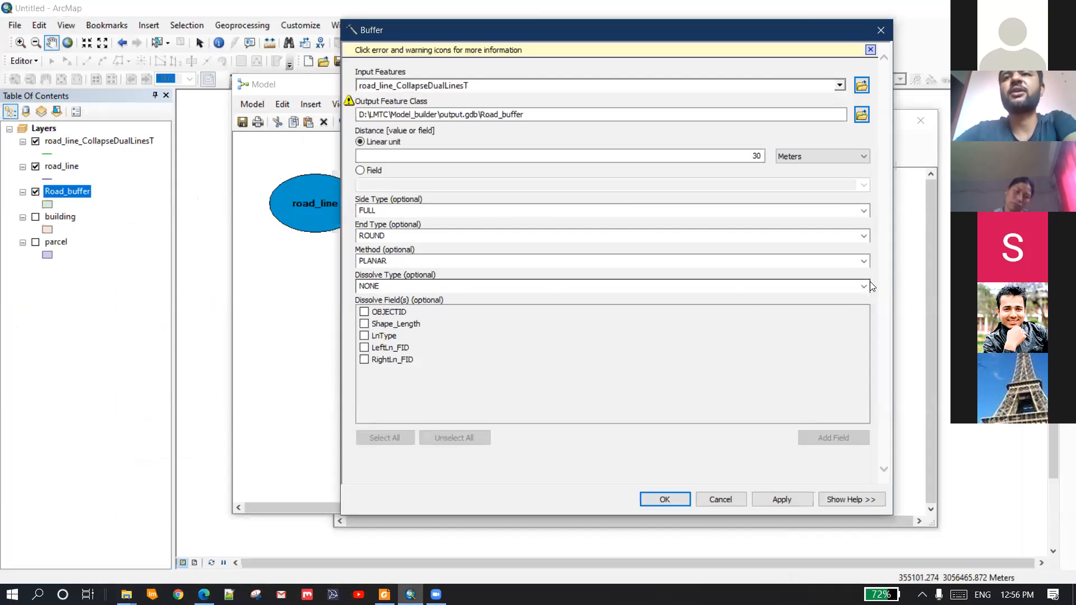
pyautogui.click(864, 286)
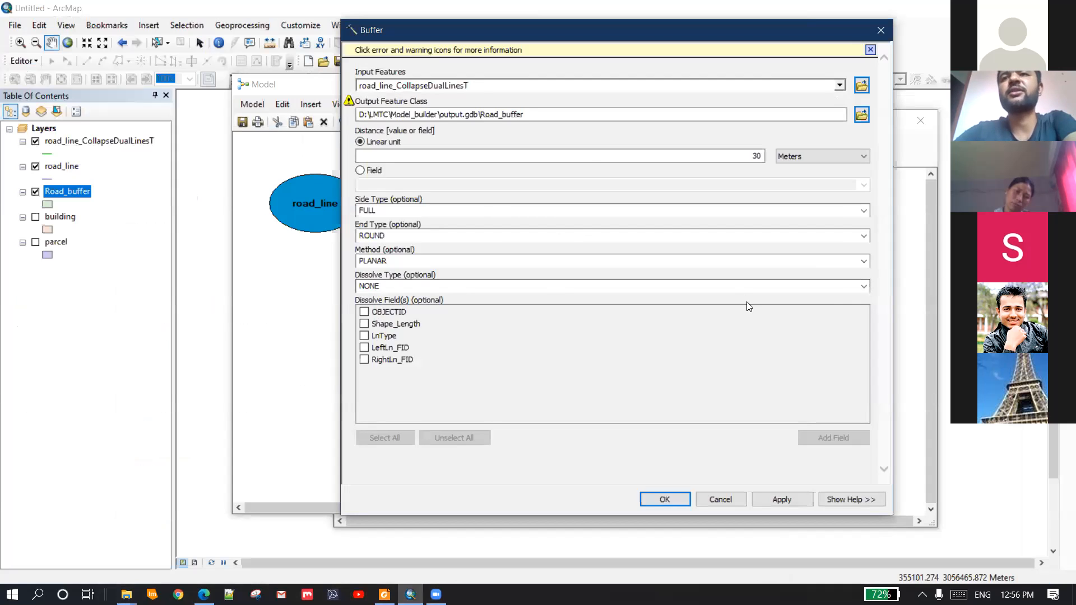
pyautogui.click(383, 308)
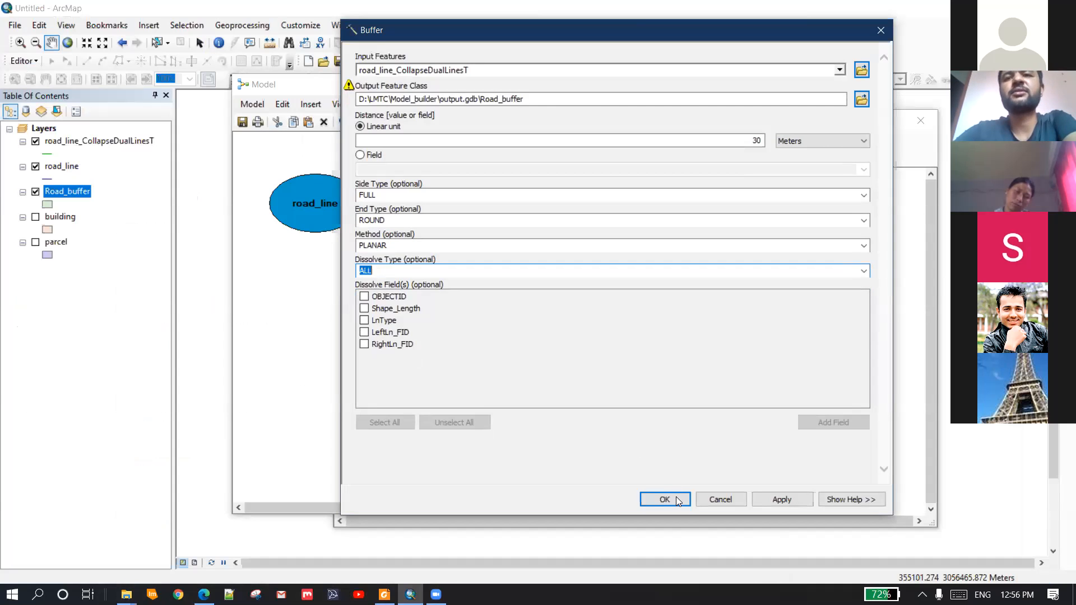
pyautogui.click(664, 499)
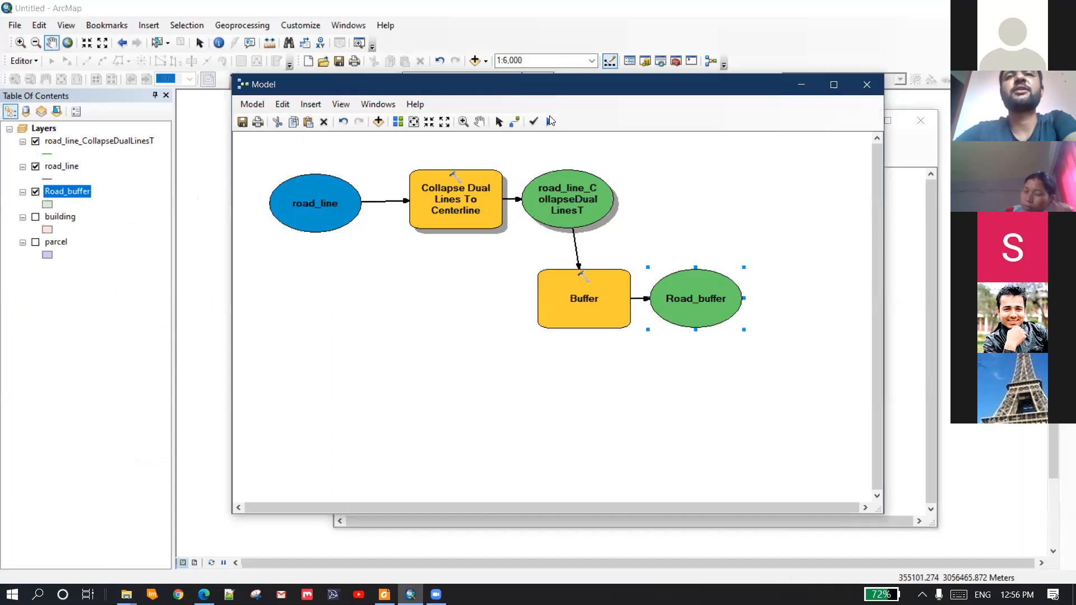
pyautogui.click(550, 121)
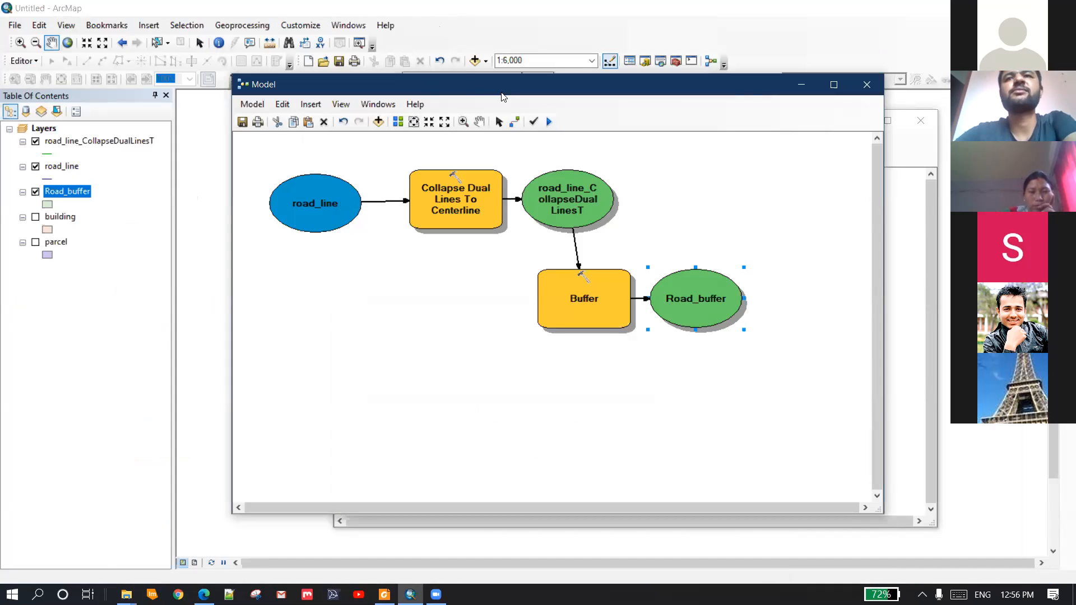
# Close the older duplicate model window containing the unrun Centerline output without saving its changes
pyautogui.moveTo(502, 96); pyautogui.dragTo(542, 281)
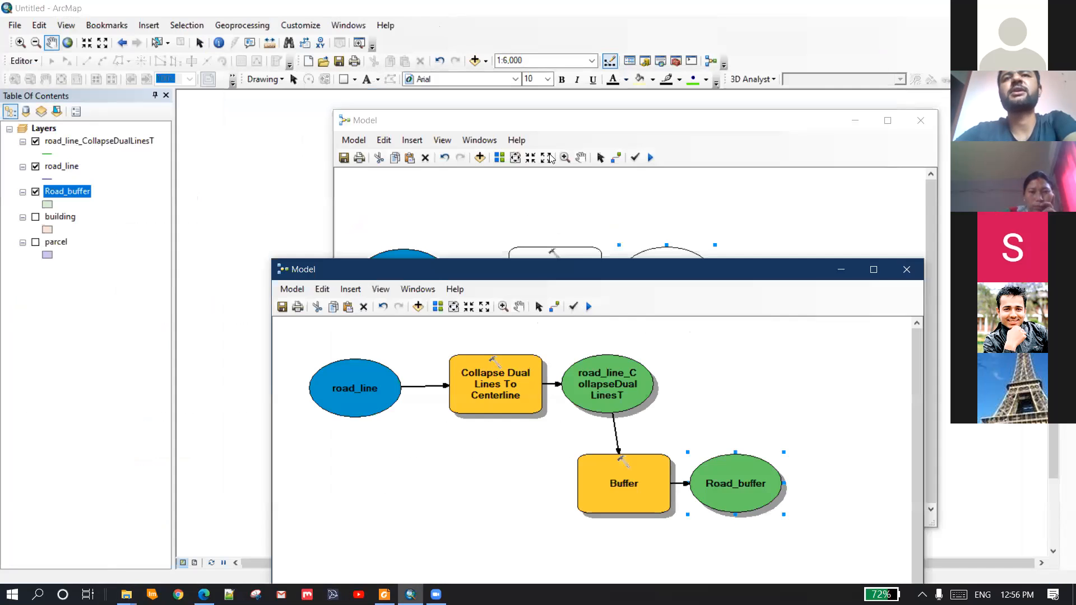
pyautogui.click(573, 126)
pyautogui.click(920, 120)
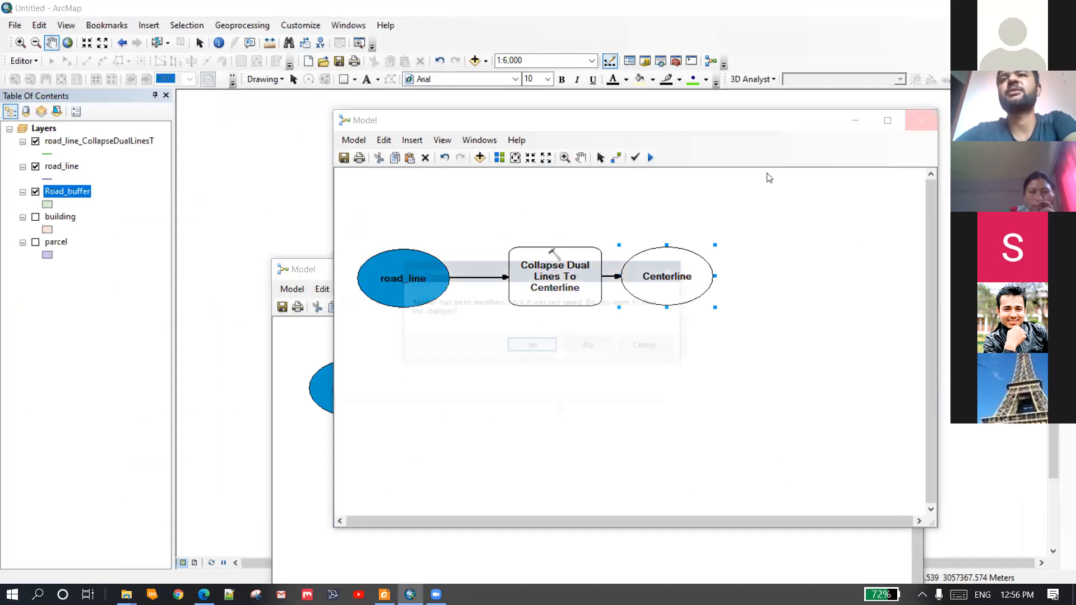
pyautogui.click(593, 346)
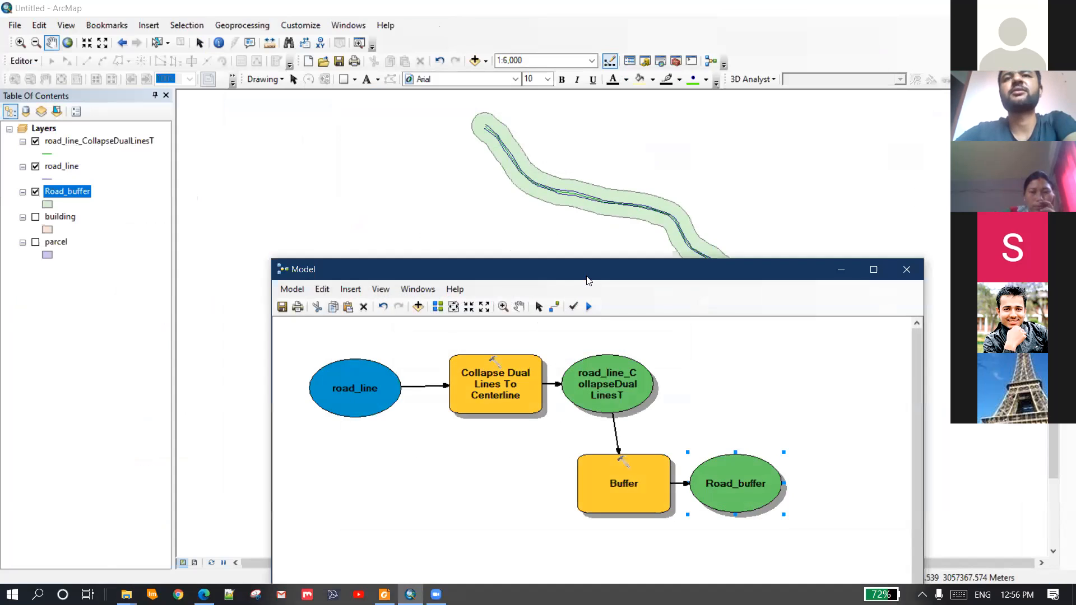
# Hide the road_line and road_line_CollapseDualLinesT layers and inspect the dissolved Road_buffer alone on the map
pyautogui.moveTo(578, 267); pyautogui.dragTo(562, 243)
pyautogui.scroll(-2, 609, 159)
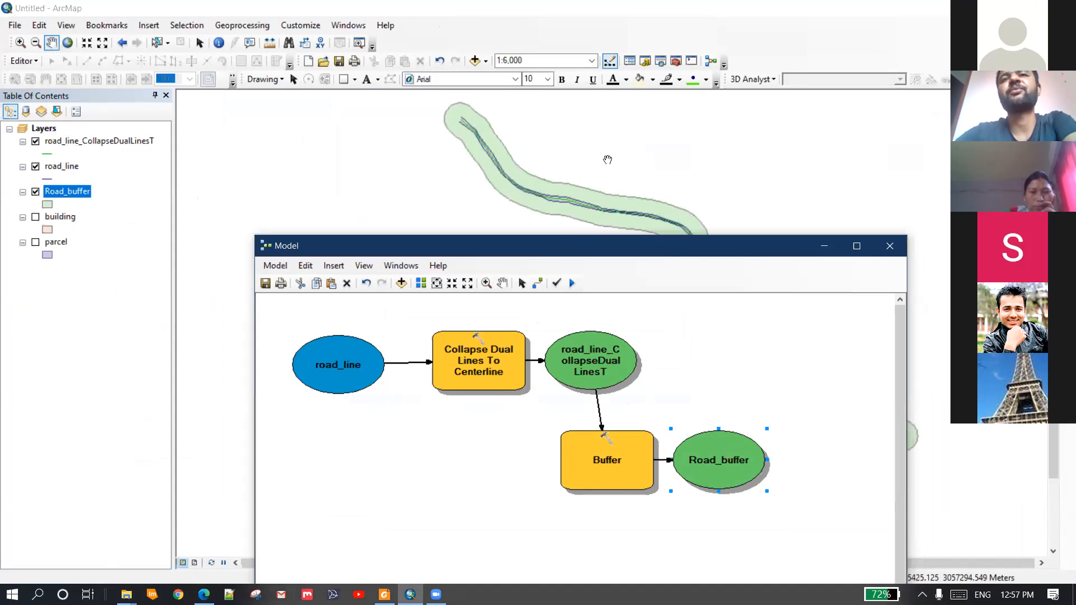
pyautogui.scroll(2, 614, 165)
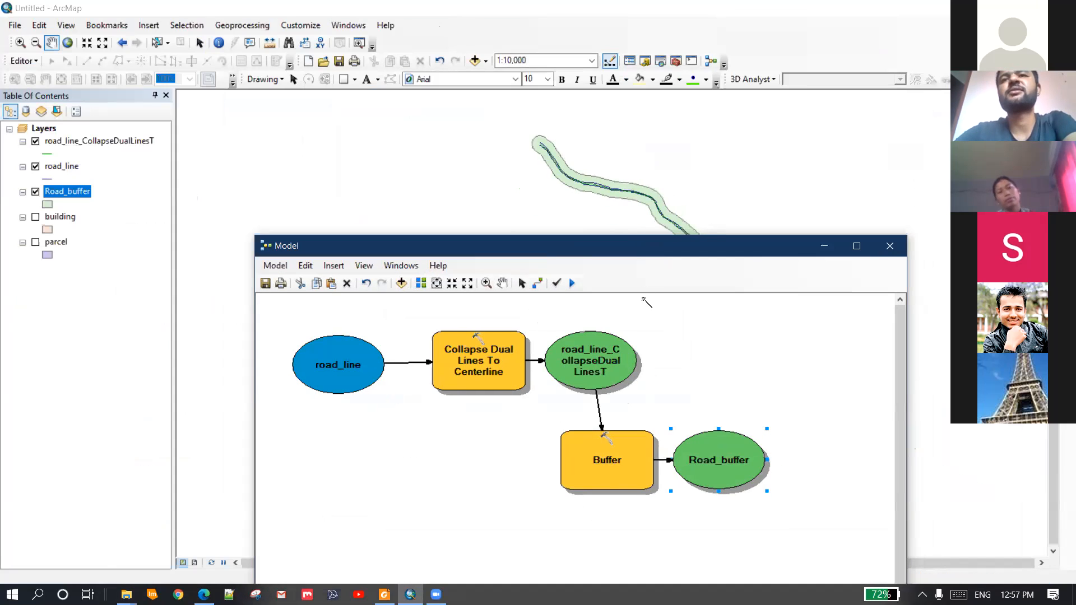
pyautogui.moveTo(663, 246); pyautogui.dragTo(646, 359)
pyautogui.scroll(-2, 689, 224)
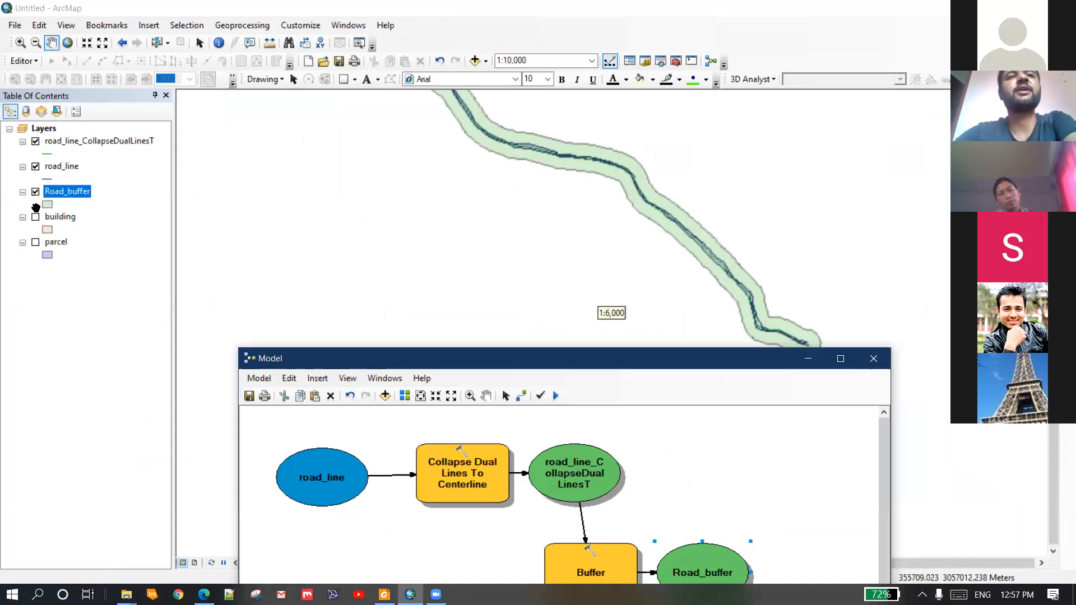
pyautogui.click(36, 167)
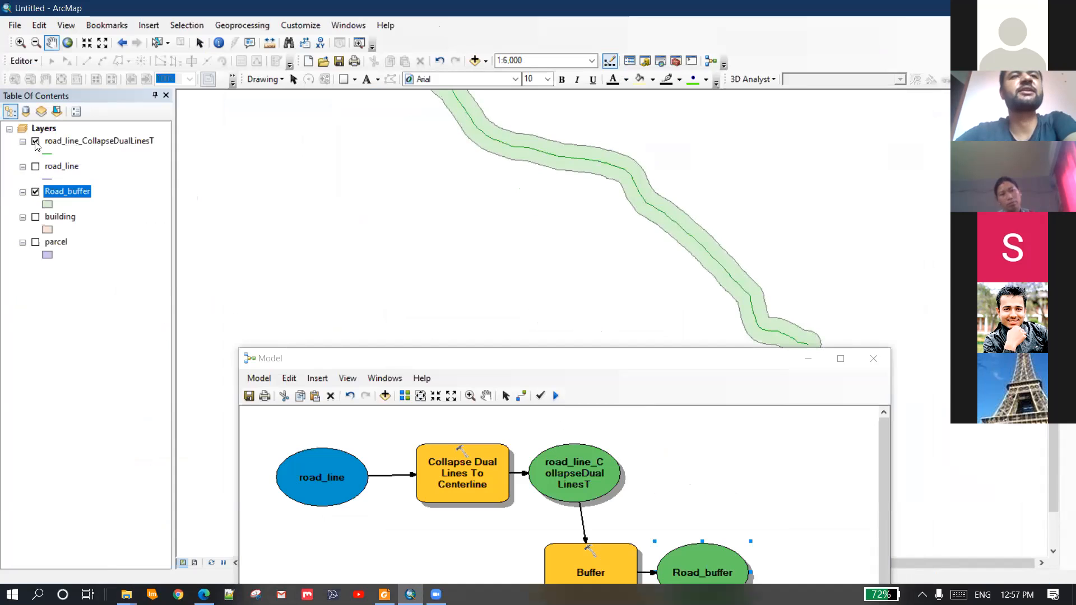
pyautogui.click(35, 142)
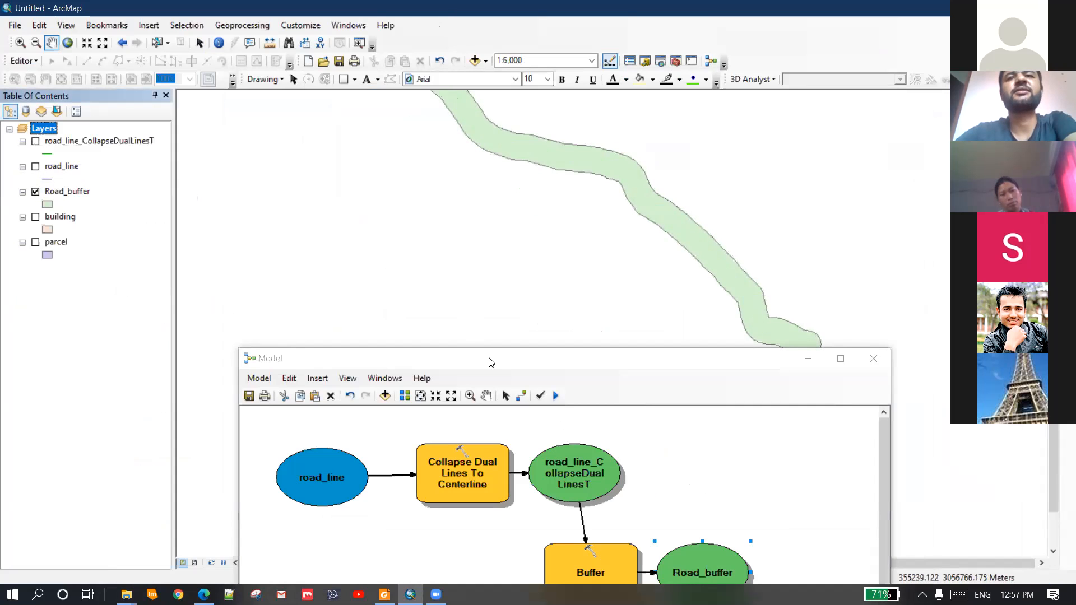
pyautogui.moveTo(506, 355); pyautogui.dragTo(539, 292)
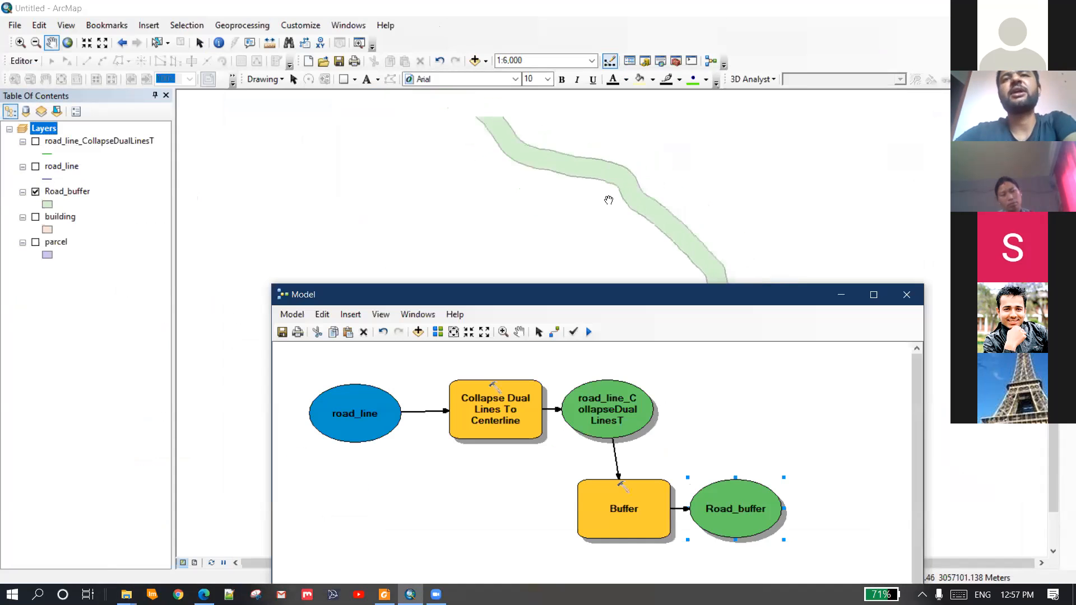
pyautogui.scroll(-2, 609, 200)
pyautogui.moveTo(610, 200); pyautogui.dragTo(602, 235)
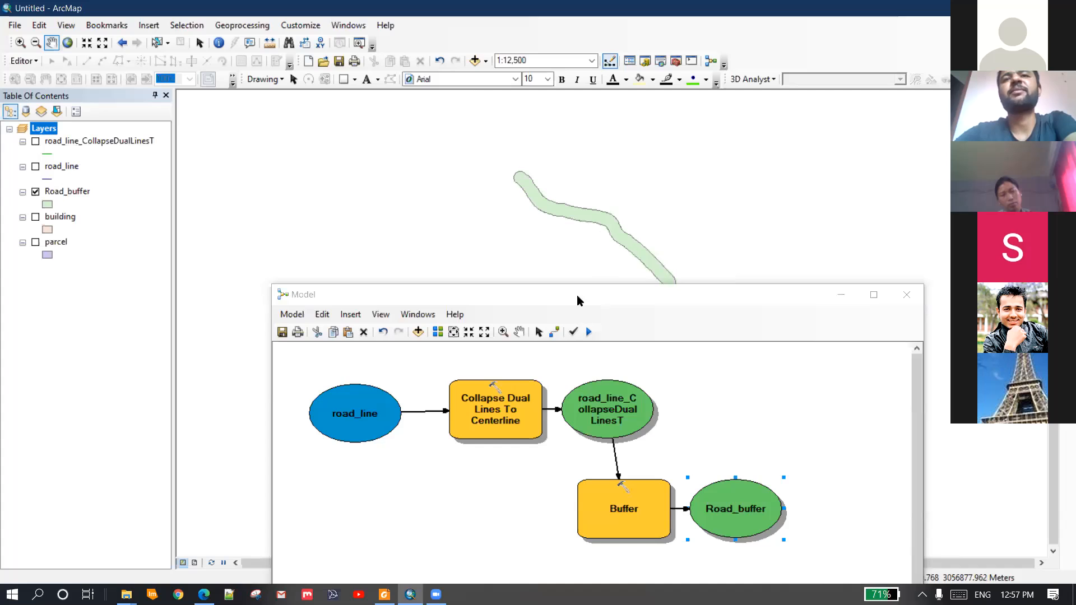
pyautogui.moveTo(578, 287); pyautogui.dragTo(570, 110)
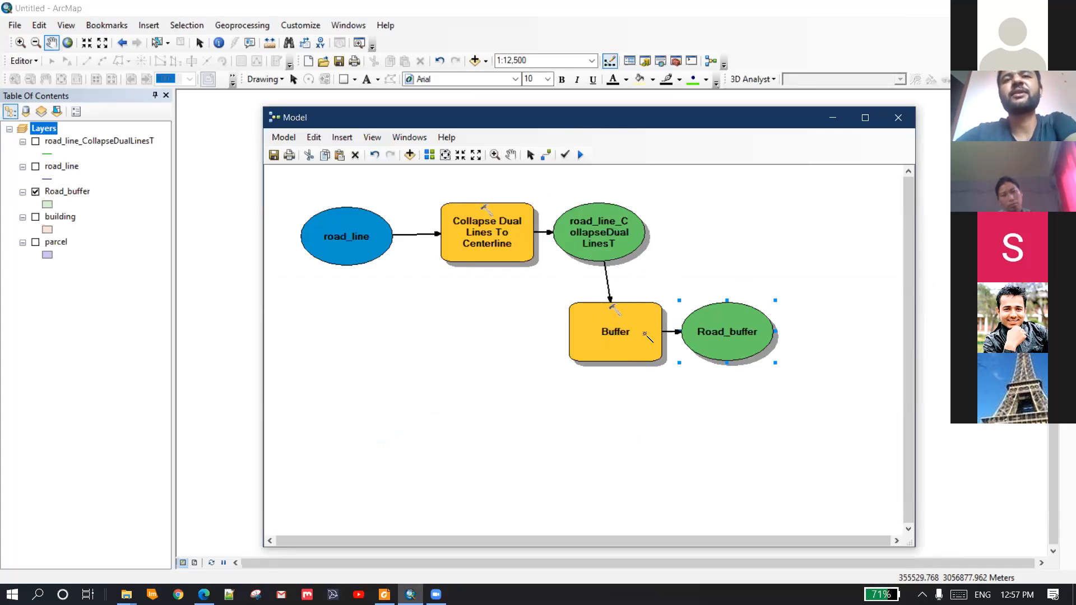
# Review the Buffer tool's variable-creation options and its linear distance parameter without changing them
pyautogui.rightClick(622, 332)
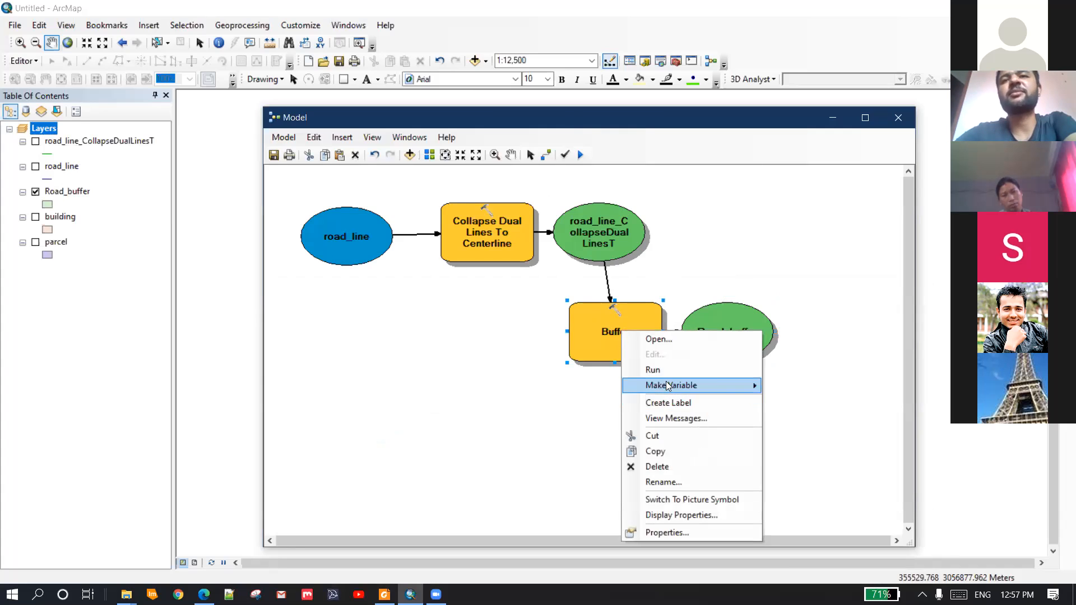
pyautogui.click(753, 257)
pyautogui.rightClick(594, 328)
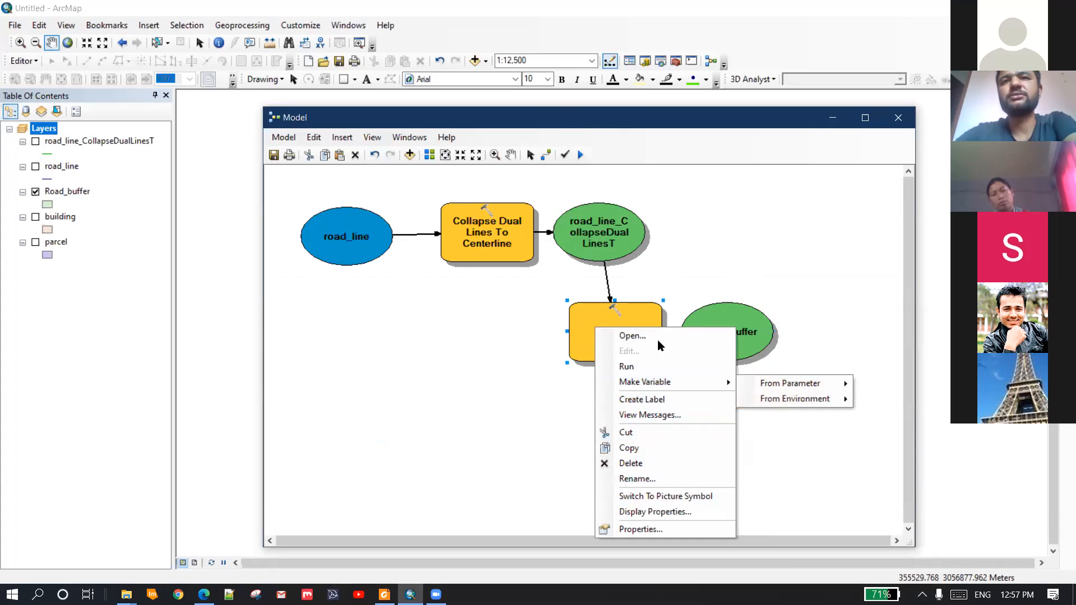
pyautogui.click(623, 309)
pyautogui.rightClick(608, 337)
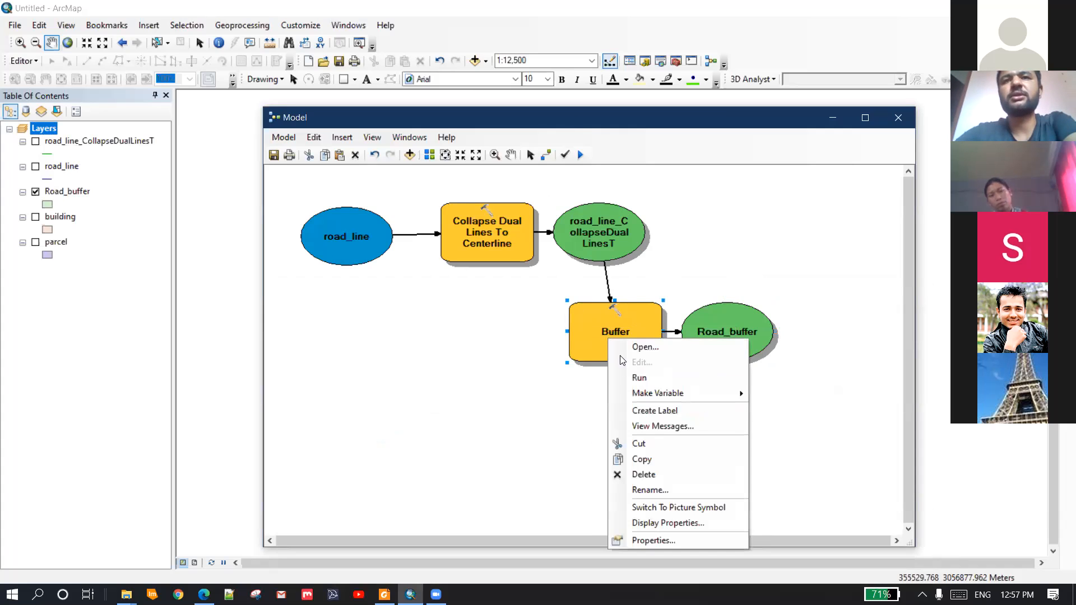
pyautogui.doubleClick(609, 327)
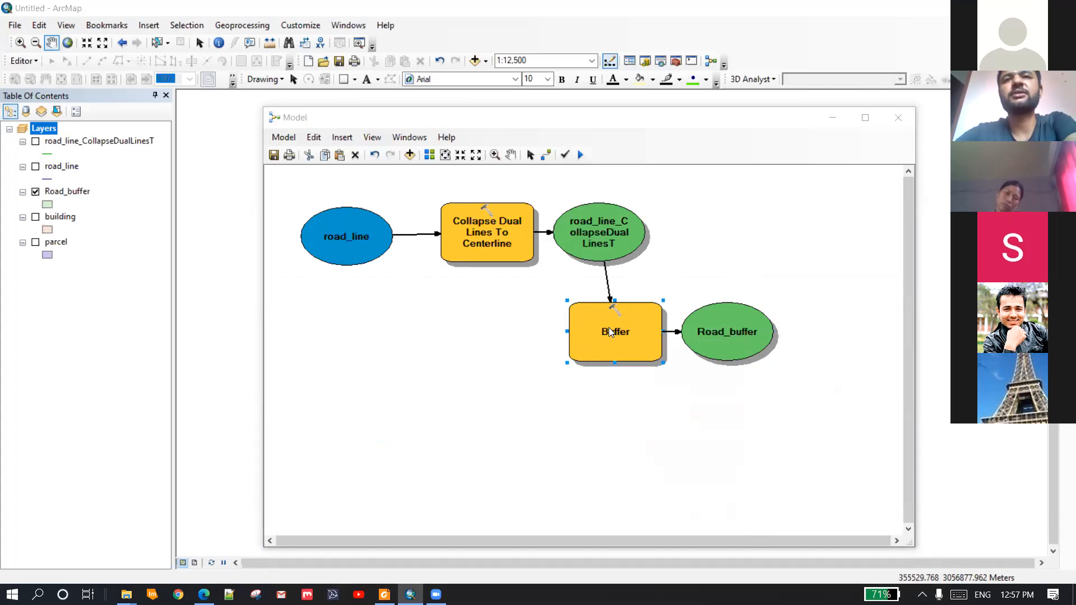
pyautogui.doubleClick(763, 156)
pyautogui.moveTo(848, 34); pyautogui.dragTo(841, 34)
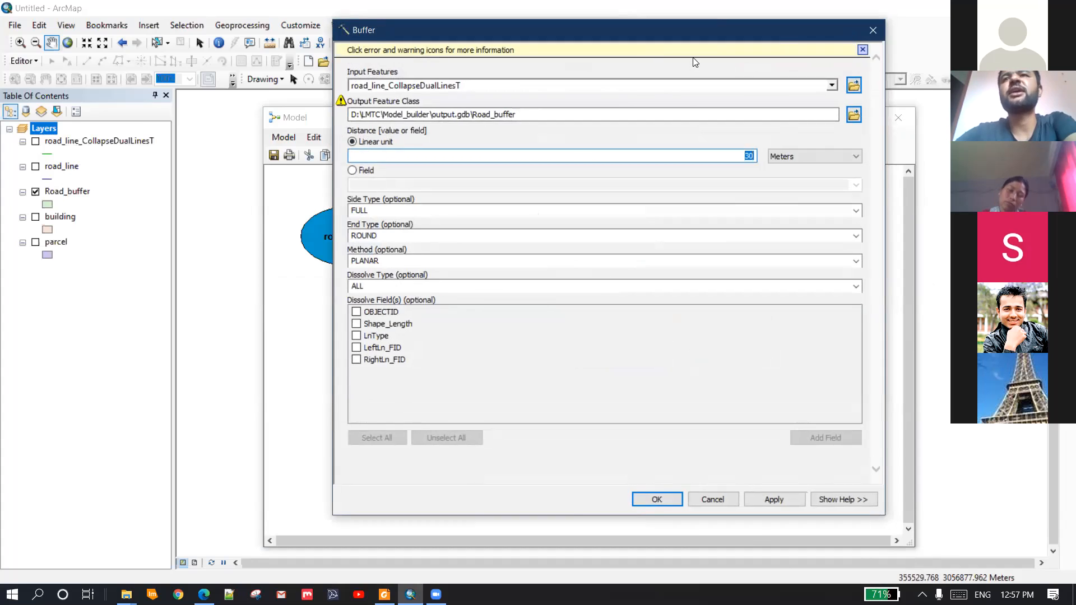
pyautogui.moveTo(693, 58); pyautogui.dragTo(635, 53)
pyautogui.click(668, 49)
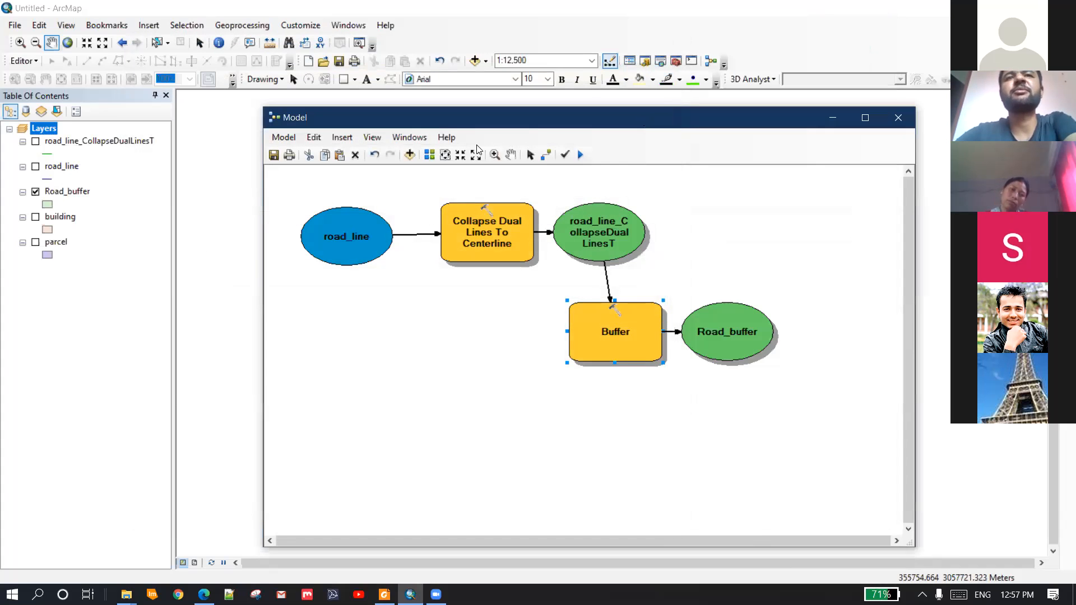
# Create a new model variable with the Linear unit data type
pyautogui.click(342, 137)
pyautogui.click(366, 168)
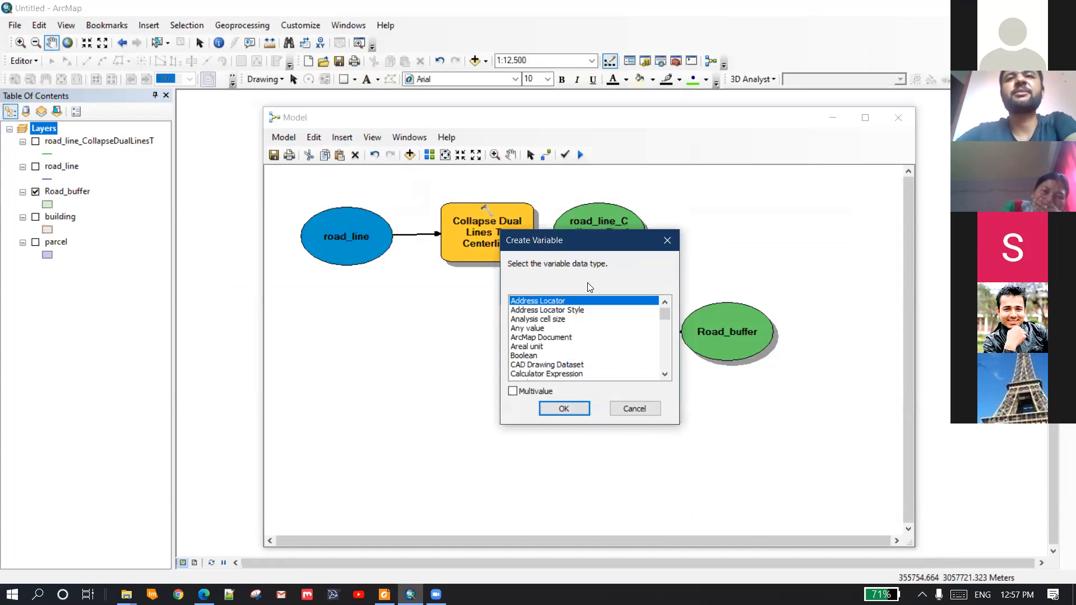
pyautogui.scroll(-4, 542, 368)
pyautogui.scroll(-3, 552, 359)
pyautogui.scroll(-4, 561, 350)
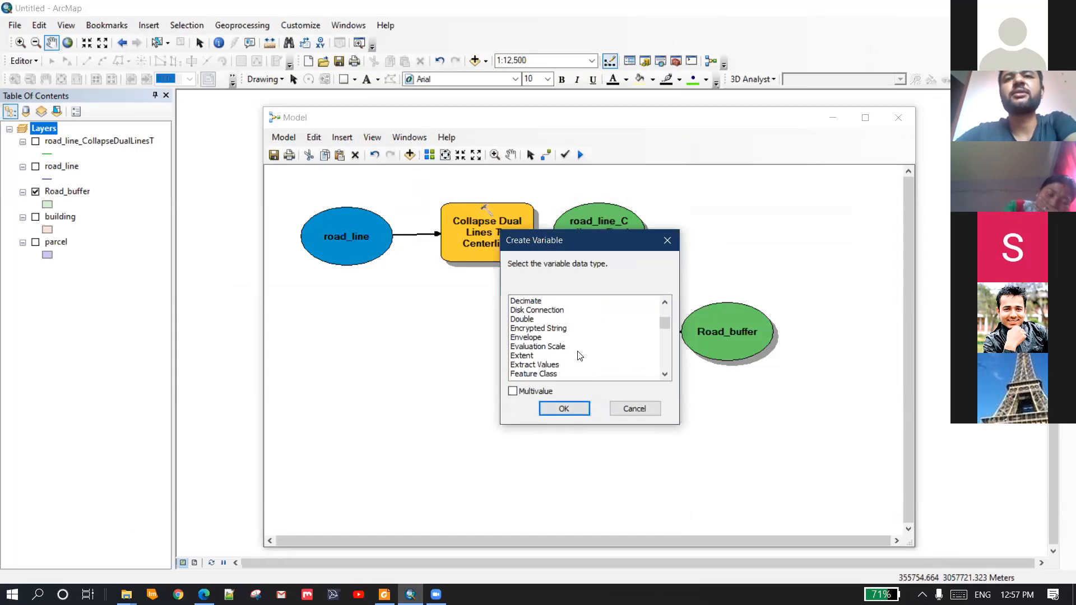
pyautogui.scroll(-5, 555, 358)
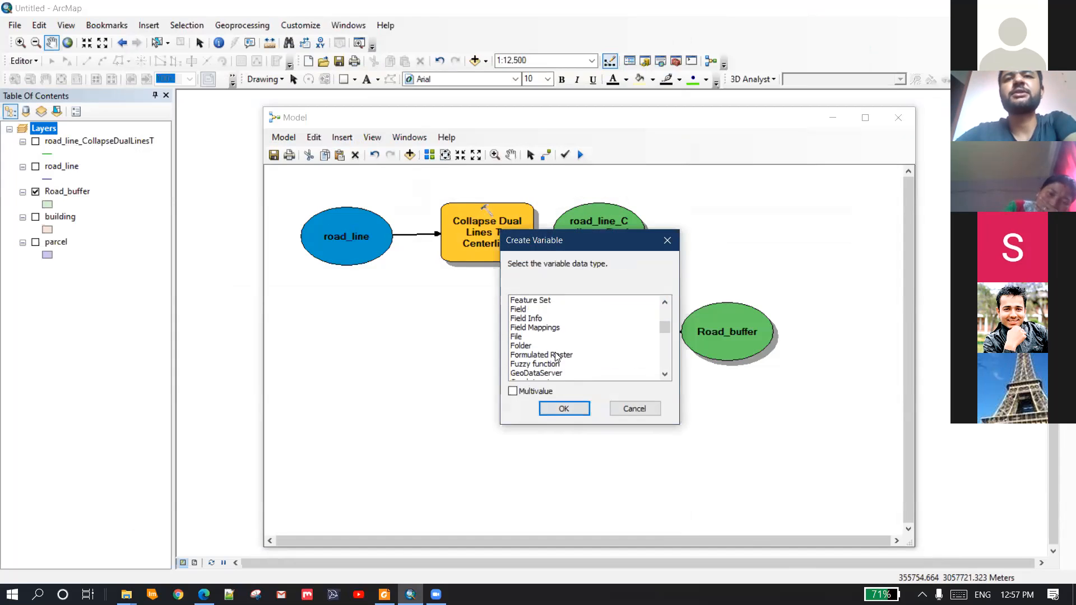
pyautogui.scroll(-5, 572, 354)
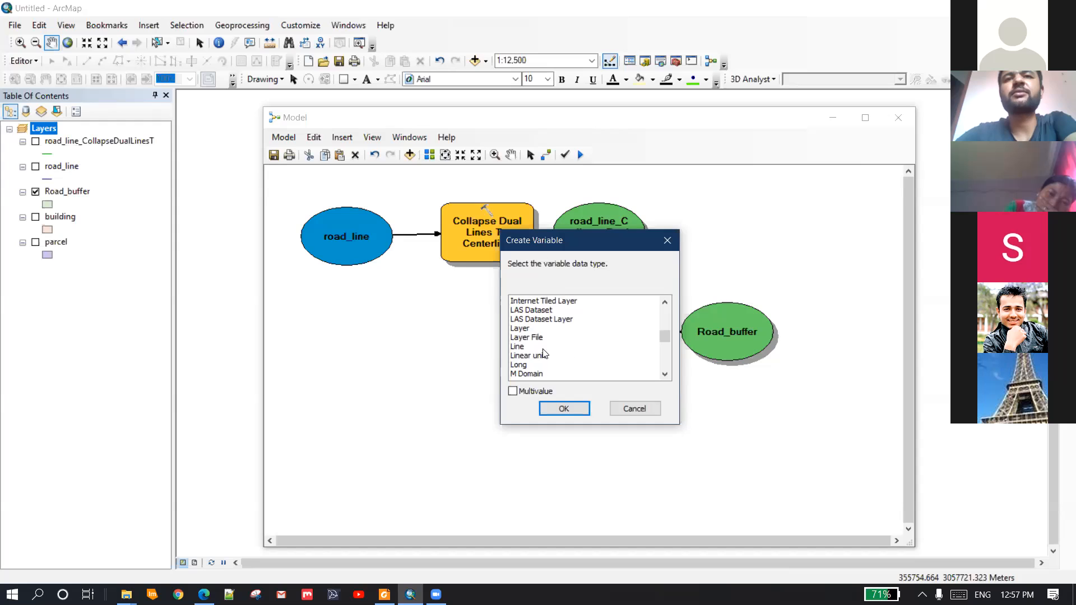
pyautogui.doubleClick(541, 355)
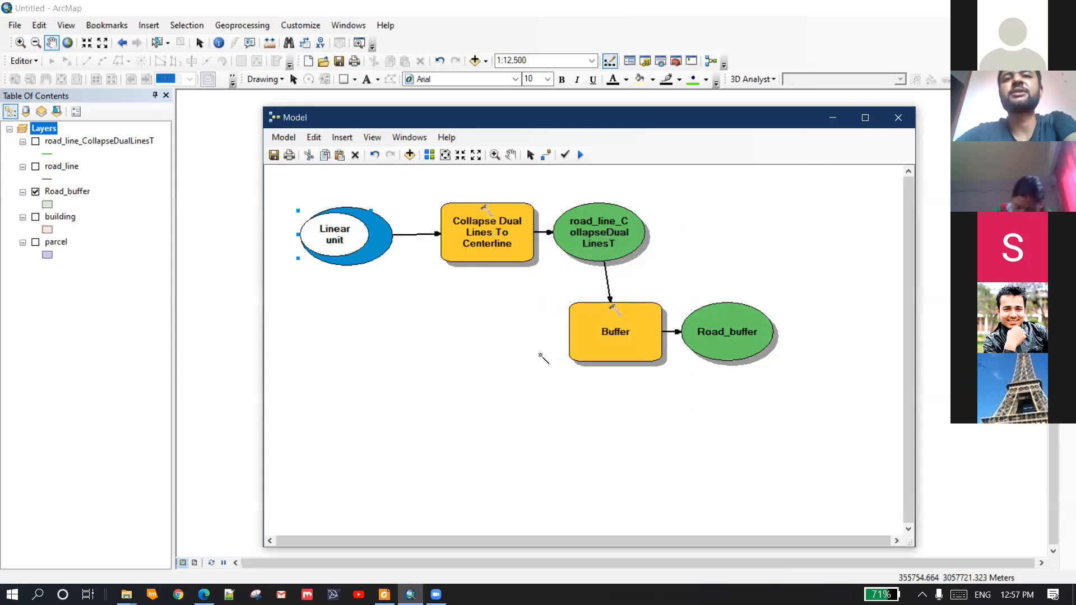
# Move the Linear unit variable off road_line to the empty space left of the Buffer tool
pyautogui.click(333, 239)
pyautogui.press('Escape')
pyautogui.click(528, 155)
pyautogui.moveTo(336, 231); pyautogui.dragTo(490, 357)
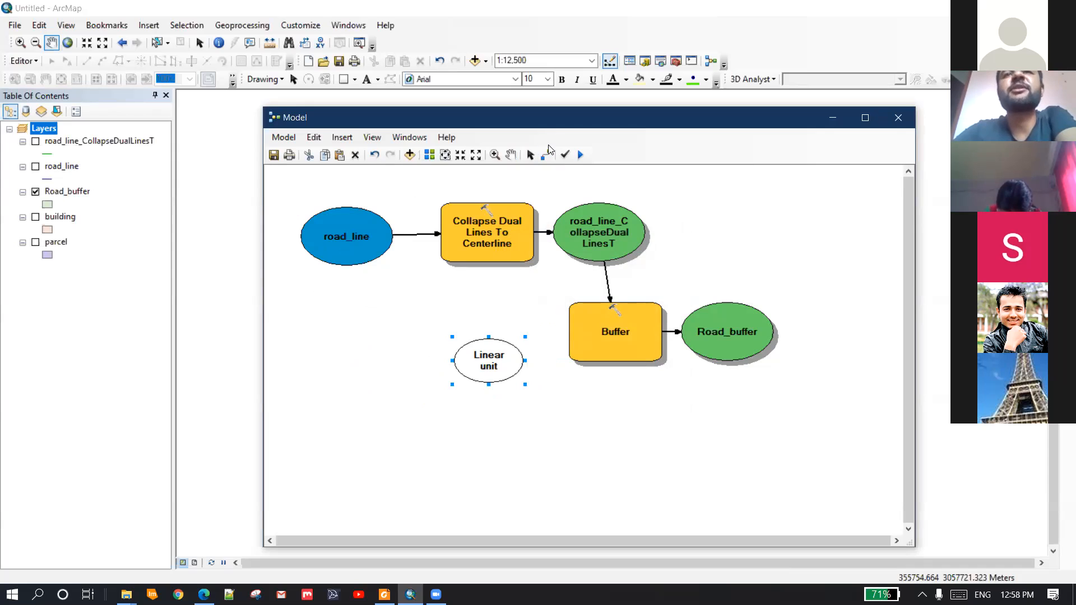
# Connect the Linear unit variable to Buffer as its Distance [value or field] and check the tool's distance setting
pyautogui.moveTo(502, 363); pyautogui.dragTo(603, 329)
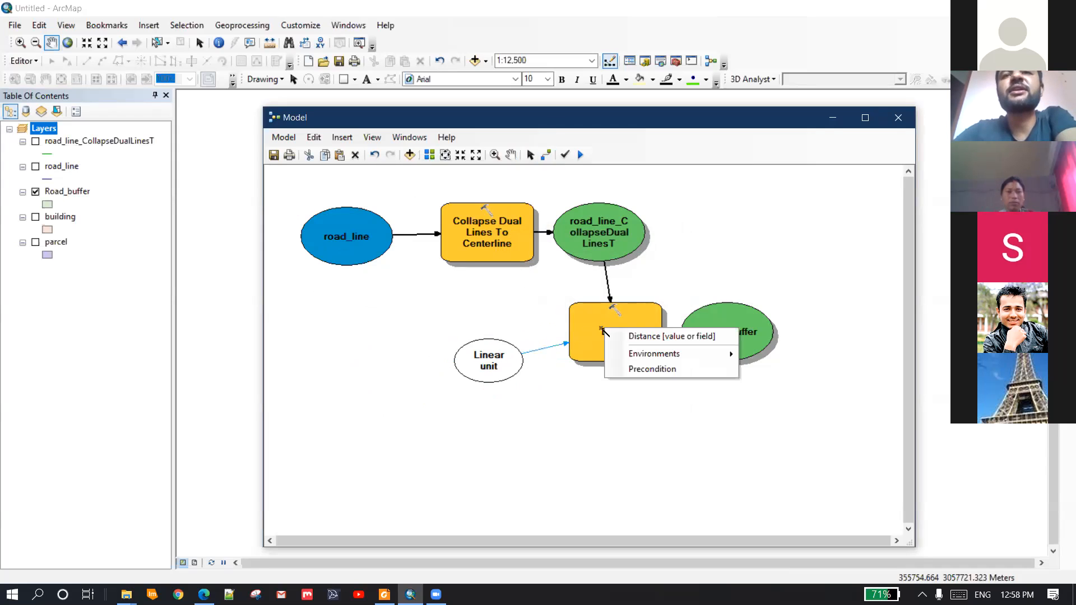
pyautogui.click(642, 338)
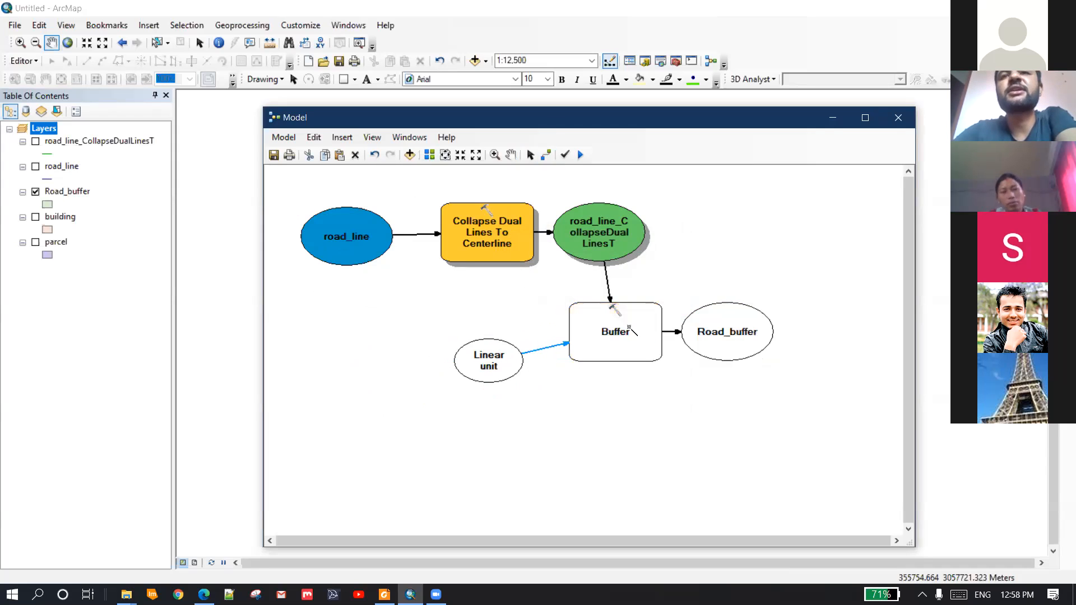
pyautogui.doubleClick(605, 347)
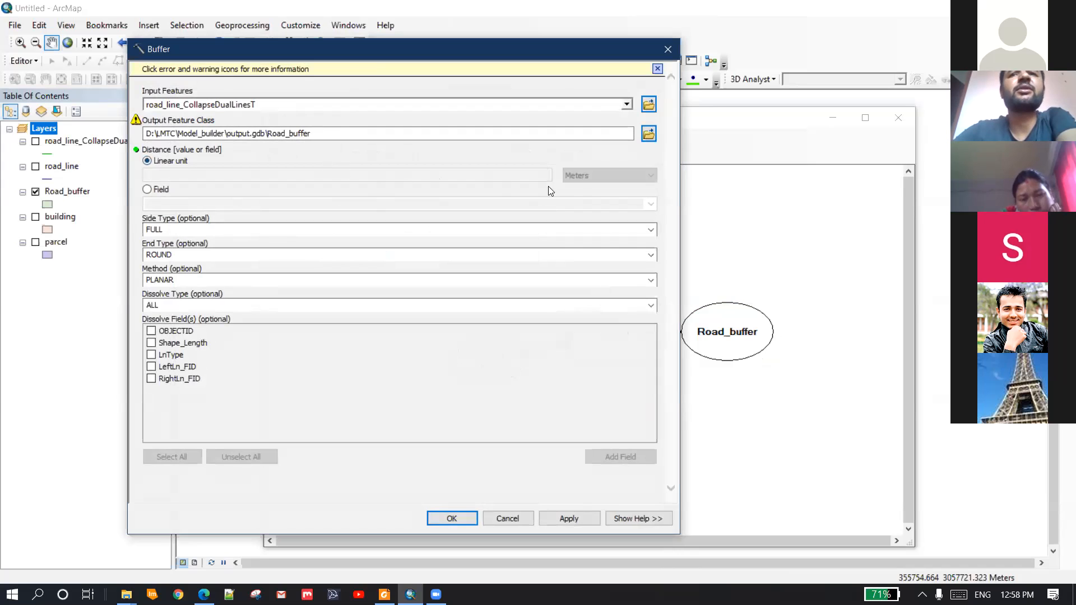
pyautogui.press('Escape')
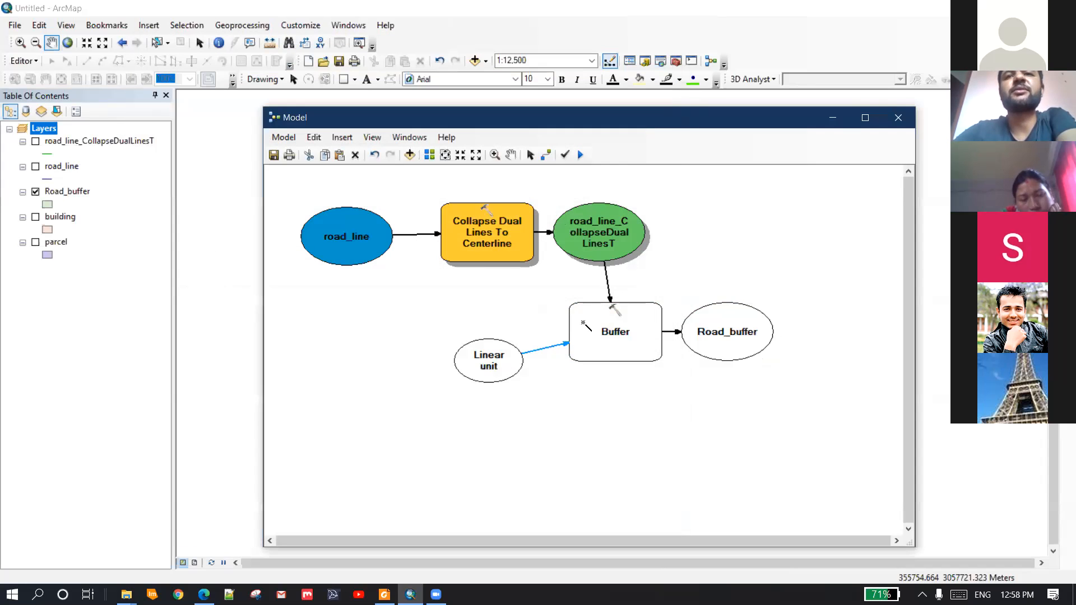